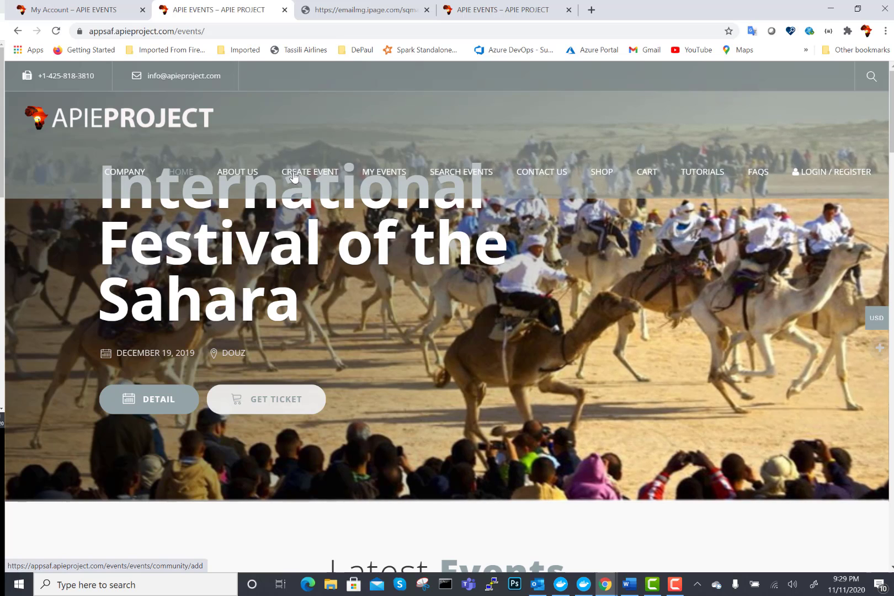
- Open Create Event and log in with the saved username and the account password
{"action": "left_click", "coordinate": [294, 177]}
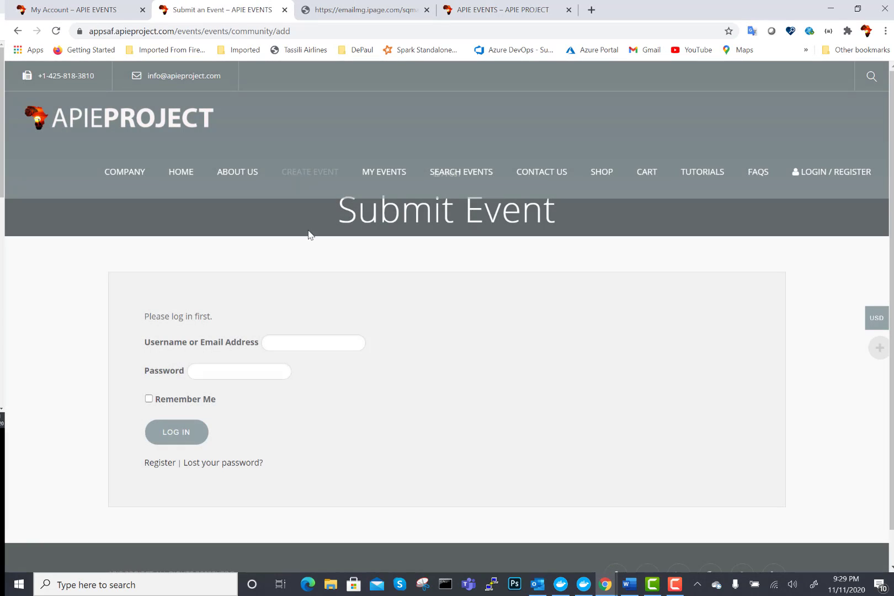
{"action": "left_click", "coordinate": [292, 342]}
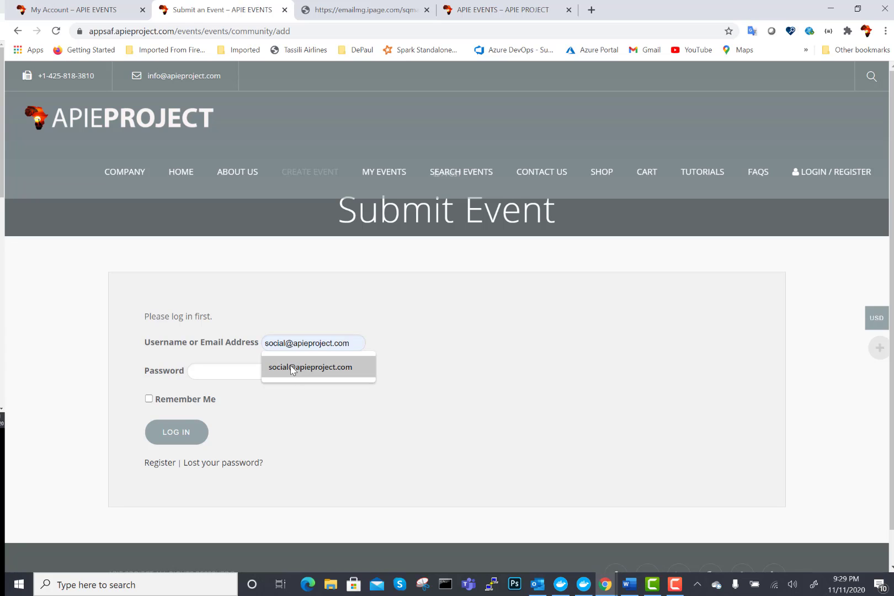
{"action": "left_click", "coordinate": [293, 367]}
{"action": "left_click", "coordinate": [231, 370]}
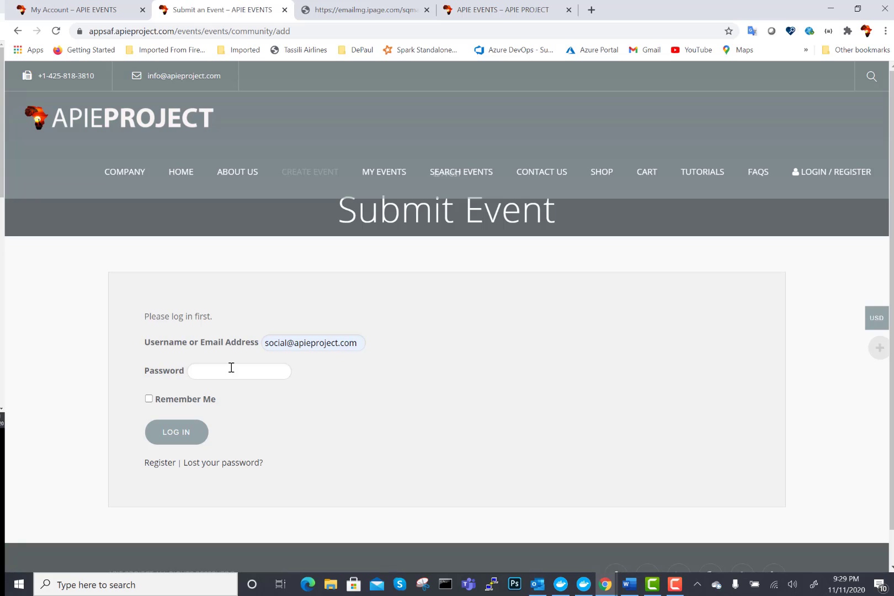
{"action": "type", "text": "**********"}
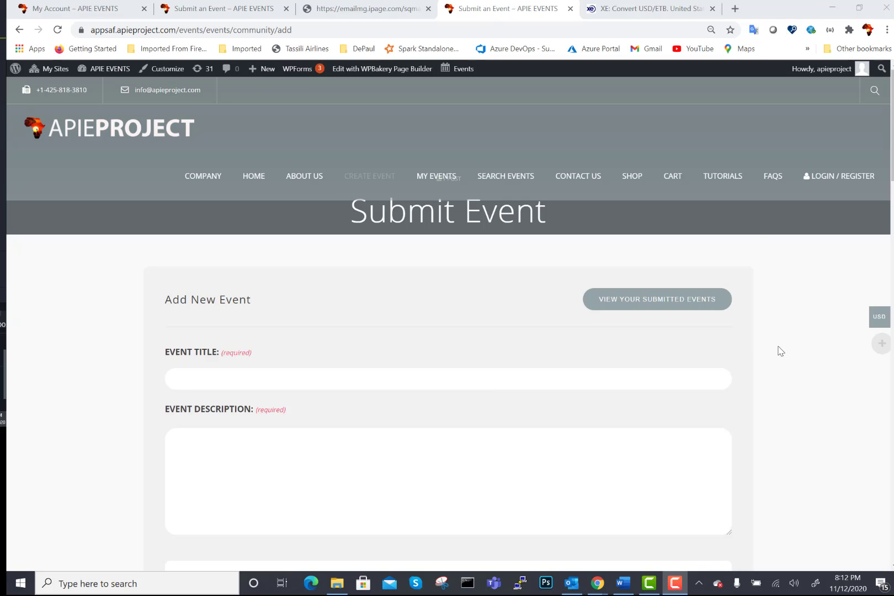
{"action": "mouse_move", "coordinate": [878, 317]}
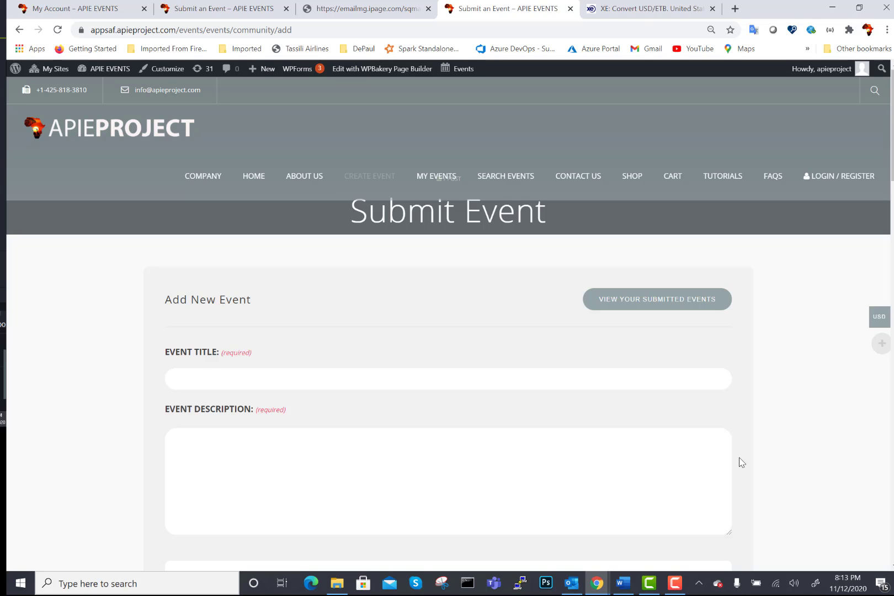
- Switch the site currency from USD to Ethiopian Birr
{"action": "left_click", "coordinate": [878, 315]}
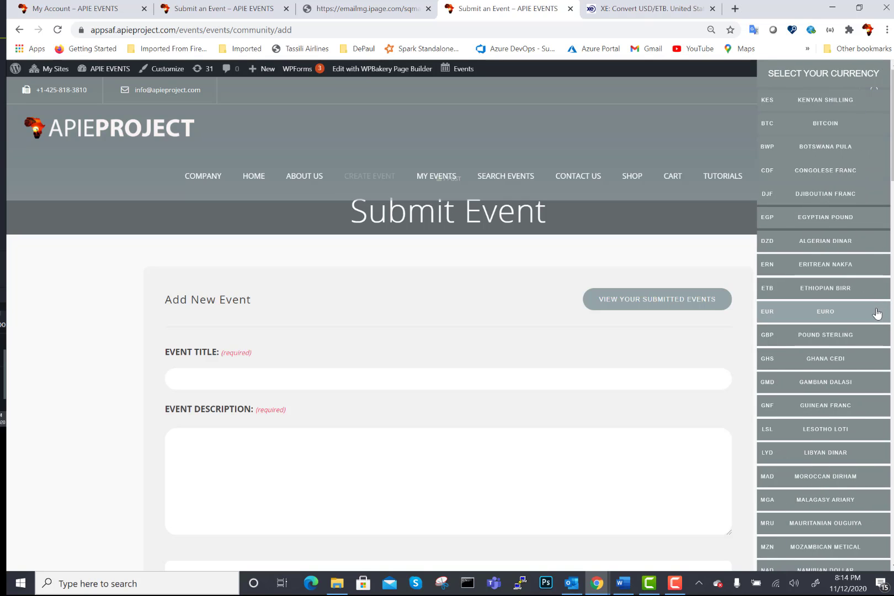
{"action": "left_click", "coordinate": [820, 294]}
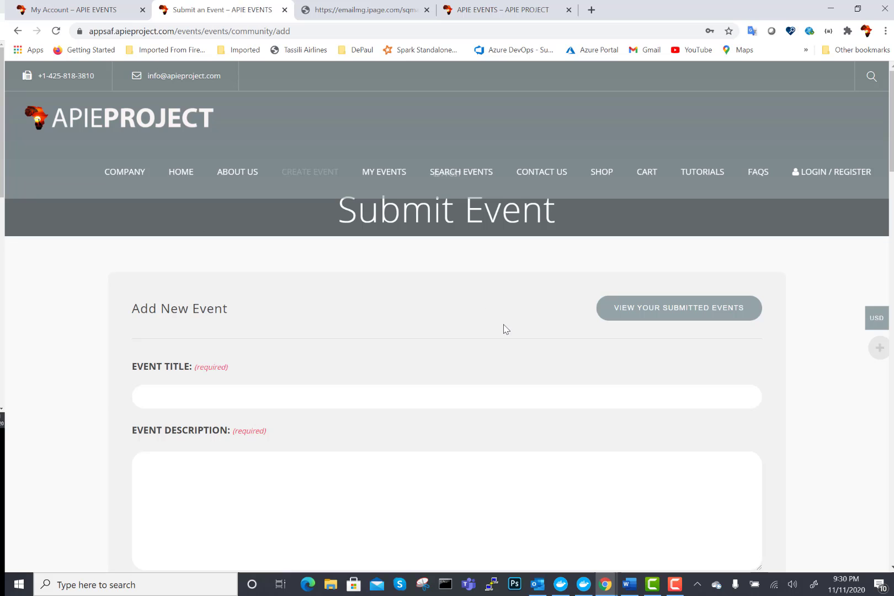
- Title the event 'APIE TESTING'
{"action": "scroll", "coordinate": [880, 136], "scroll_direction": "down", "scroll_amount": 3}
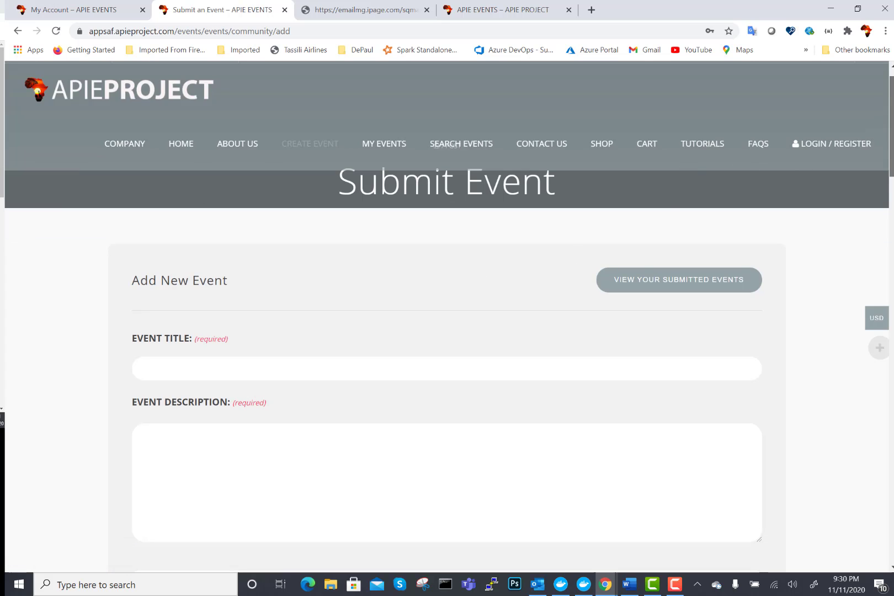
{"action": "scroll", "coordinate": [457, 194], "scroll_direction": "up", "scroll_amount": 2}
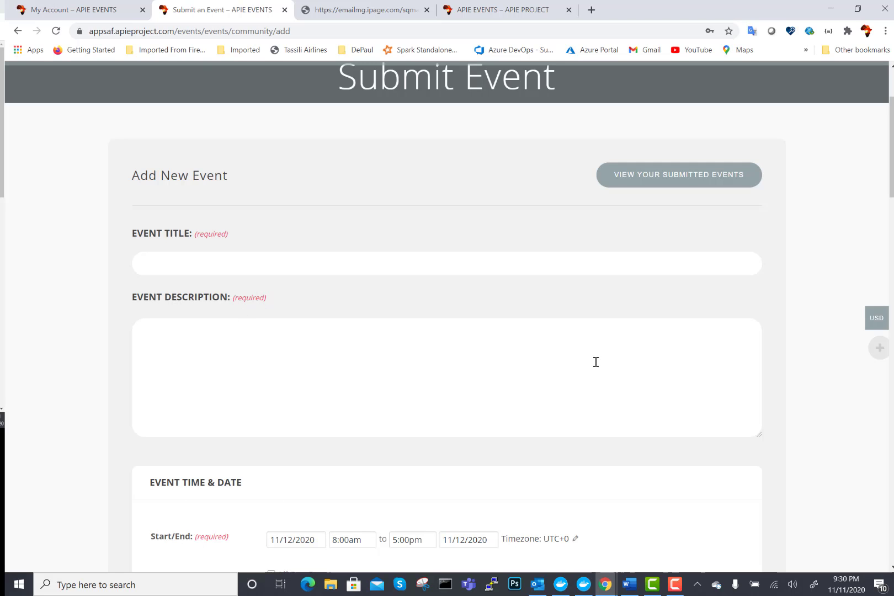
{"action": "left_click_drag", "start_coordinate": [892, 138], "coordinate": [892, 226]}
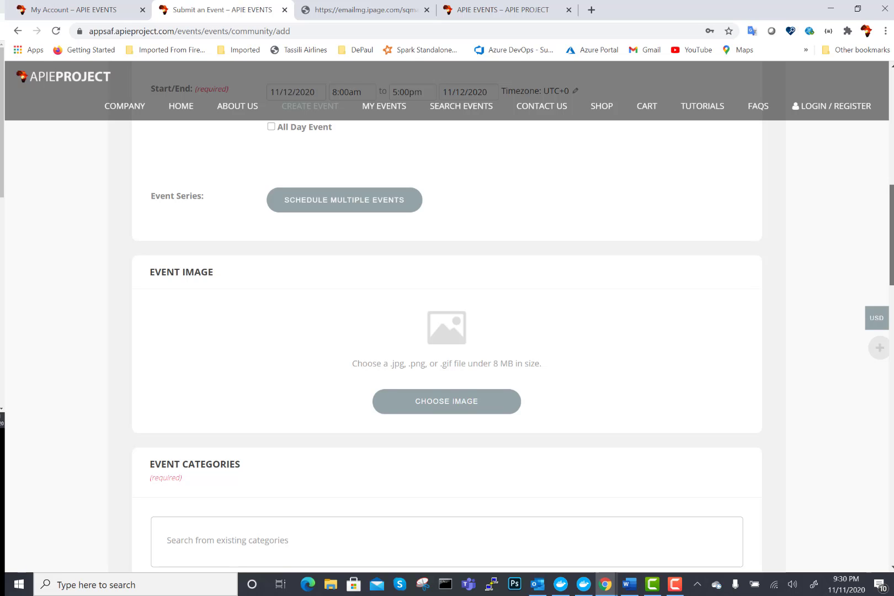
{"action": "scroll", "coordinate": [877, 152], "scroll_direction": "up", "scroll_amount": 10}
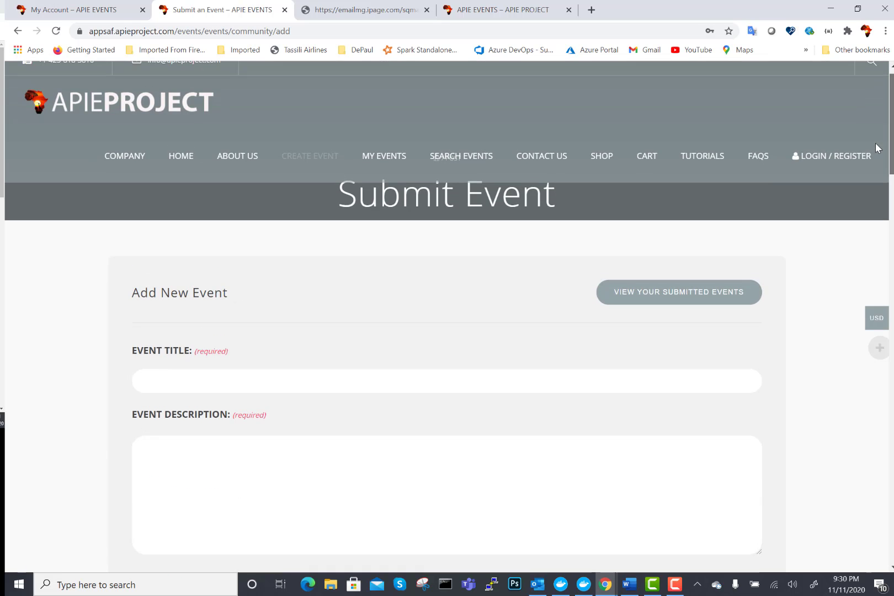
{"action": "scroll", "coordinate": [883, 160], "scroll_direction": "down", "scroll_amount": 2}
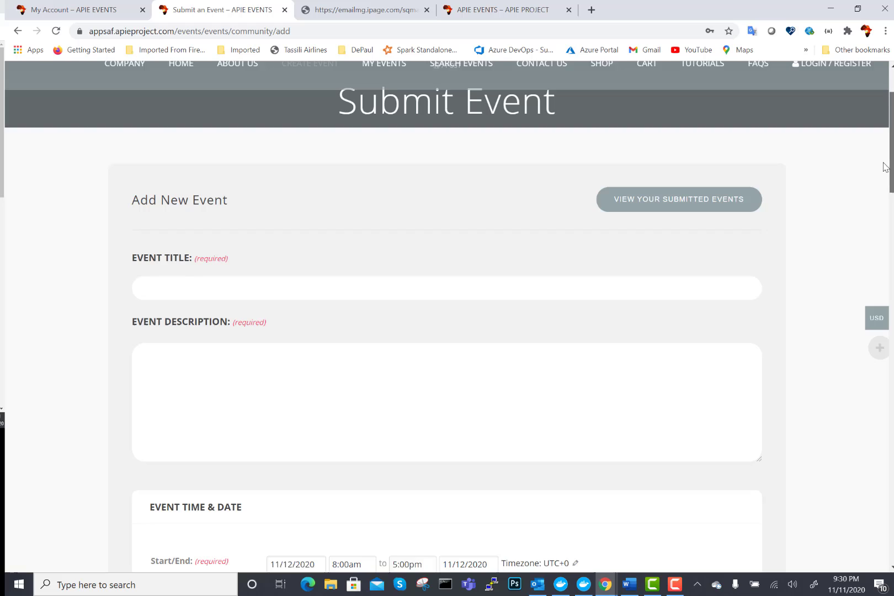
{"action": "left_click", "coordinate": [248, 289]}
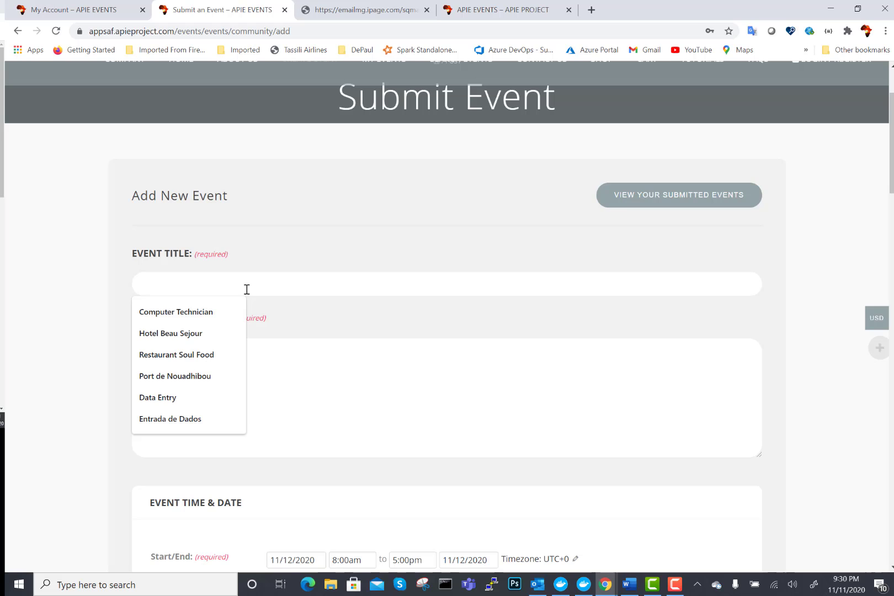
{"action": "type", "text": "APIE "}
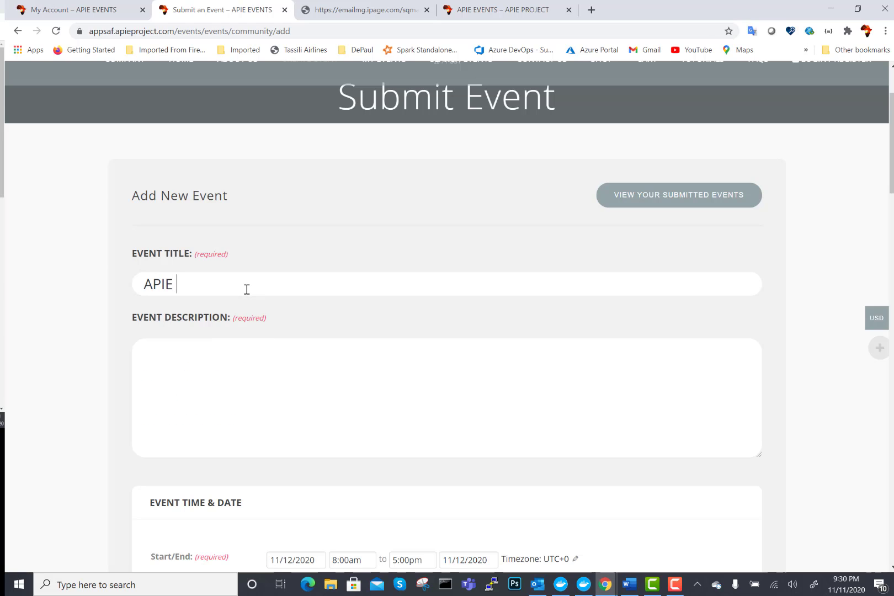
{"action": "type", "text": "TESTING"}
- Enter the description 'This is just an event for the tutorial to see how to create one'
{"action": "left_click", "coordinate": [212, 367]}
{"action": "type", "text": "This is just an"}
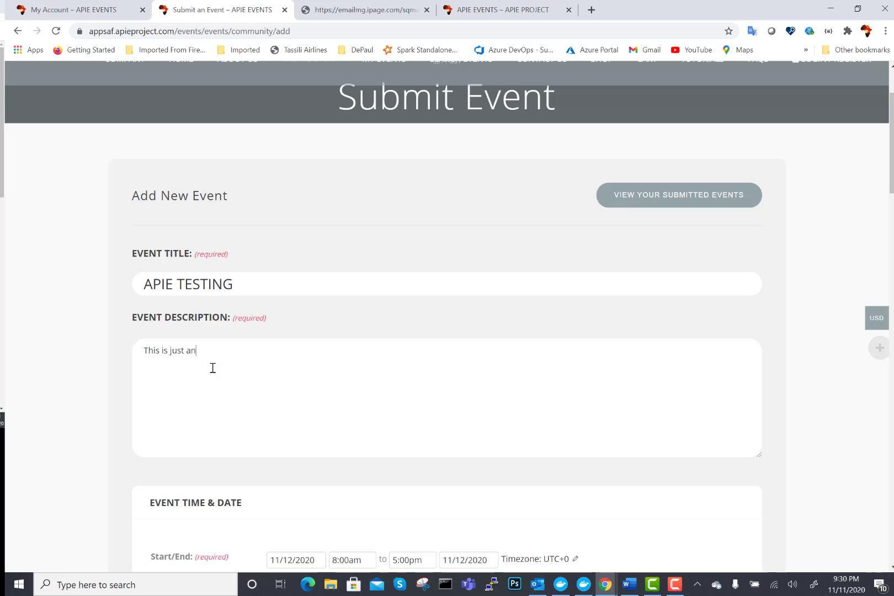
{"action": "type", "text": " event for the tutorial to see how to creae"}
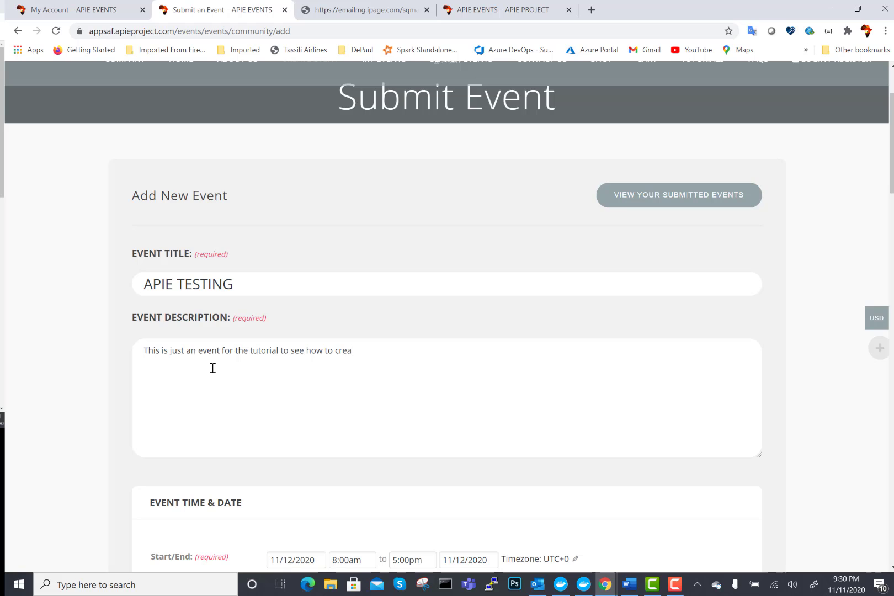
{"action": "key", "text": "BackSpace"}
{"action": "type", "text": "te one"}
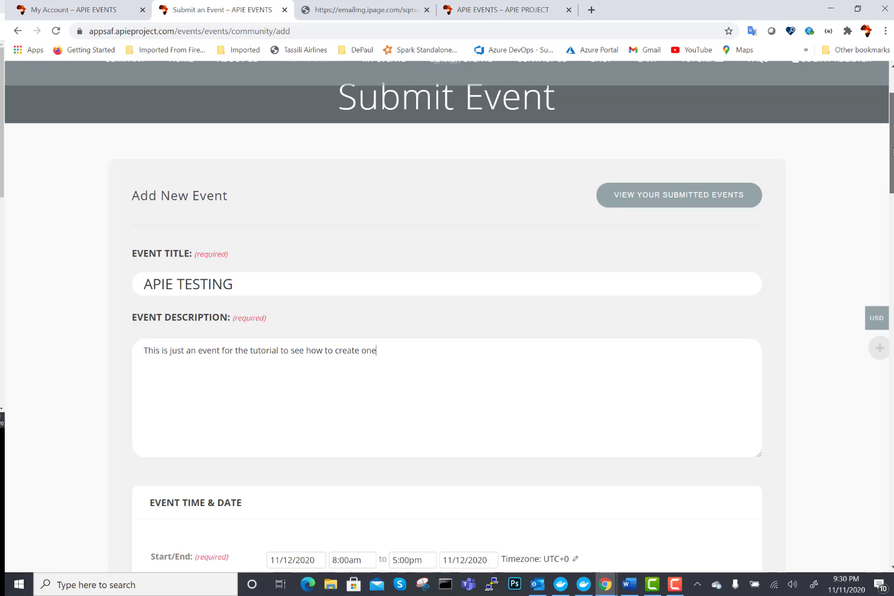
- Set the event dates to November 1 through November 3, 2022
{"action": "scroll", "coordinate": [892, 149], "scroll_direction": "down", "scroll_amount": 3}
{"action": "scroll", "coordinate": [892, 158], "scroll_direction": "up", "scroll_amount": 2}
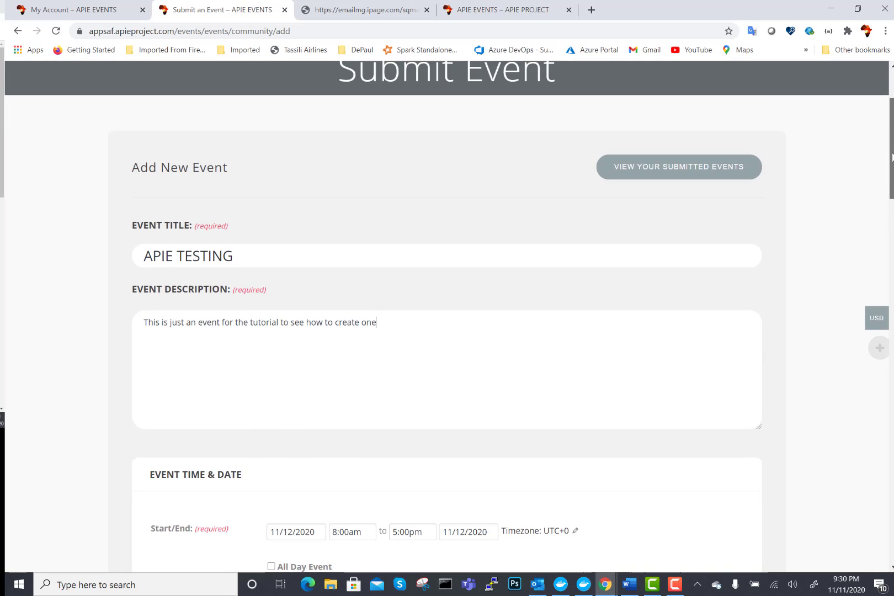
{"action": "scroll", "coordinate": [893, 157], "scroll_direction": "down", "scroll_amount": 5}
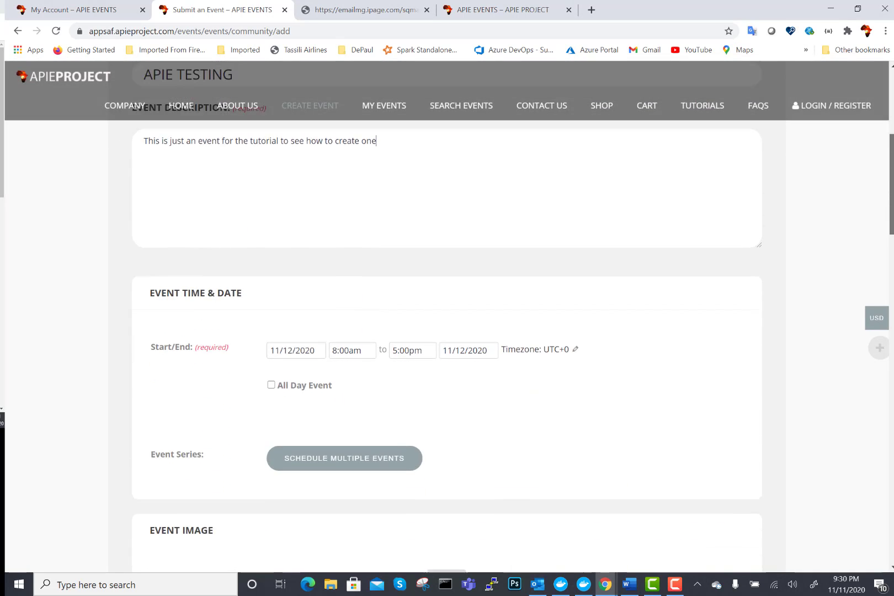
{"action": "scroll", "coordinate": [892, 157], "scroll_direction": "down", "scroll_amount": 1}
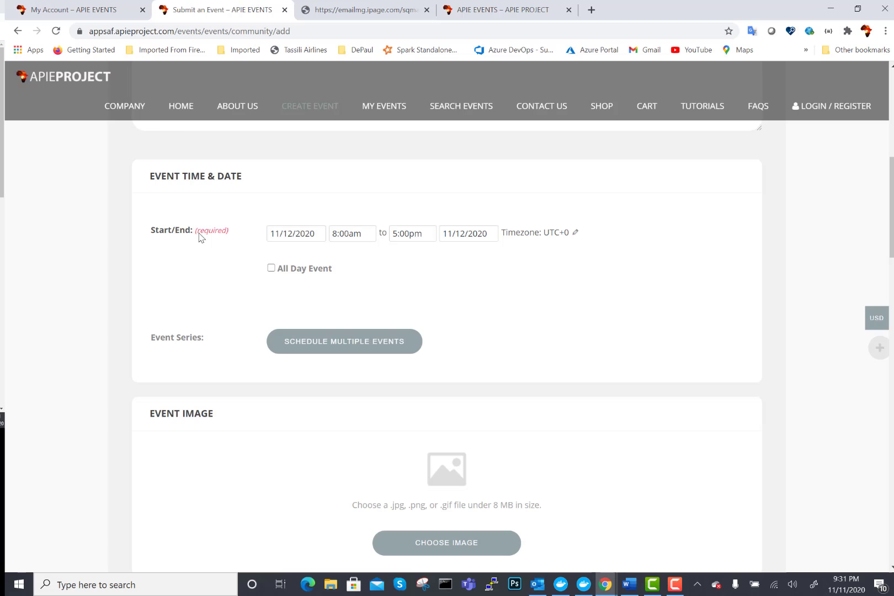
{"action": "left_click", "coordinate": [293, 236]}
{"action": "left_click", "coordinate": [362, 263]}
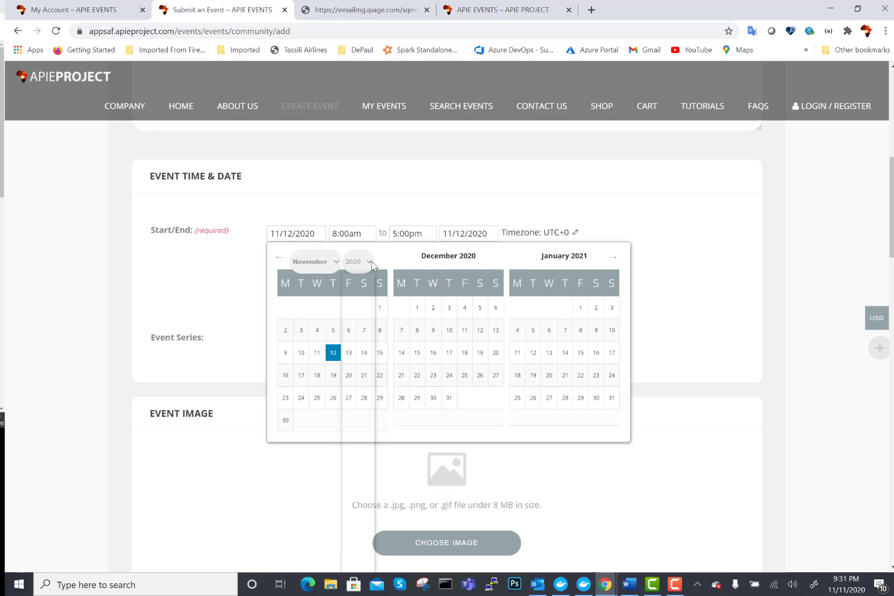
{"action": "left_click", "coordinate": [351, 512]}
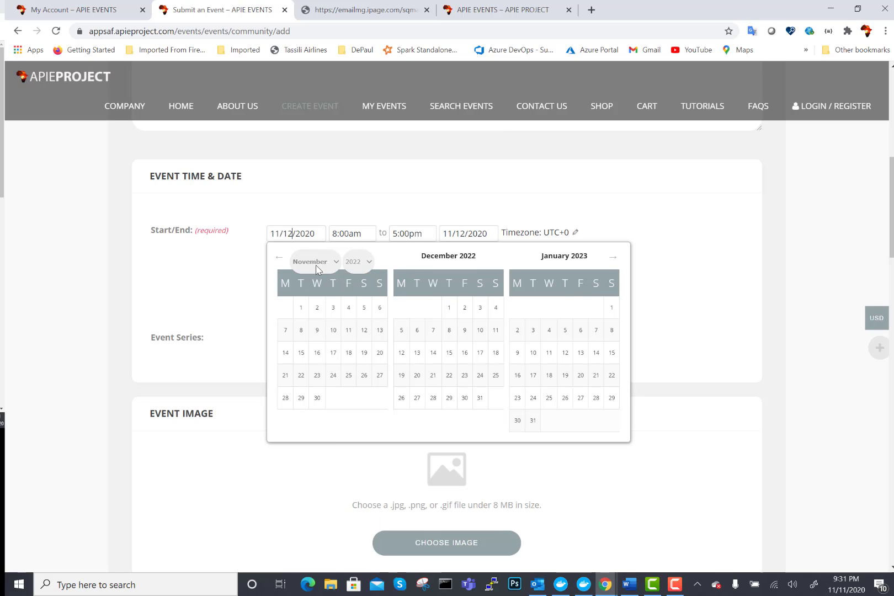
{"action": "left_click", "coordinate": [300, 307]}
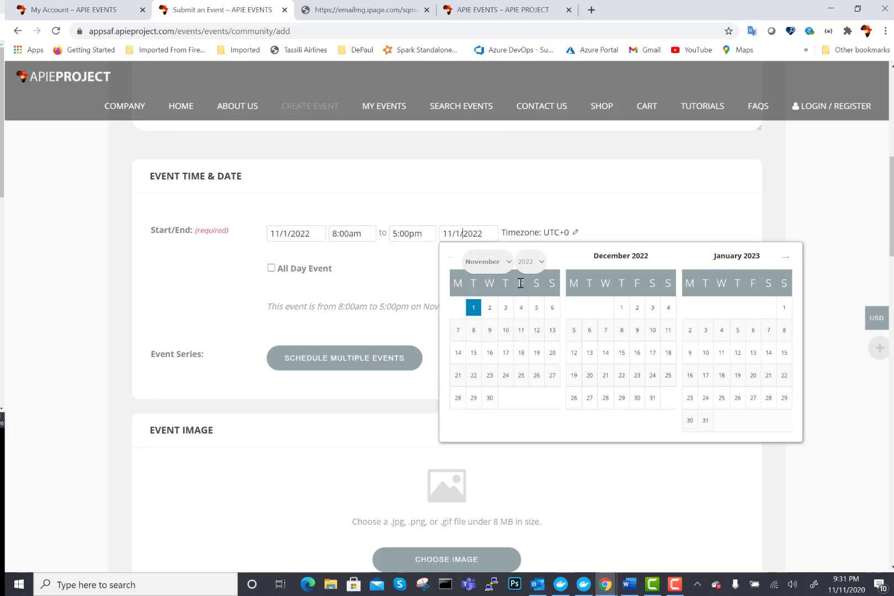
{"action": "left_click", "coordinate": [506, 309]}
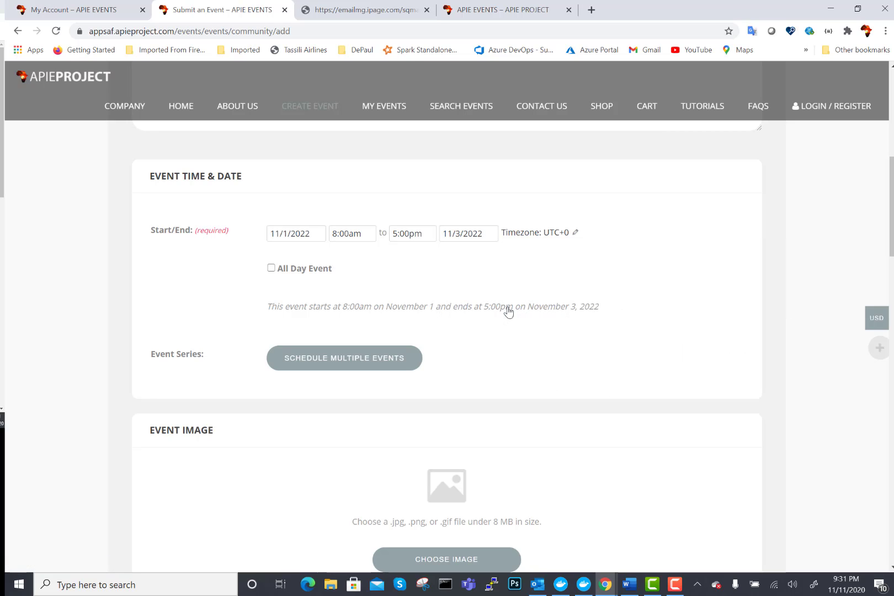
- Set the start time to 7:30am and the end time to 6:00pm
{"action": "left_click", "coordinate": [351, 231]}
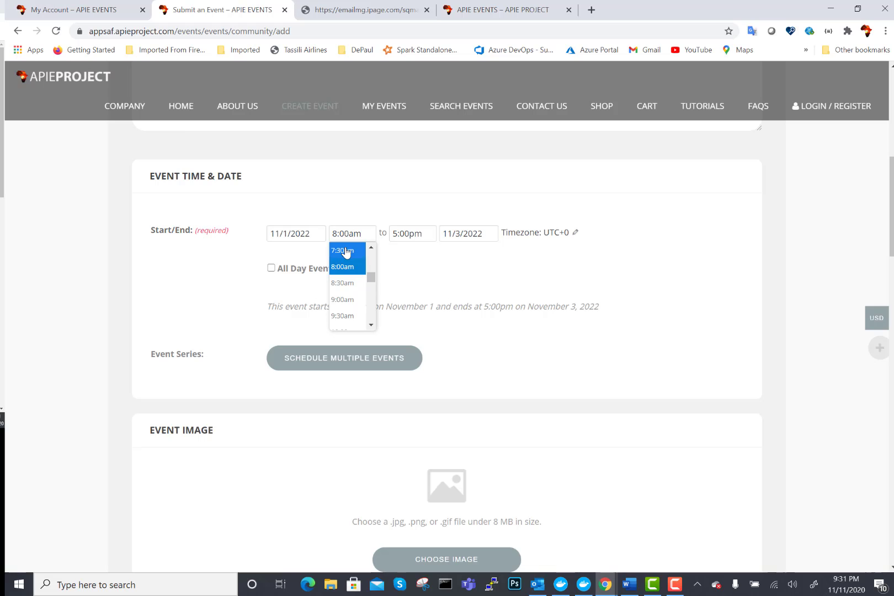
{"action": "left_click", "coordinate": [346, 251]}
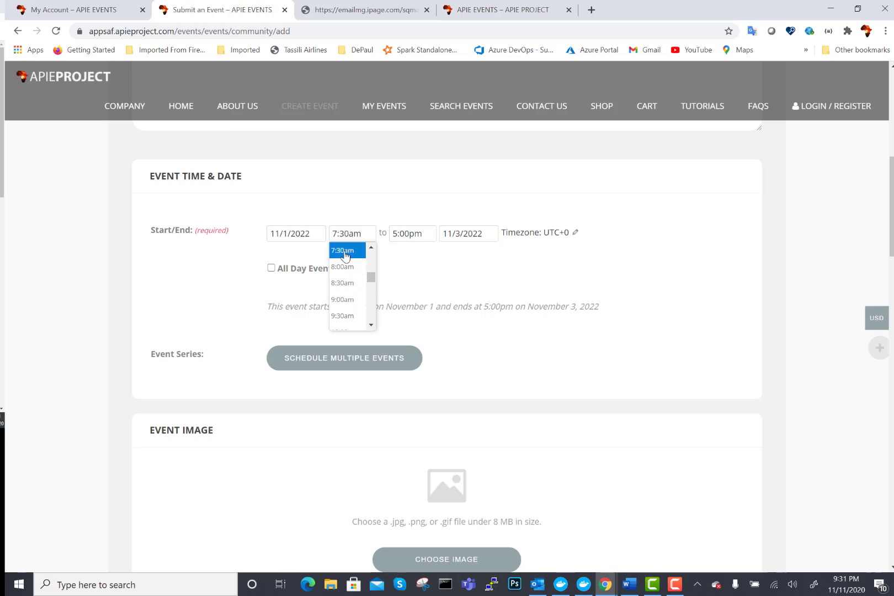
{"action": "left_click", "coordinate": [413, 234]}
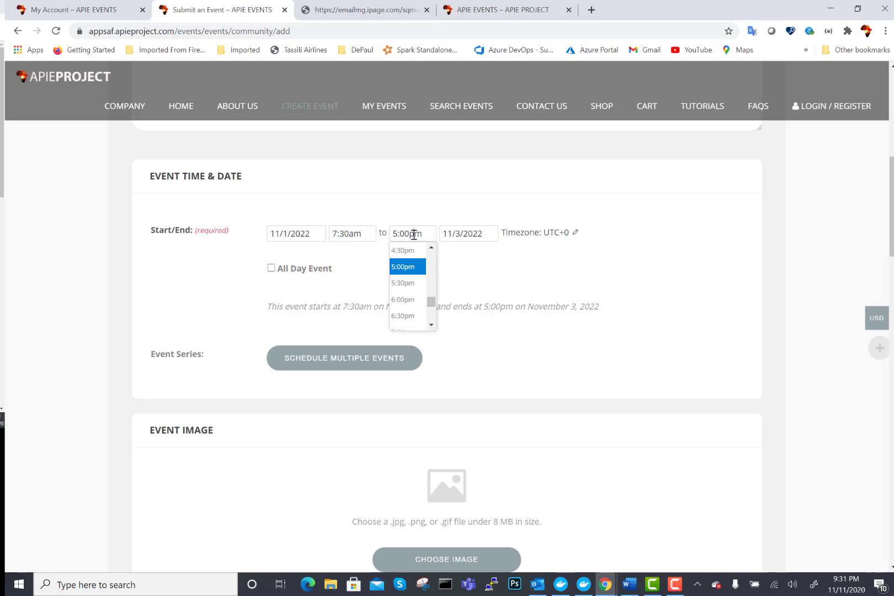
{"action": "left_click", "coordinate": [418, 299]}
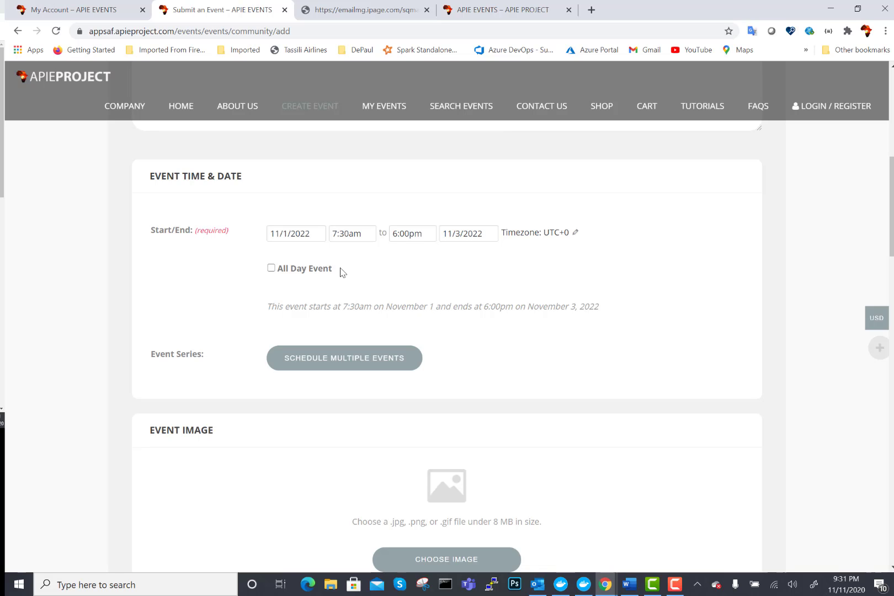
{"action": "left_click_drag", "start_coordinate": [272, 233], "coordinate": [495, 236]}
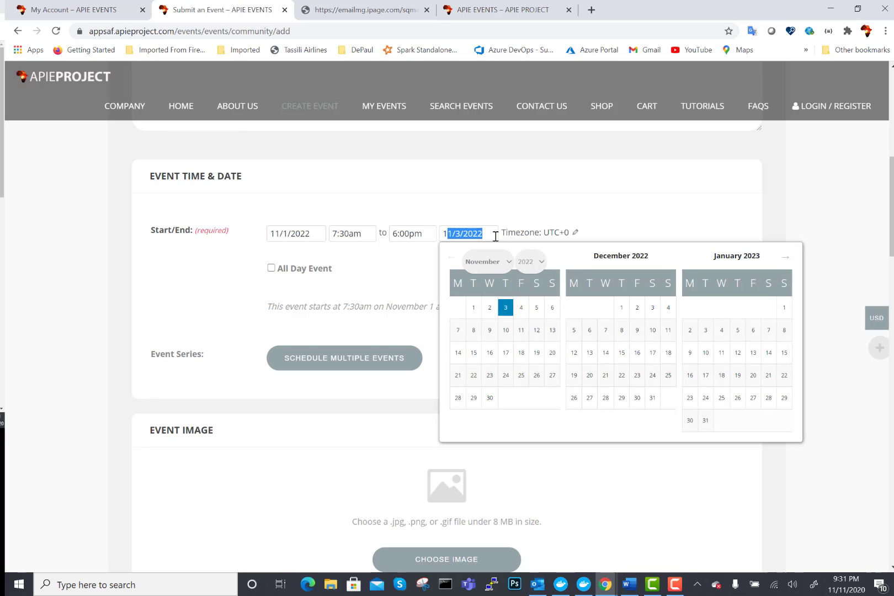
{"action": "left_click", "coordinate": [515, 190]}
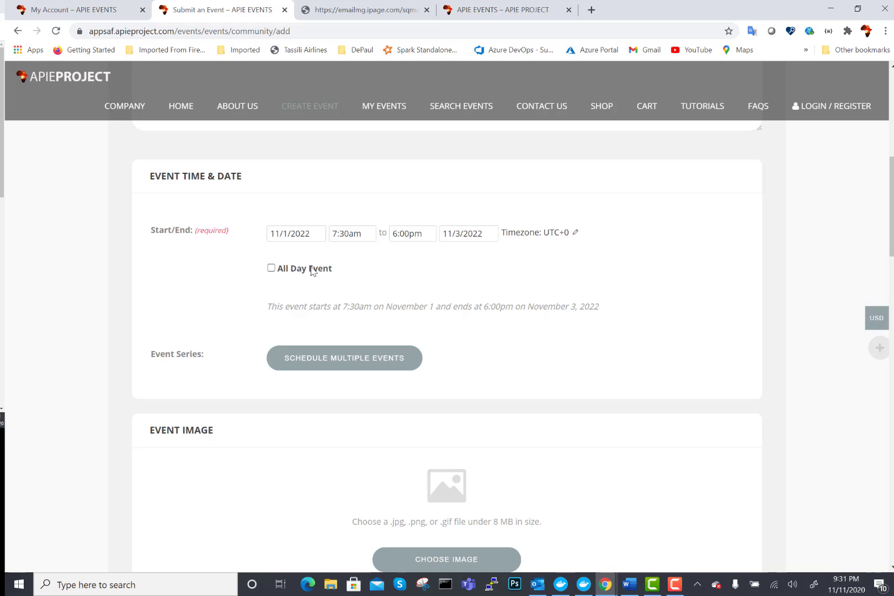
- Turn All Day Event on and back off, then add a recurring event series
{"action": "left_click", "coordinate": [271, 269]}
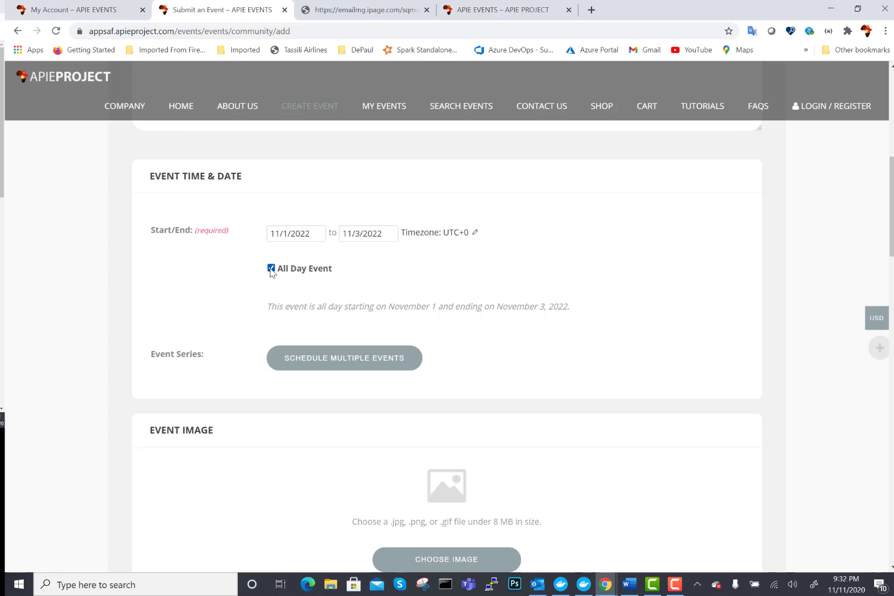
{"action": "left_click", "coordinate": [271, 269]}
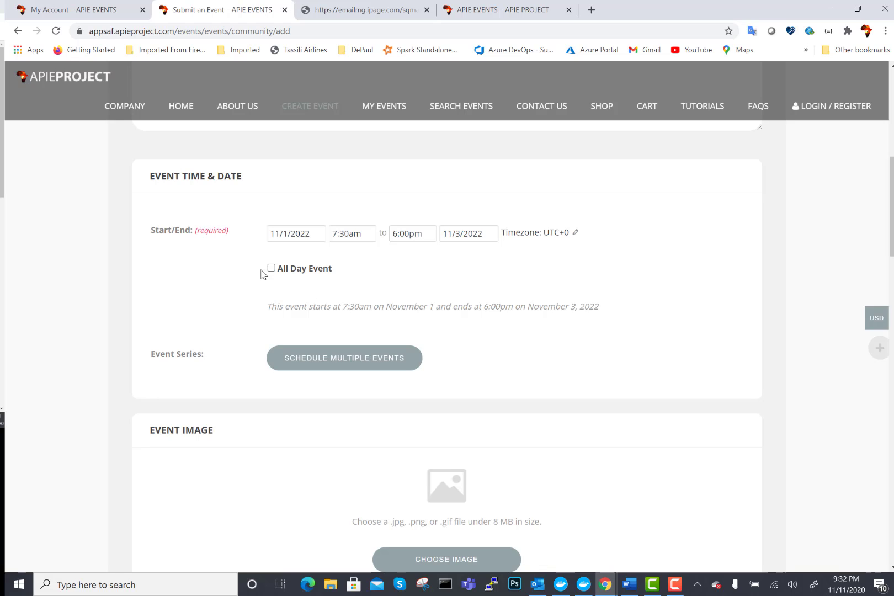
{"action": "left_click", "coordinate": [328, 368]}
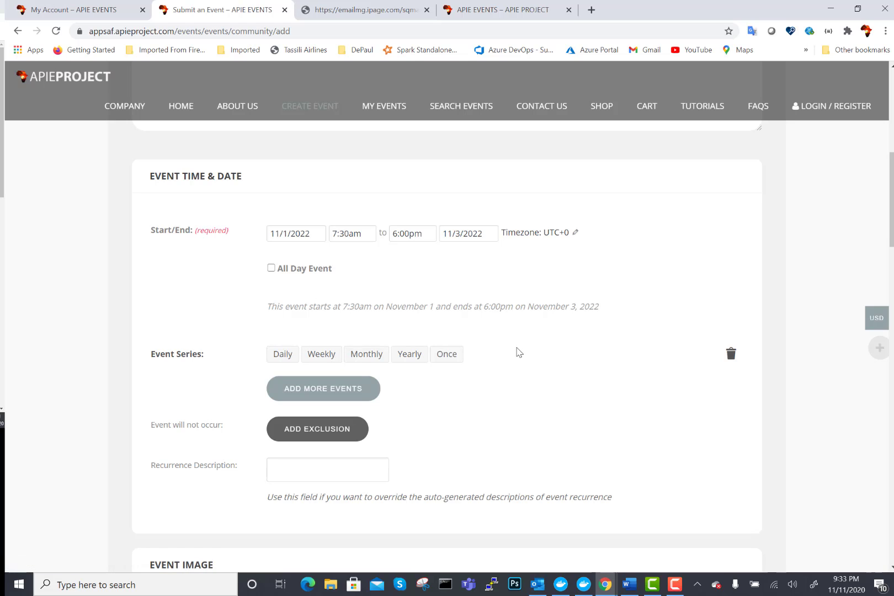
- Try Daily, Weekly, Monthly, Yearly and Once recurrence, then delete the series
{"action": "left_click", "coordinate": [285, 357]}
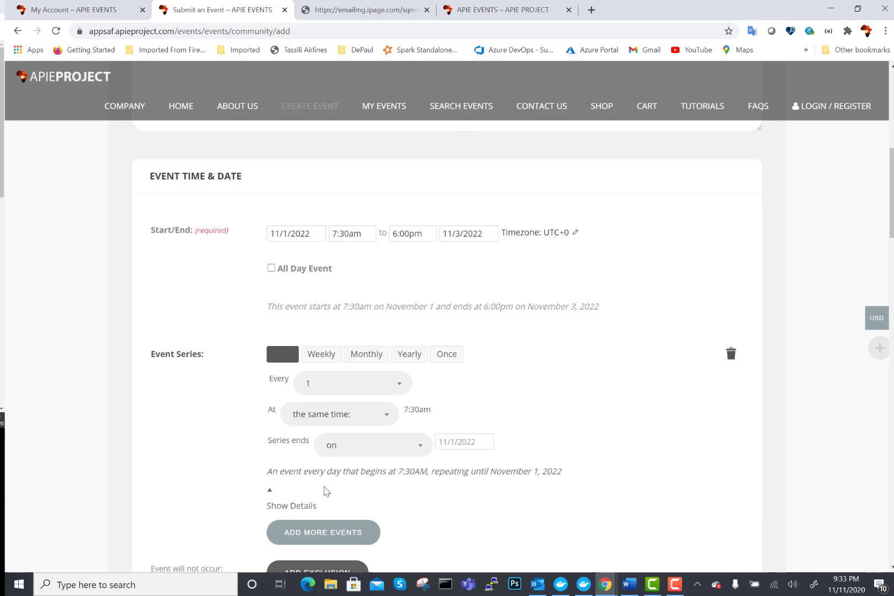
{"action": "left_click", "coordinate": [316, 359]}
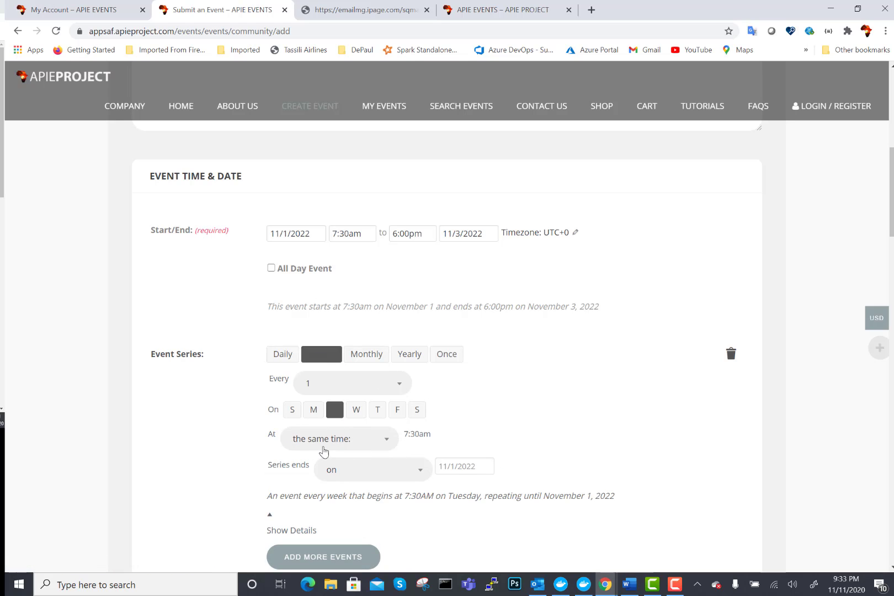
{"action": "left_click", "coordinate": [368, 358]}
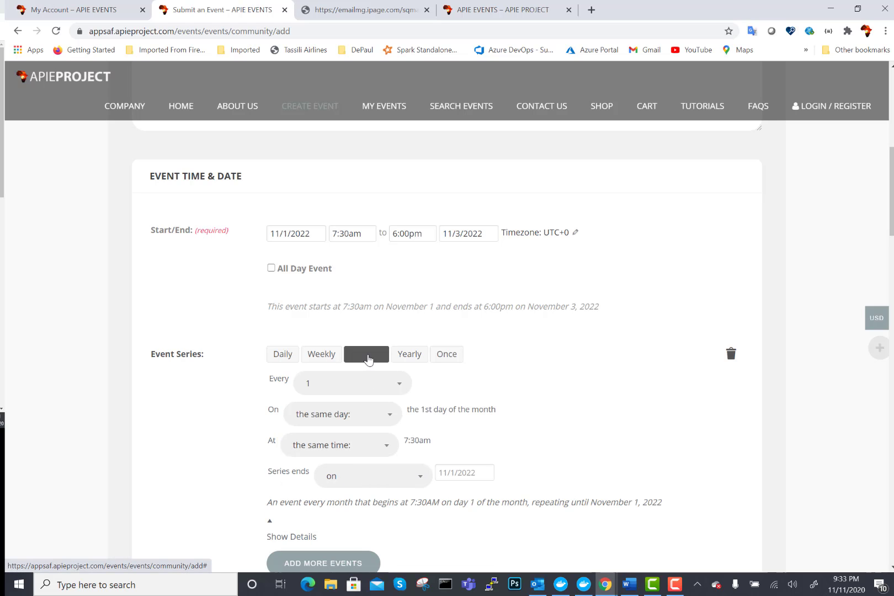
{"action": "left_click", "coordinate": [414, 359]}
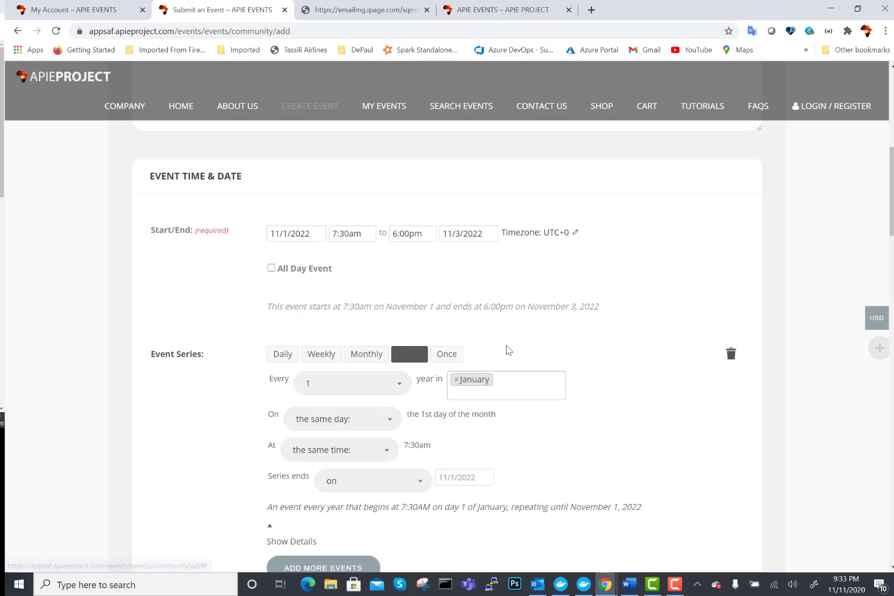
{"action": "left_click", "coordinate": [453, 356]}
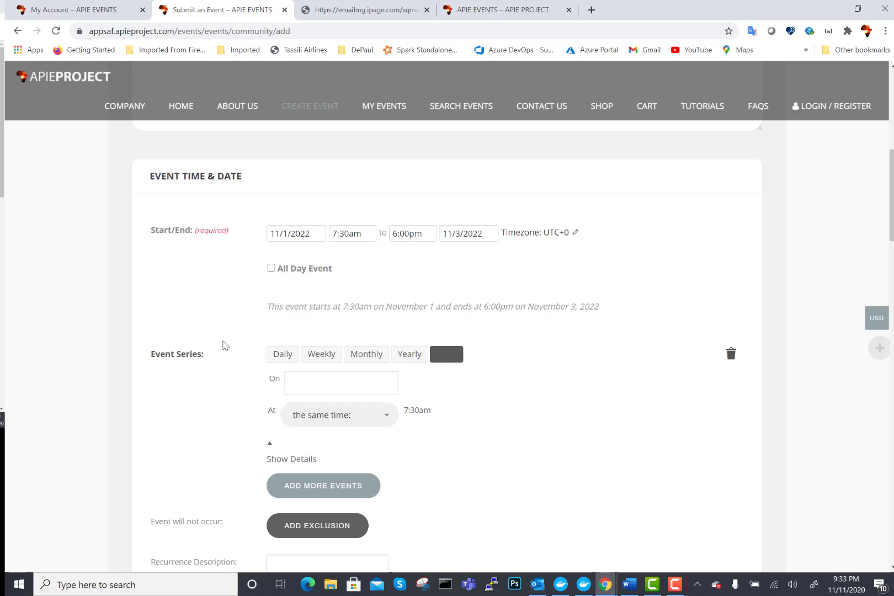
{"action": "left_click", "coordinate": [731, 356]}
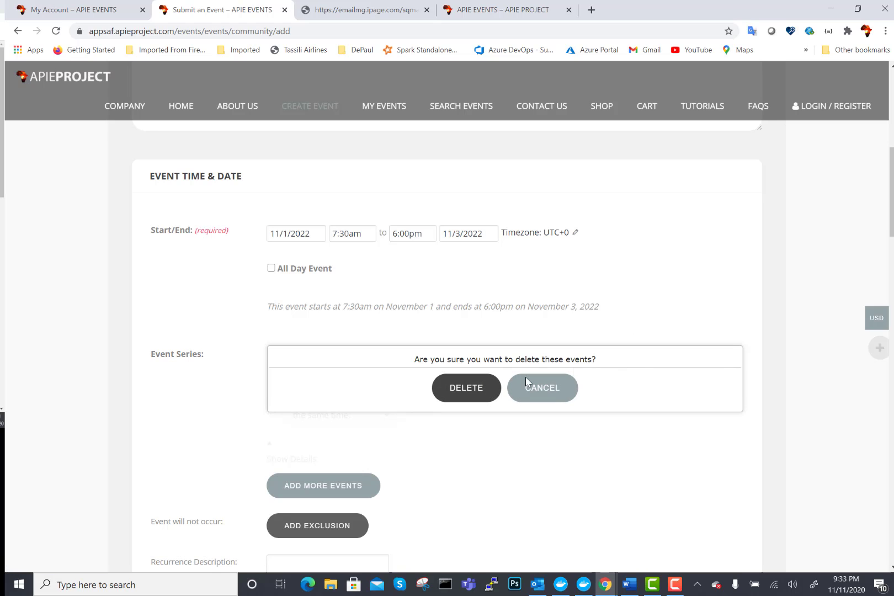
{"action": "left_click", "coordinate": [468, 388]}
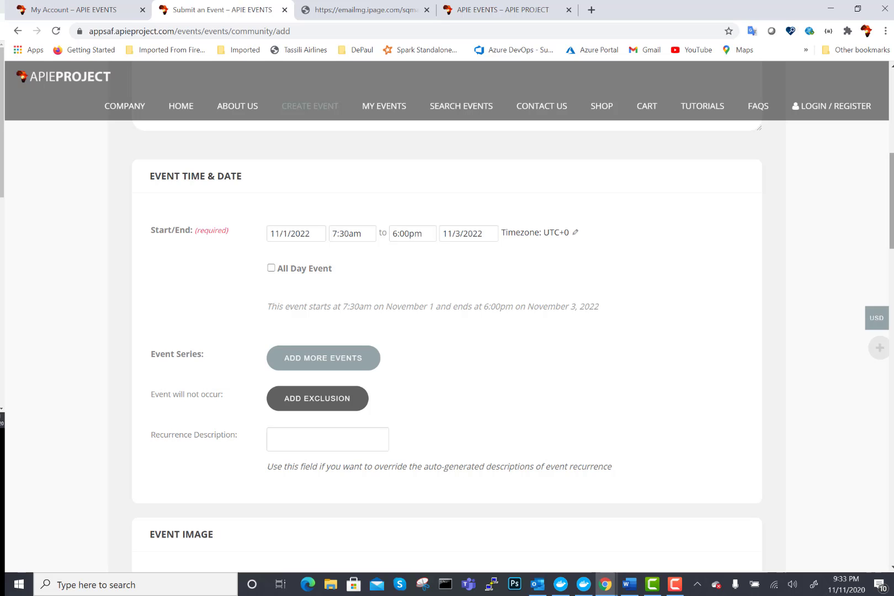
- Attach CAN-2019-coupe-afrique-nations-cameroun from the Desktop as the event image
{"action": "scroll", "coordinate": [600, 220], "scroll_direction": "down", "scroll_amount": 6}
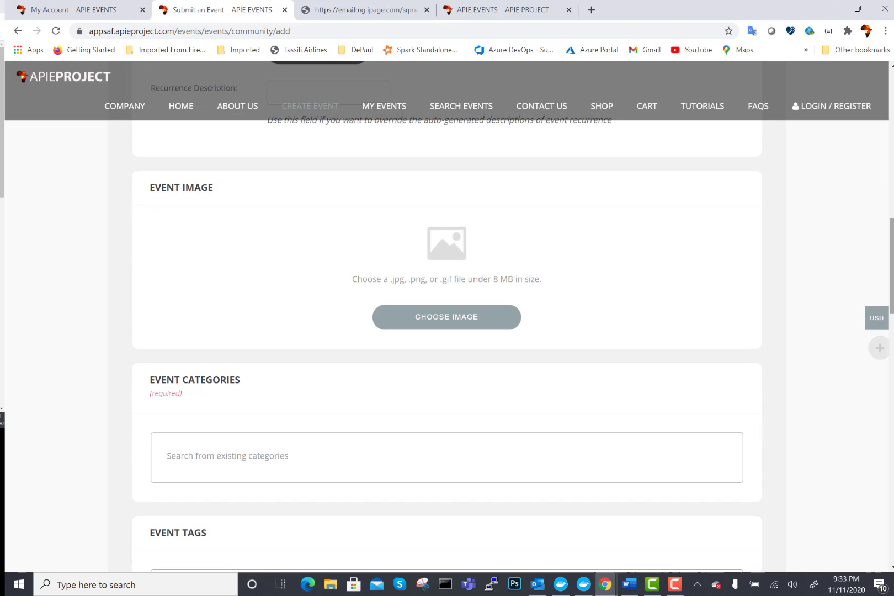
{"action": "left_click", "coordinate": [420, 325]}
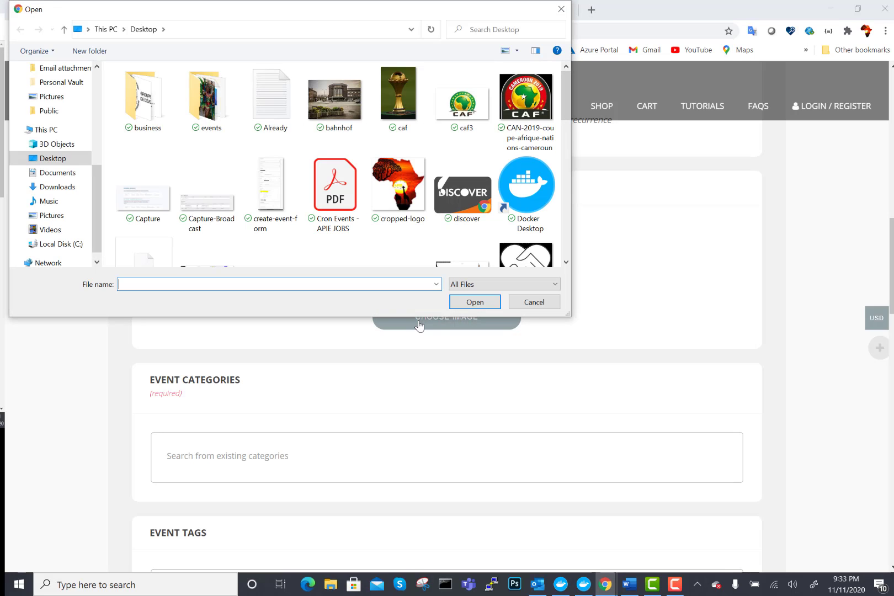
{"action": "left_click", "coordinate": [529, 99]}
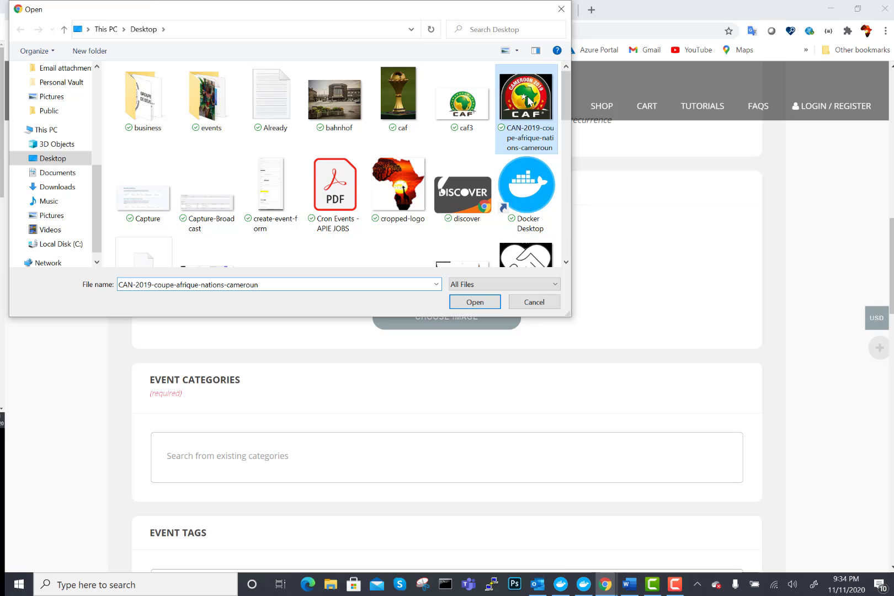
{"action": "left_click", "coordinate": [473, 302]}
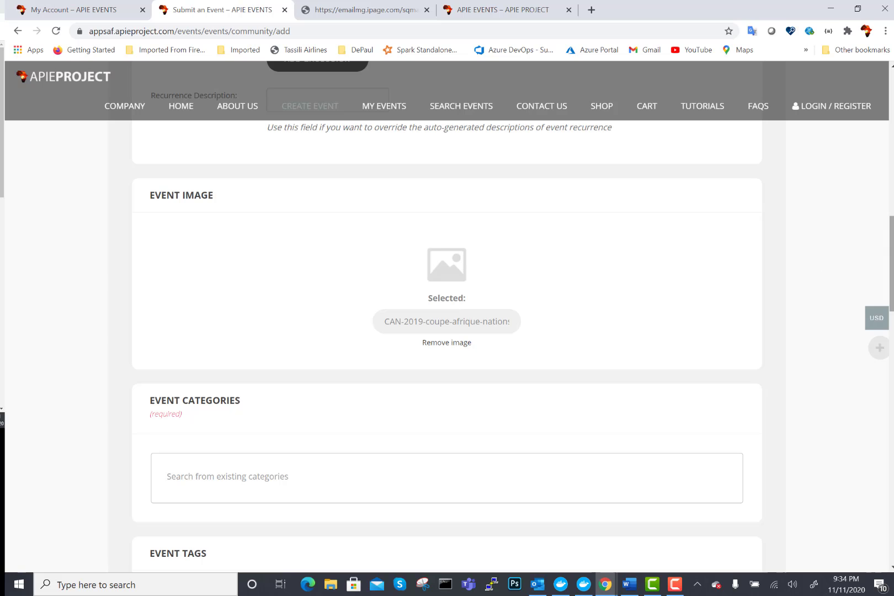
{"action": "left_click_drag", "start_coordinate": [893, 250], "coordinate": [892, 288]}
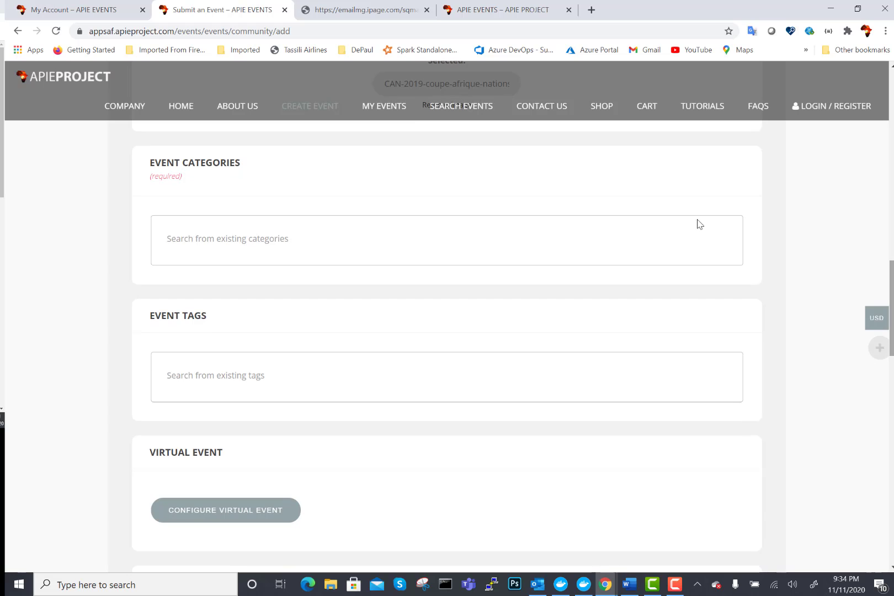
- Assign the category Technology and the tag Abuja to the event
{"action": "left_click", "coordinate": [192, 233]}
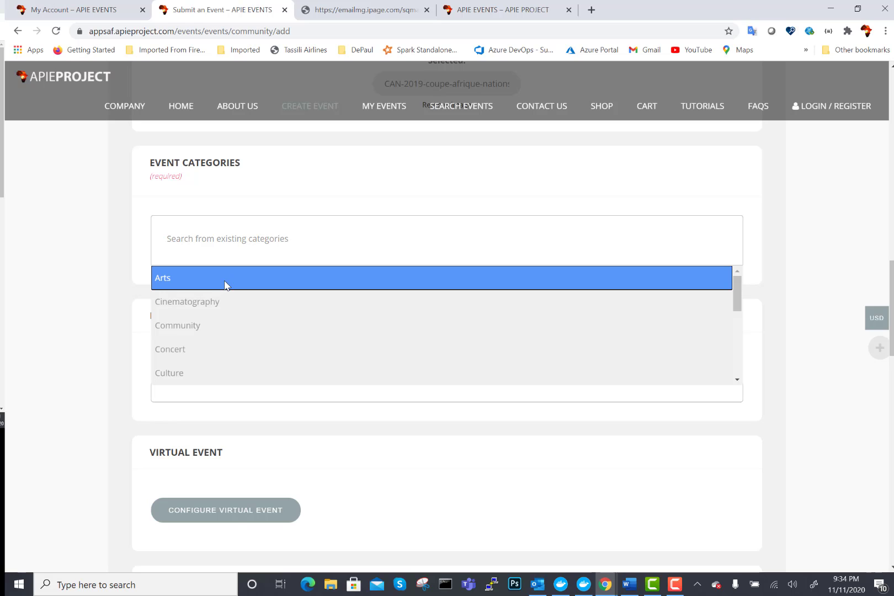
{"action": "left_click", "coordinate": [171, 238]}
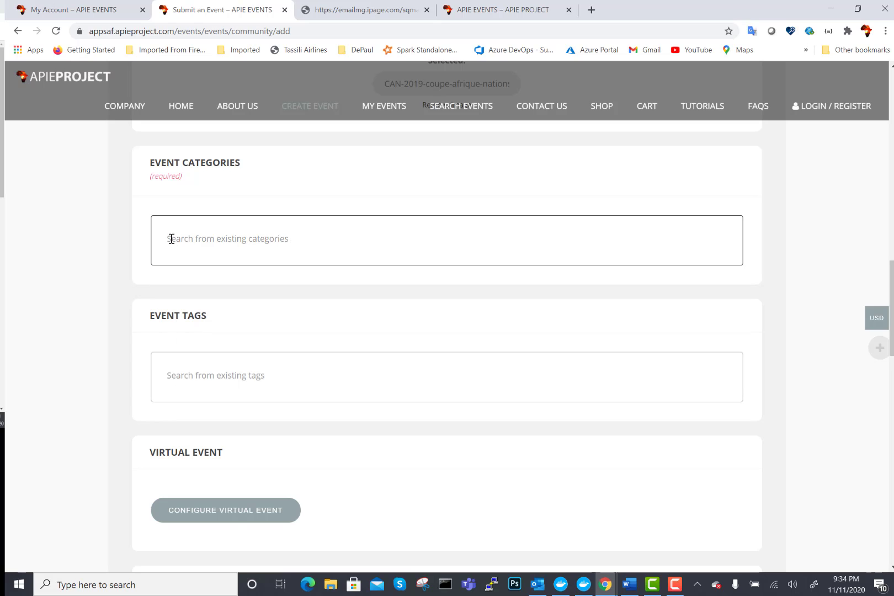
{"action": "left_click", "coordinate": [172, 238]}
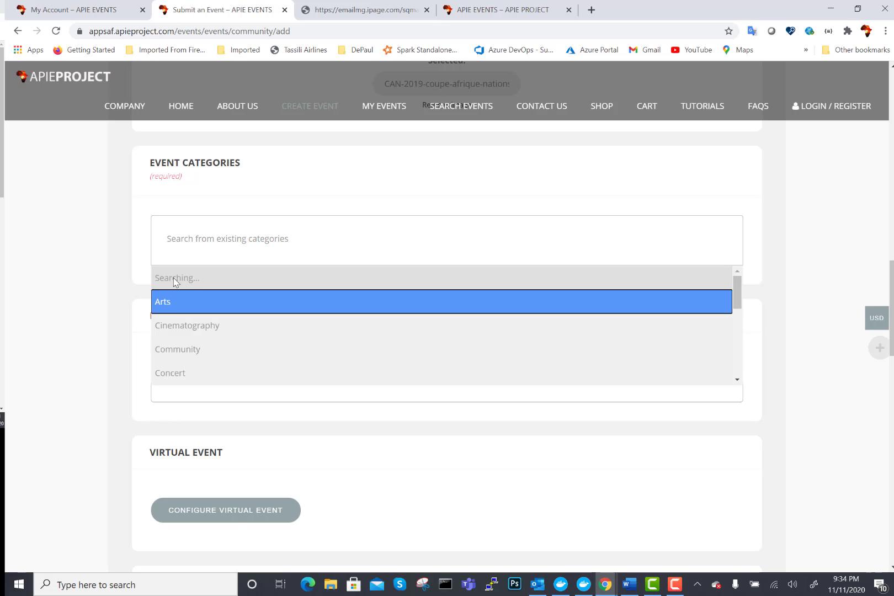
{"action": "left_click_drag", "start_coordinate": [740, 294], "coordinate": [738, 359]}
{"action": "left_click", "coordinate": [539, 352]}
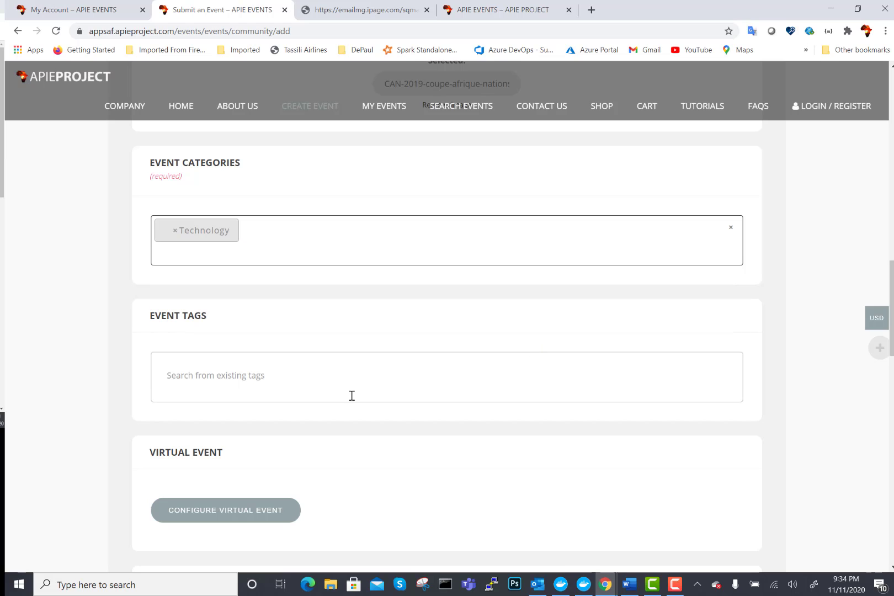
{"action": "left_click", "coordinate": [171, 373]}
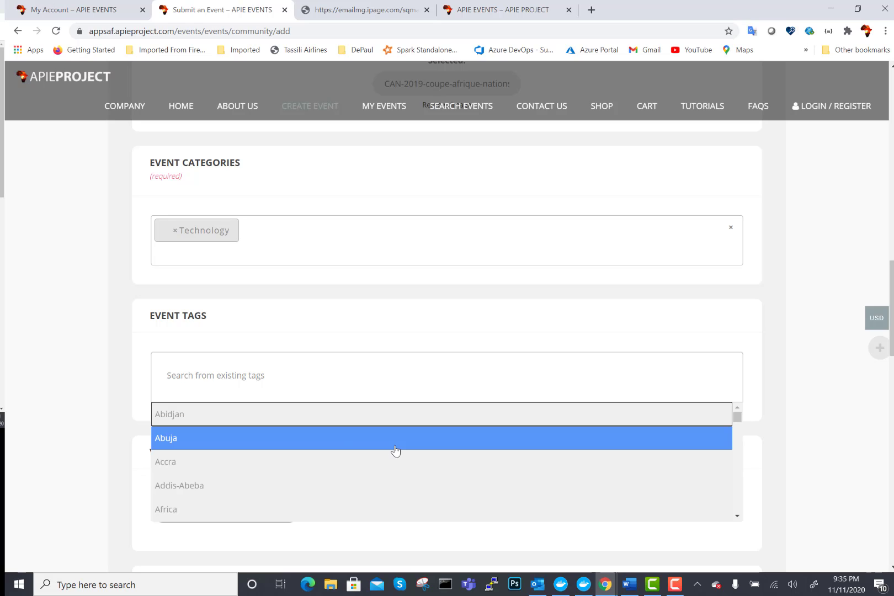
{"action": "left_click", "coordinate": [168, 442]}
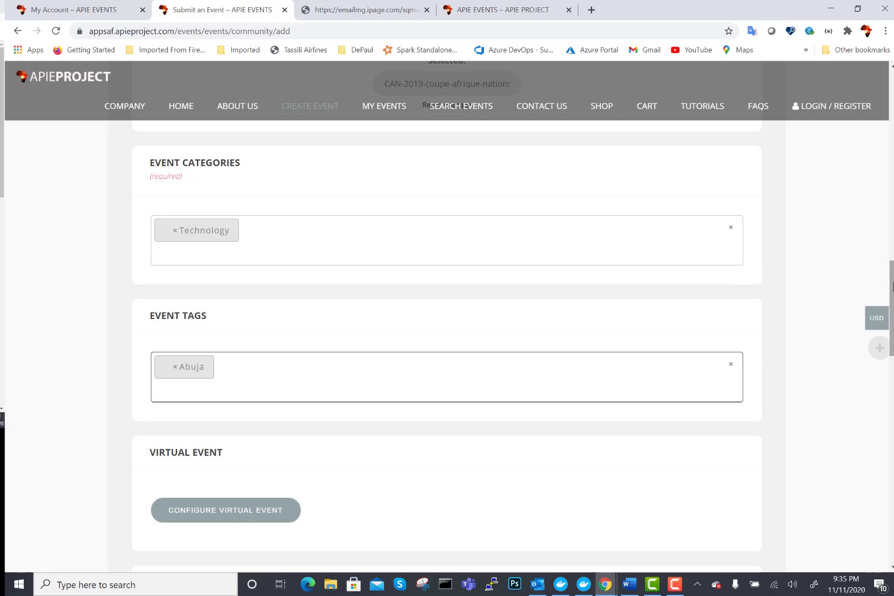
{"action": "scroll", "coordinate": [447, 331], "scroll_direction": "down", "scroll_amount": 5}
{"action": "scroll", "coordinate": [447, 331], "scroll_direction": "up", "scroll_amount": 2}
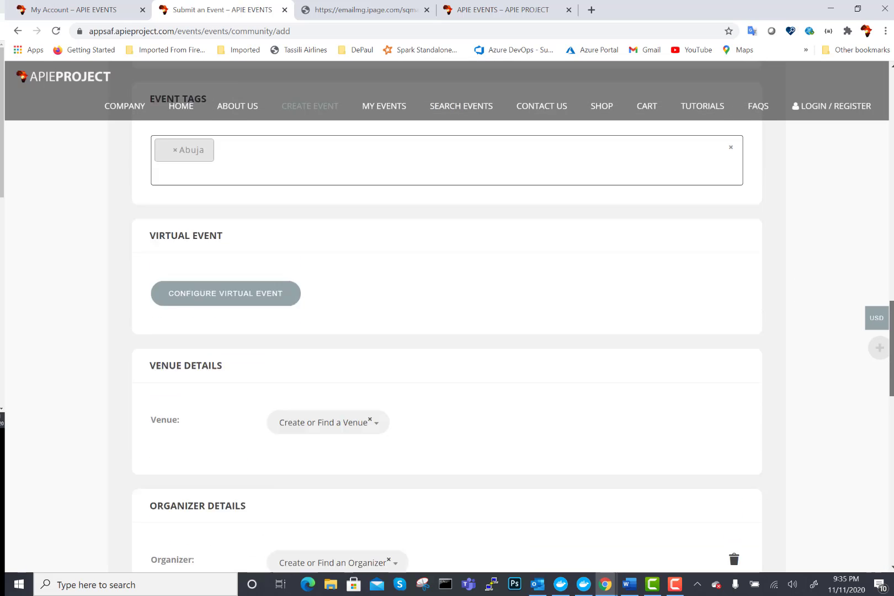
{"action": "scroll", "coordinate": [447, 332], "scroll_direction": "down", "scroll_amount": 3}
{"action": "scroll", "coordinate": [885, 226], "scroll_direction": "up", "scroll_amount": 10}
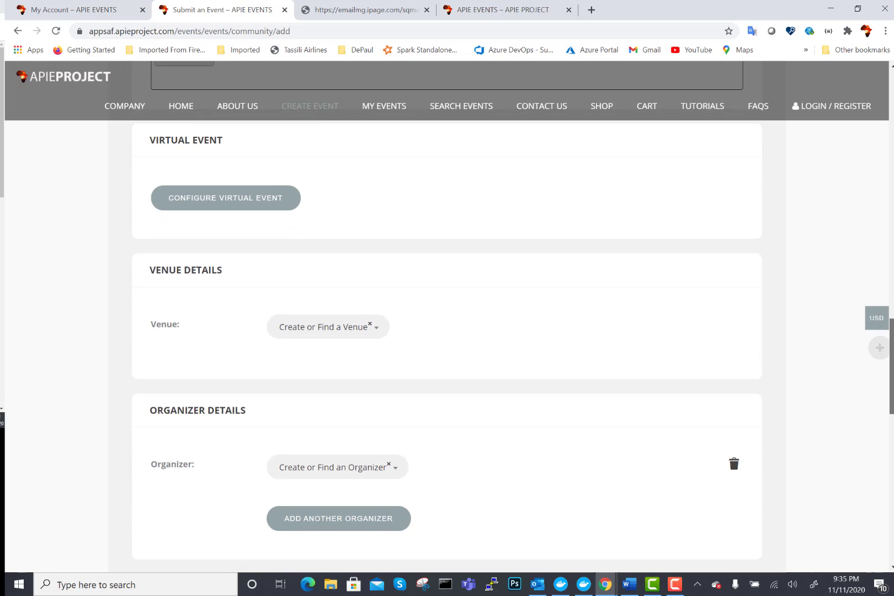
{"action": "scroll", "coordinate": [885, 226], "scroll_direction": "down", "scroll_amount": 4}
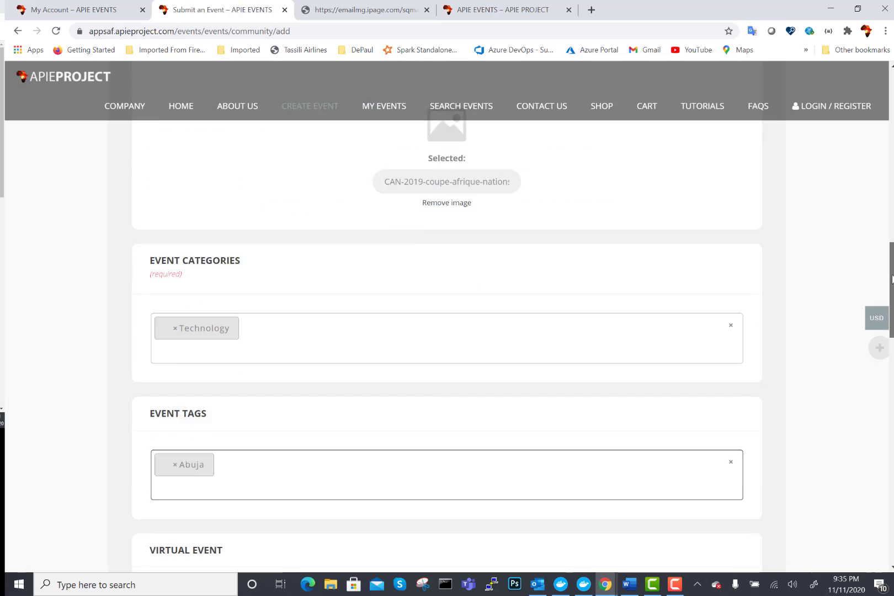
{"action": "scroll", "coordinate": [885, 226], "scroll_direction": "up", "scroll_amount": 6}
{"action": "scroll", "coordinate": [885, 226], "scroll_direction": "down", "scroll_amount": 12}
{"action": "scroll", "coordinate": [447, 332], "scroll_direction": "down", "scroll_amount": 2}
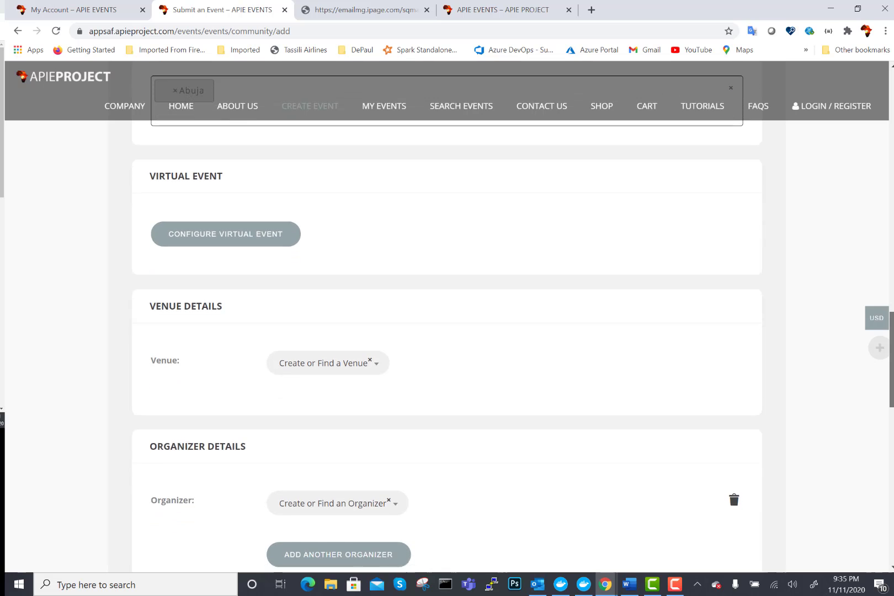
{"action": "scroll", "coordinate": [881, 172], "scroll_direction": "up", "scroll_amount": 15}
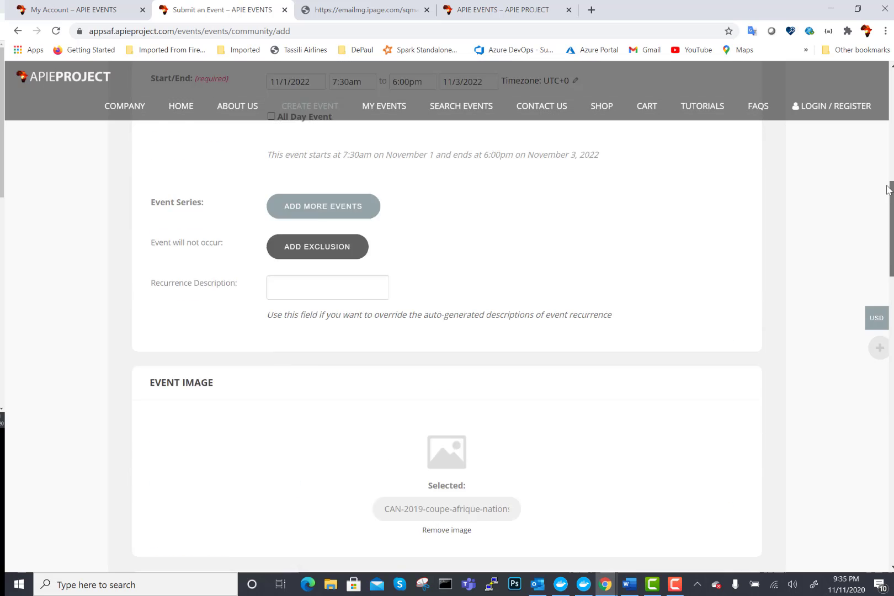
{"action": "scroll", "coordinate": [881, 173], "scroll_direction": "down", "scroll_amount": 1}
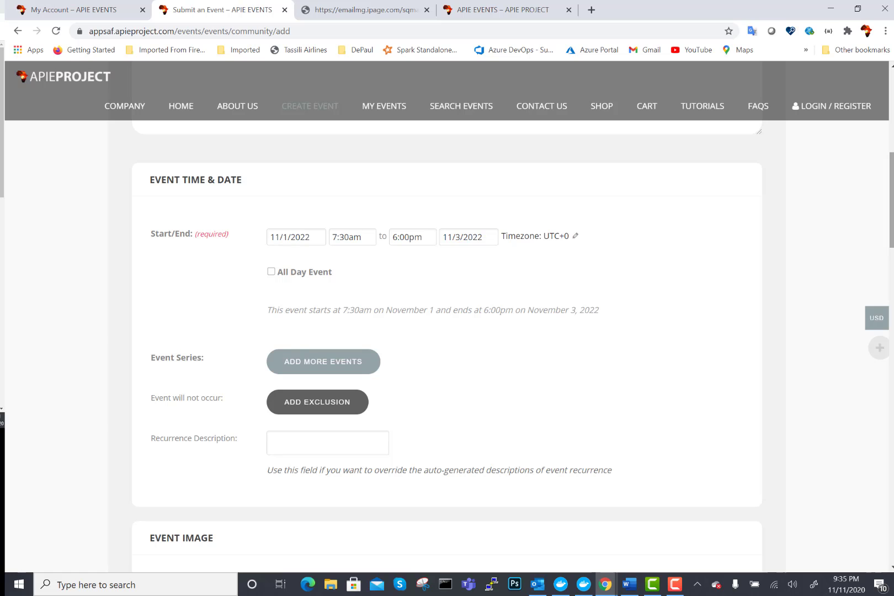
{"action": "left_click_drag", "start_coordinate": [891, 200], "coordinate": [888, 352]}
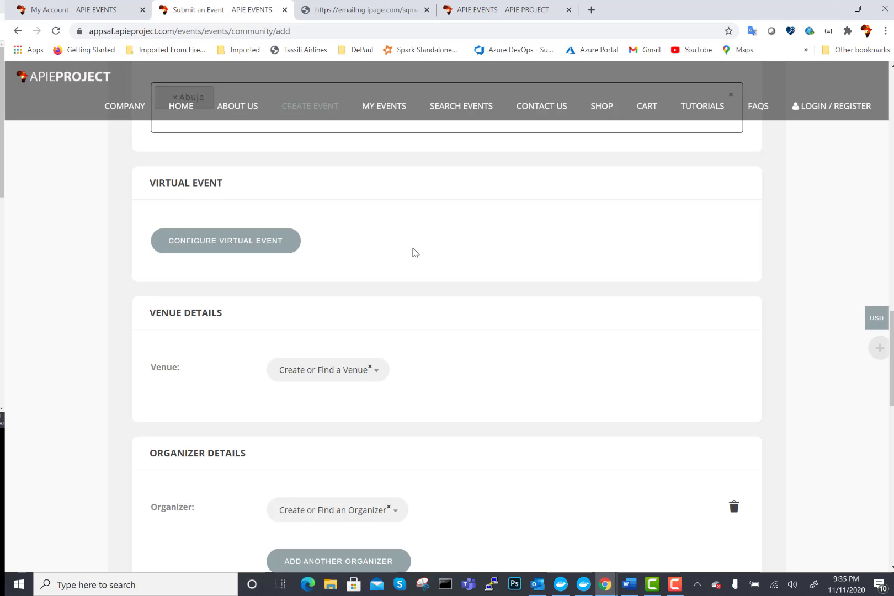
{"action": "left_click", "coordinate": [257, 246]}
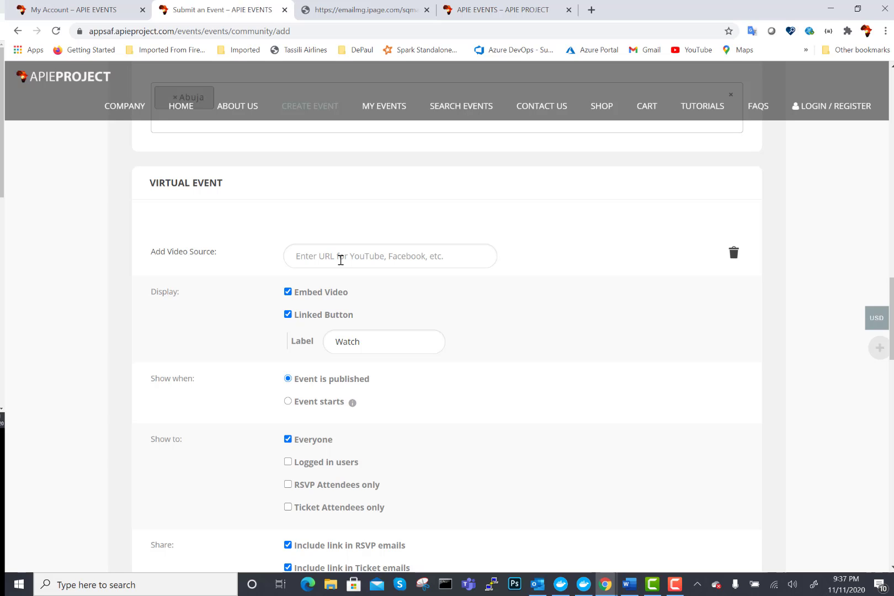
{"action": "left_click", "coordinate": [302, 255]}
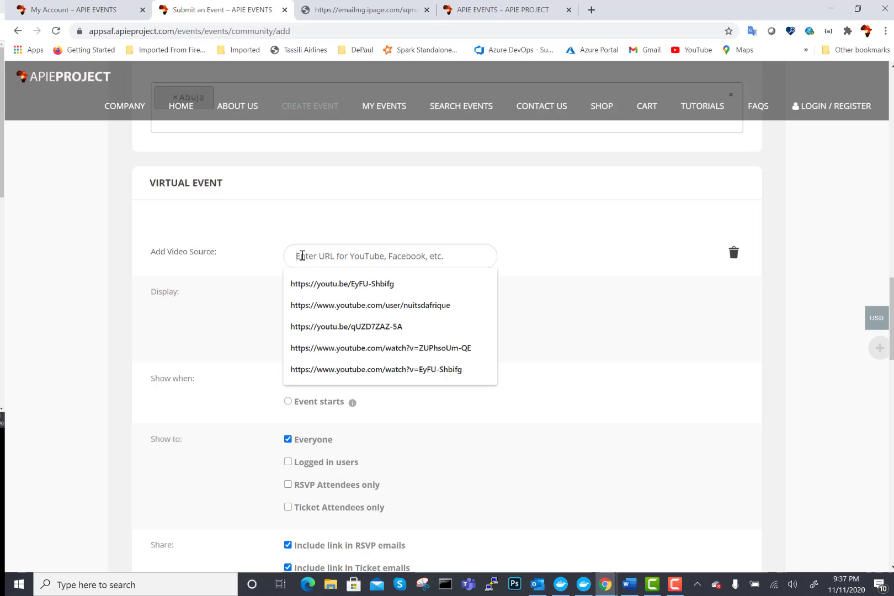
{"action": "left_click", "coordinate": [329, 283]}
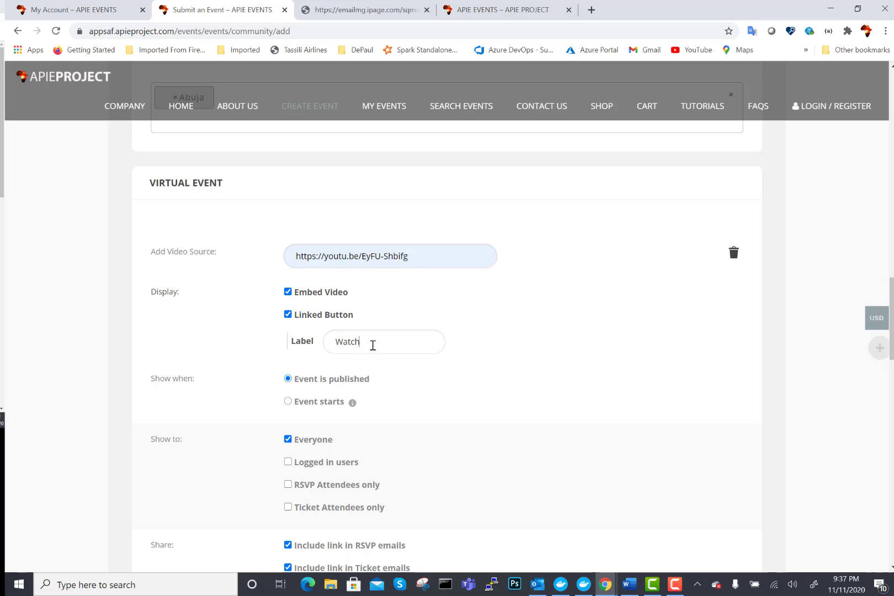
- Try replacing the video link label, then restore it to 'Watch'
{"action": "left_click_drag", "start_coordinate": [371, 343], "coordinate": [327, 343]}
{"action": "left_click", "coordinate": [383, 342]}
{"action": "right_click", "coordinate": [314, 343]}
{"action": "left_click", "coordinate": [375, 334]}
{"action": "double_click", "coordinate": [385, 343]}
{"action": "type", "text": "Please check this"}
{"action": "key", "text": "BackSpace"}
{"action": "key", "text": "BackSpace"}
{"action": "key", "text": "BackSpace"}
{"action": "key", "text": "BackSpace"}
{"action": "key", "text": "BackSpace"}
{"action": "key", "text": "BackSpace"}
{"action": "key", "text": "BackSpace"}
{"action": "key", "text": "BackSpace"}
{"action": "key", "text": "BackSpace"}
{"action": "key", "text": "BackSpace"}
{"action": "key", "text": "BackSpace"}
{"action": "key", "text": "BackSpace"}
{"action": "key", "text": "BackSpace"}
{"action": "key", "text": "BackSpace"}
{"action": "key", "text": "BackSpace"}
{"action": "key", "text": "BackSpace"}
{"action": "key", "text": "BackSpace"}
{"action": "type", "text": "Watch"}
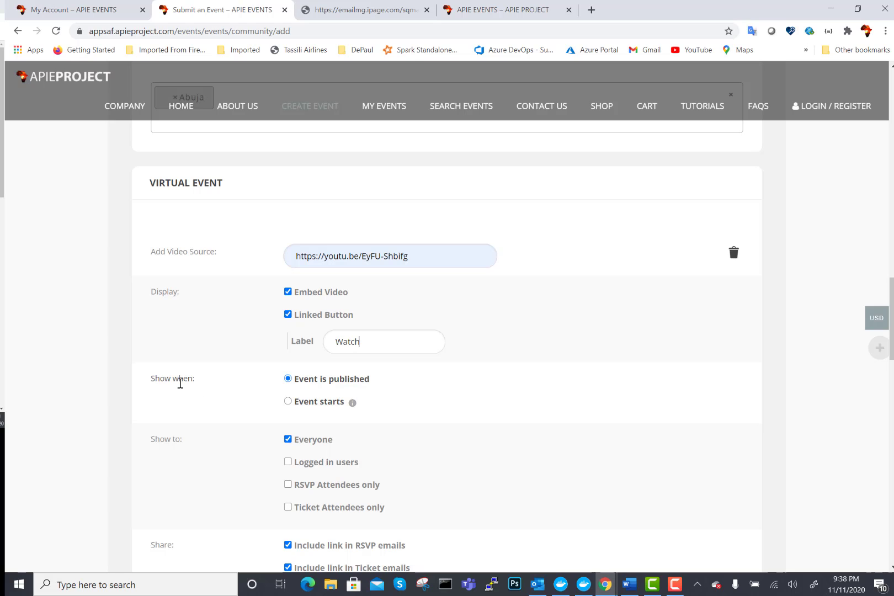
- Uncheck Everyone and show the video to RSVP and ticket attendees only
{"action": "left_click", "coordinate": [415, 258]}
{"action": "left_click_drag", "start_coordinate": [415, 258], "coordinate": [289, 254]}
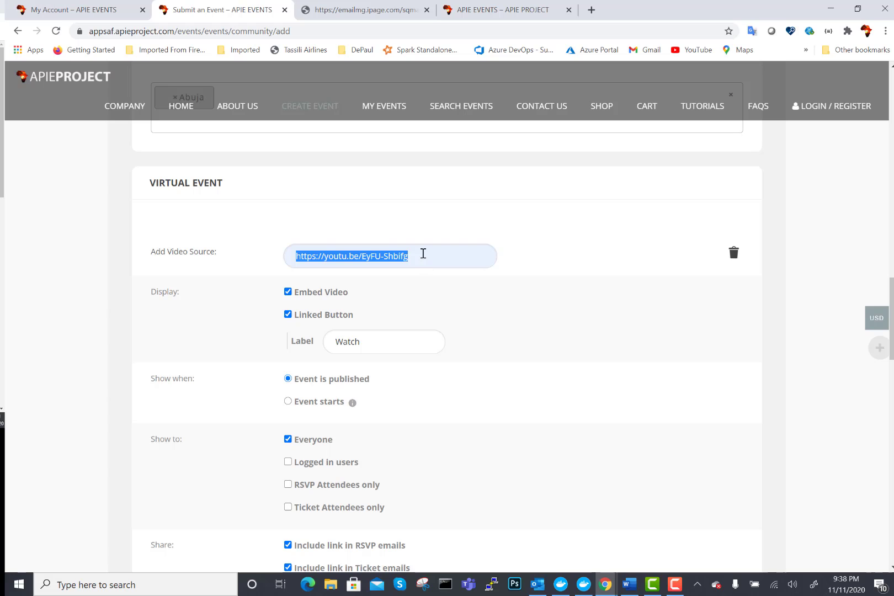
{"action": "left_click_drag", "start_coordinate": [381, 251], "coordinate": [346, 254]}
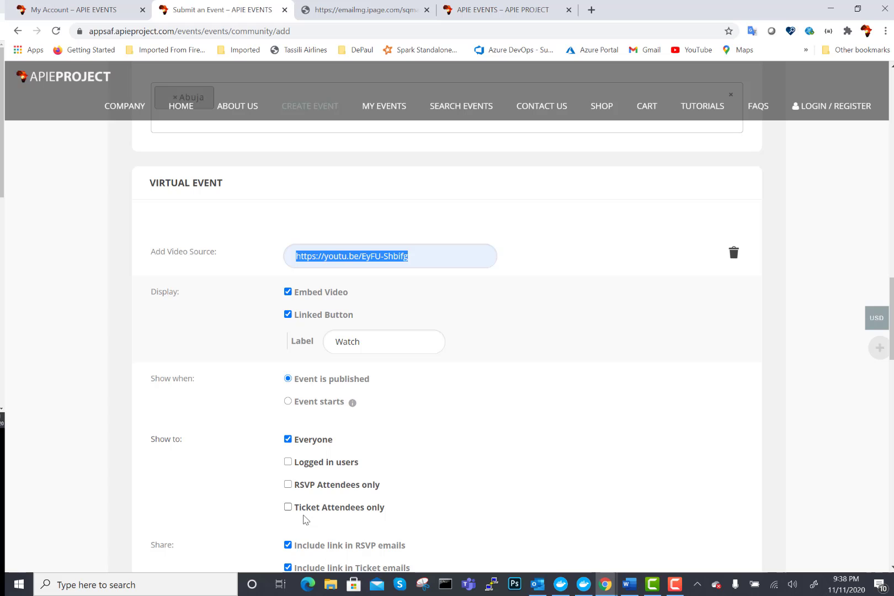
{"action": "left_click", "coordinate": [288, 440]}
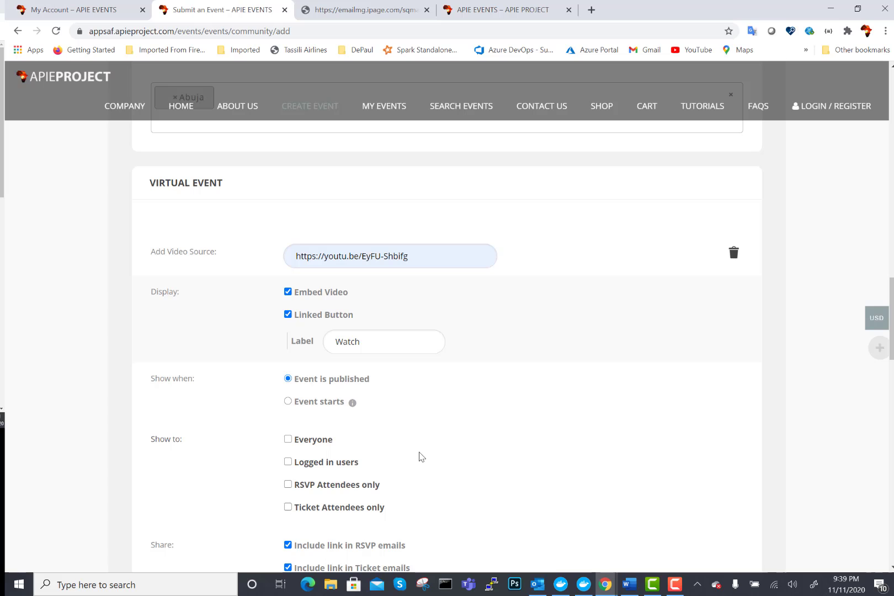
{"action": "left_click", "coordinate": [288, 485]}
{"action": "left_click", "coordinate": [288, 508]}
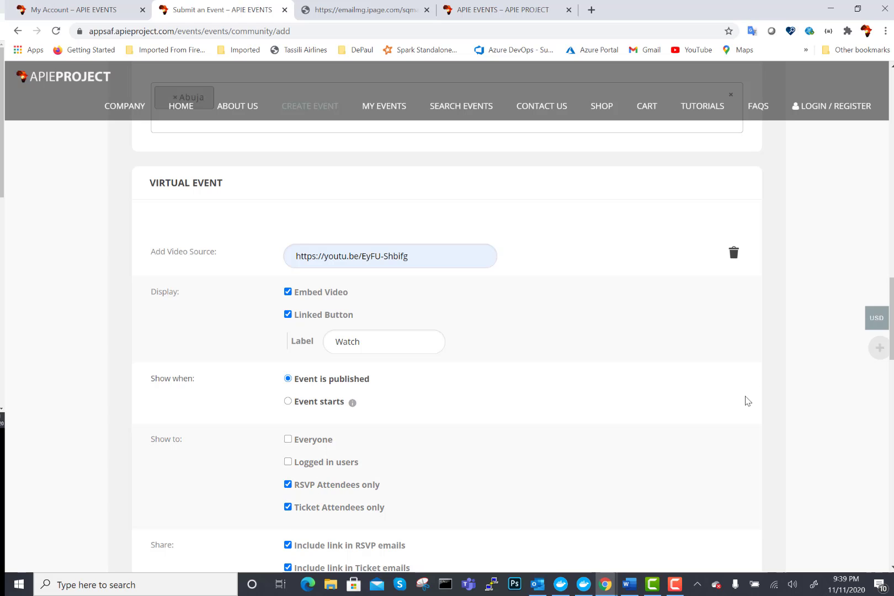
{"action": "left_click_drag", "start_coordinate": [892, 346], "coordinate": [892, 395]}
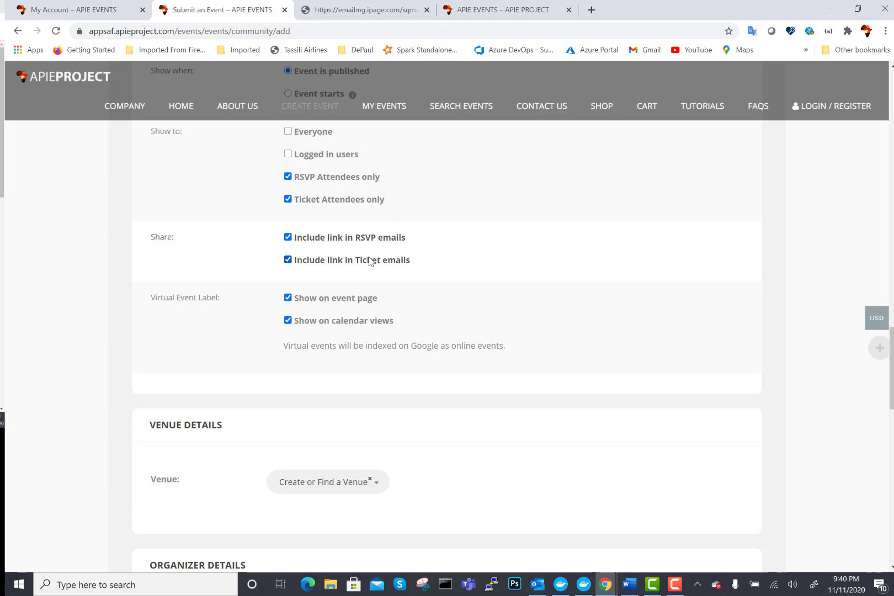
- Review the Show to checkboxes, now including Everyone, and scroll back to Virtual Event
{"action": "mouse_move", "coordinate": [877, 348]}
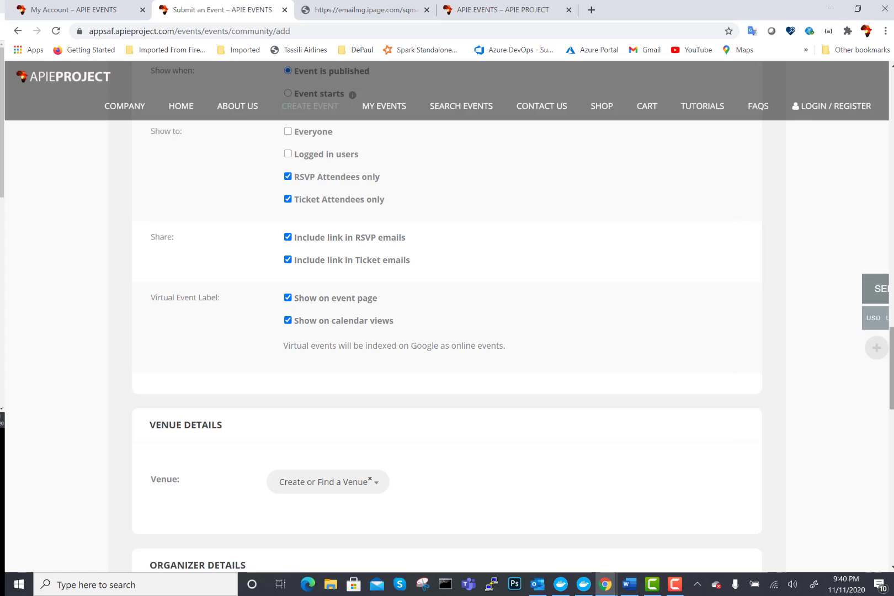
{"action": "mouse_move", "coordinate": [892, 380]}
{"action": "left_mouse_down"}
{"action": "mouse_move", "coordinate": [879, 235]}
{"action": "mouse_move", "coordinate": [892, 380]}
{"action": "left_mouse_up"}
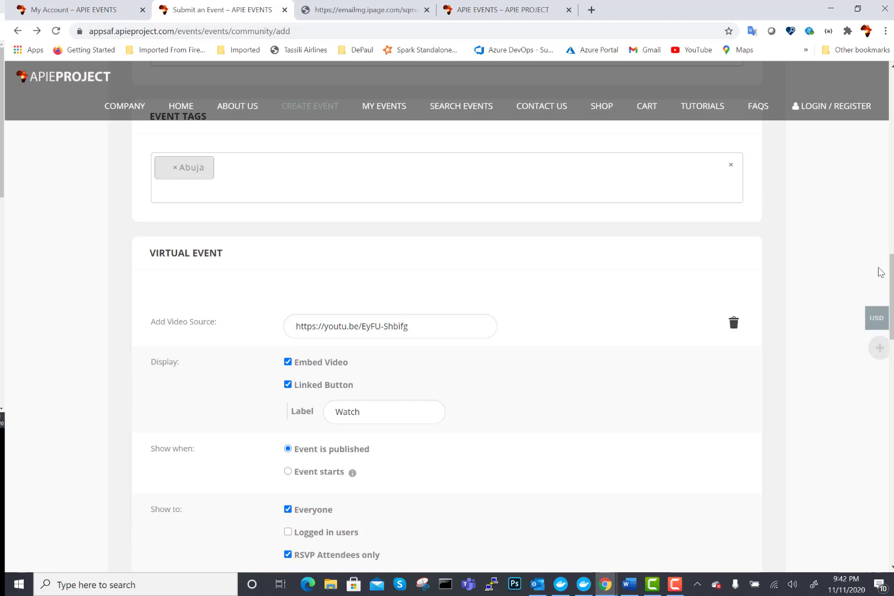
{"action": "left_click_drag", "start_coordinate": [890, 276], "coordinate": [891, 328]}
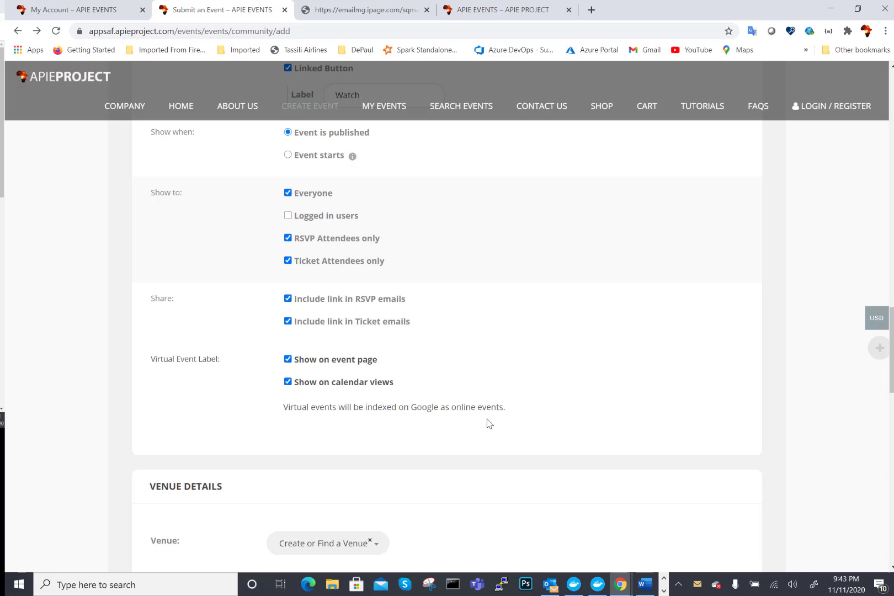
{"action": "scroll", "coordinate": [487, 424], "scroll_direction": "up", "scroll_amount": 4}
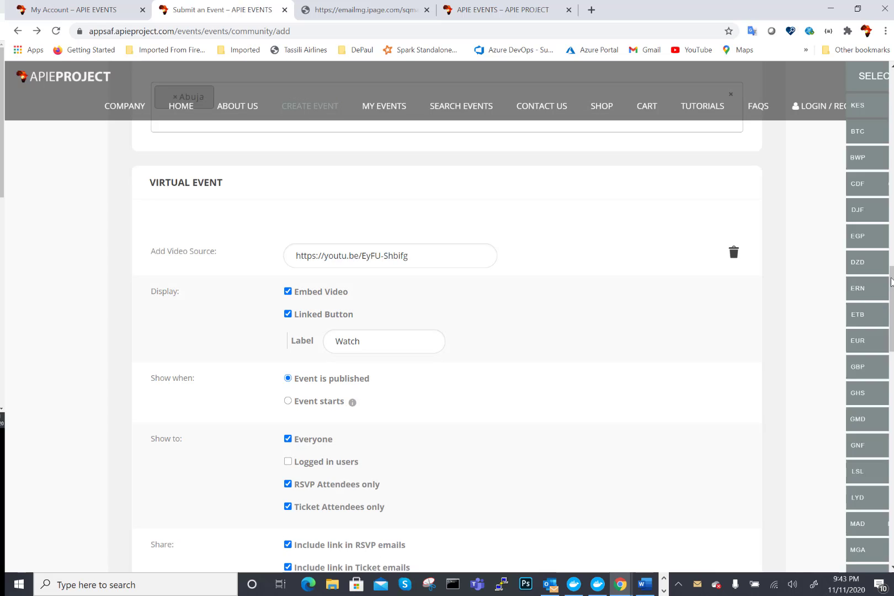
{"action": "left_click_drag", "start_coordinate": [892, 320], "coordinate": [892, 415]}
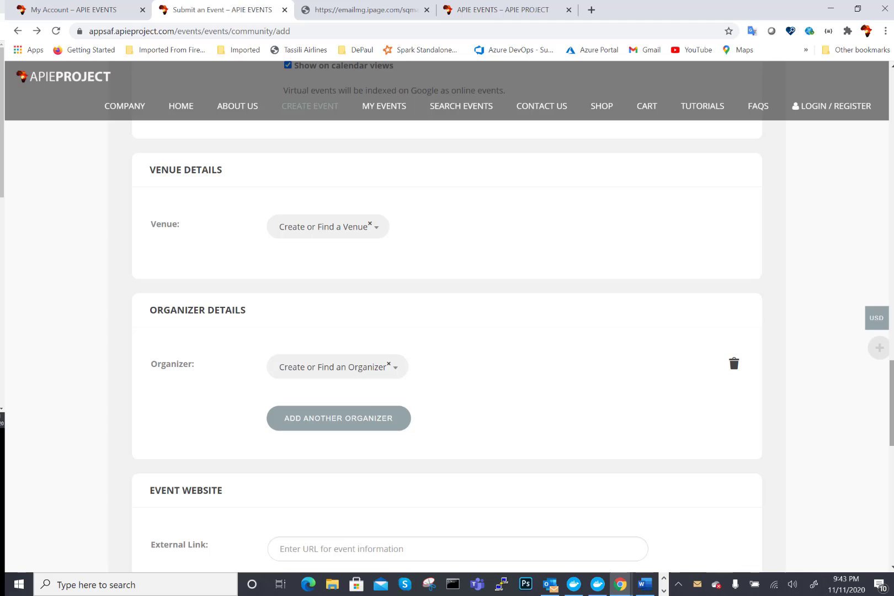
{"action": "scroll", "coordinate": [447, 342], "scroll_direction": "up", "scroll_amount": 10}
{"action": "scroll", "coordinate": [447, 342], "scroll_direction": "down", "scroll_amount": 2}
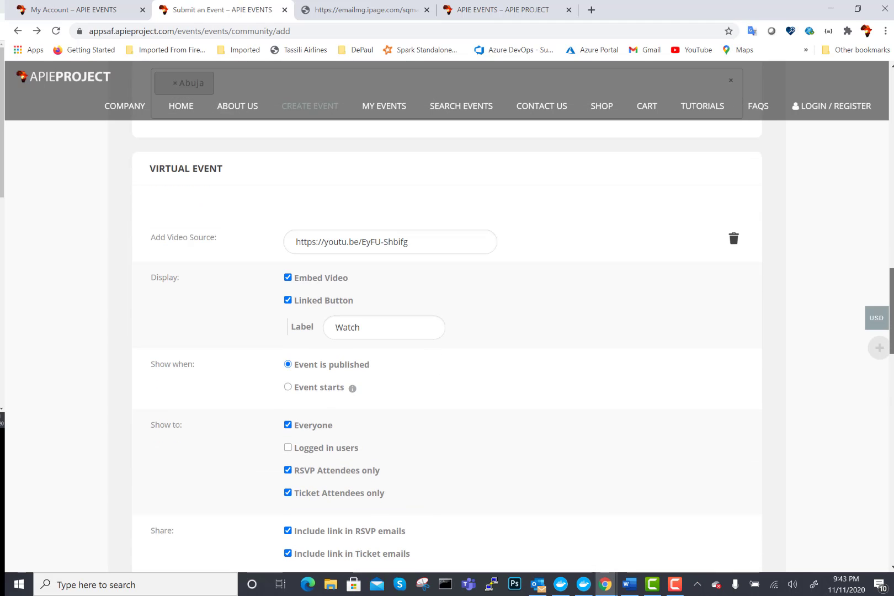
- Remove the virtual event's video source from the event form
{"action": "left_click", "coordinate": [735, 240]}
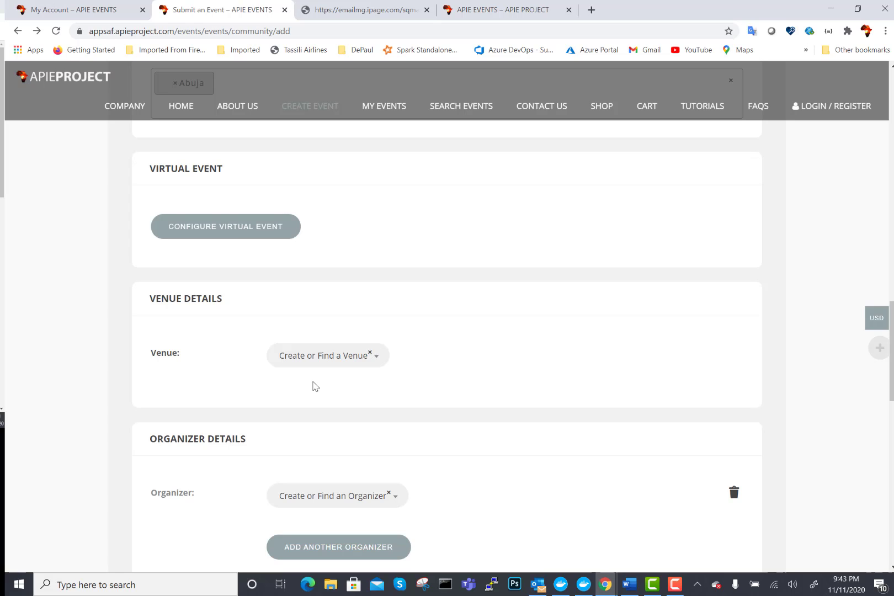
- Try creating a 'Football Stadium' venue, then switch to the existing venue Avenue Moulay Hicham
{"action": "left_click", "coordinate": [296, 355]}
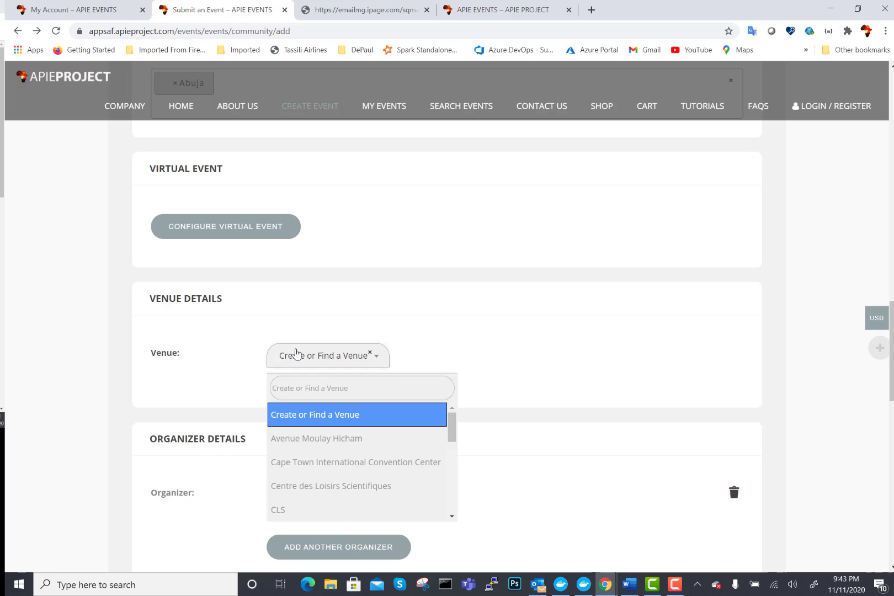
{"action": "left_click_drag", "start_coordinate": [452, 422], "coordinate": [463, 393]}
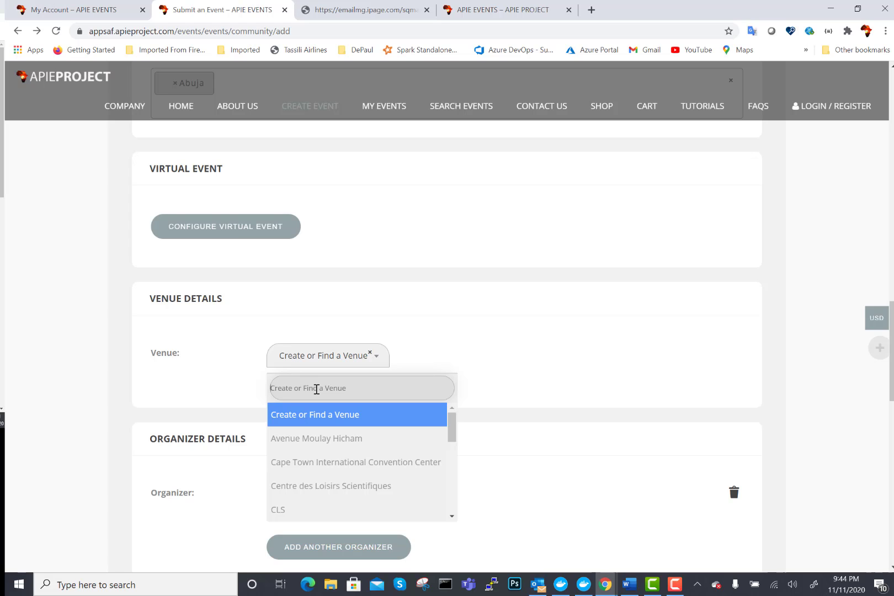
{"action": "type", "text": "Football"}
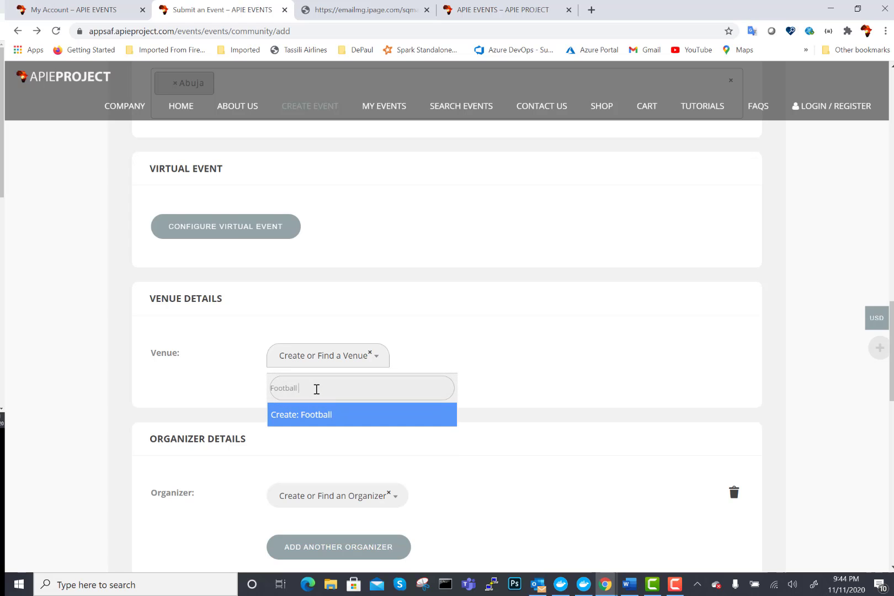
{"action": "type", "text": " Stad"}
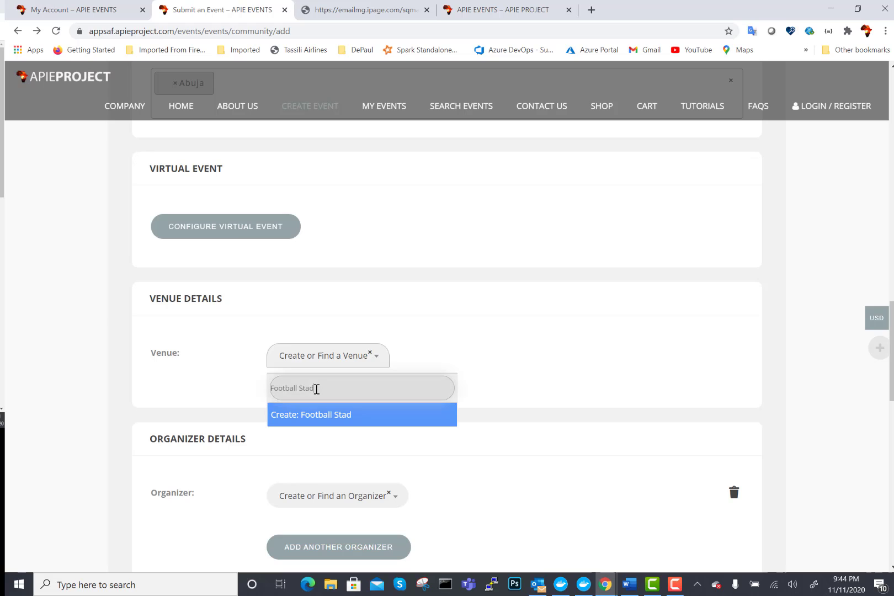
{"action": "type", "text": "ium"}
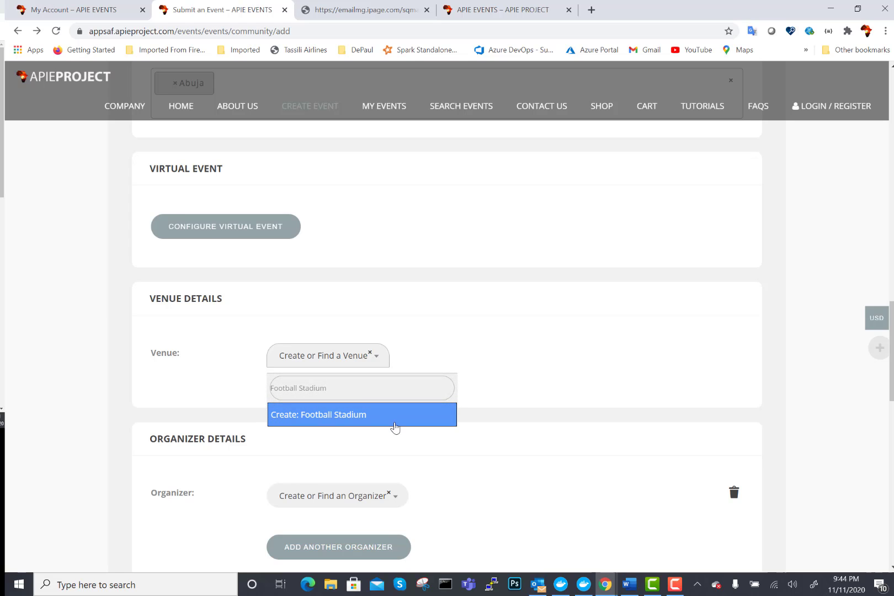
{"action": "left_click", "coordinate": [322, 420]}
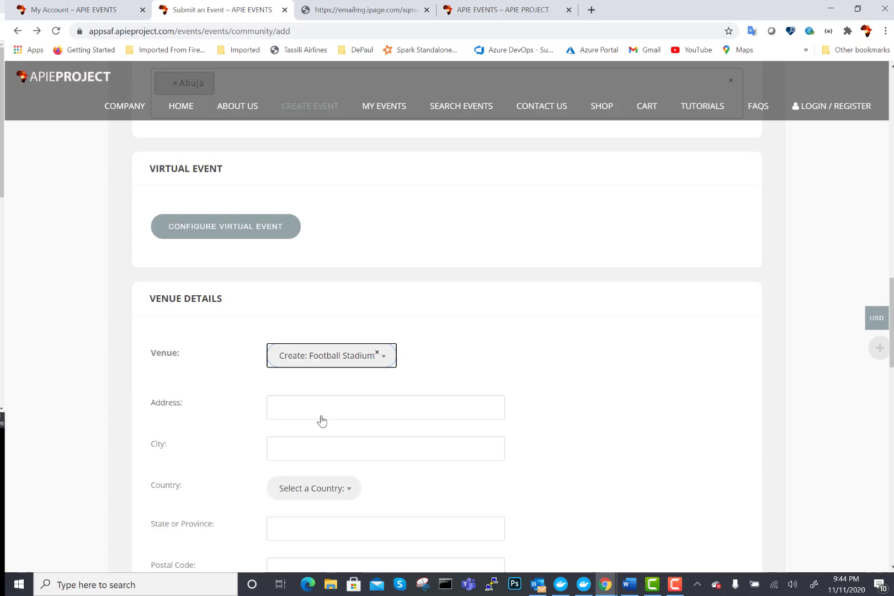
{"action": "left_click", "coordinate": [390, 358]}
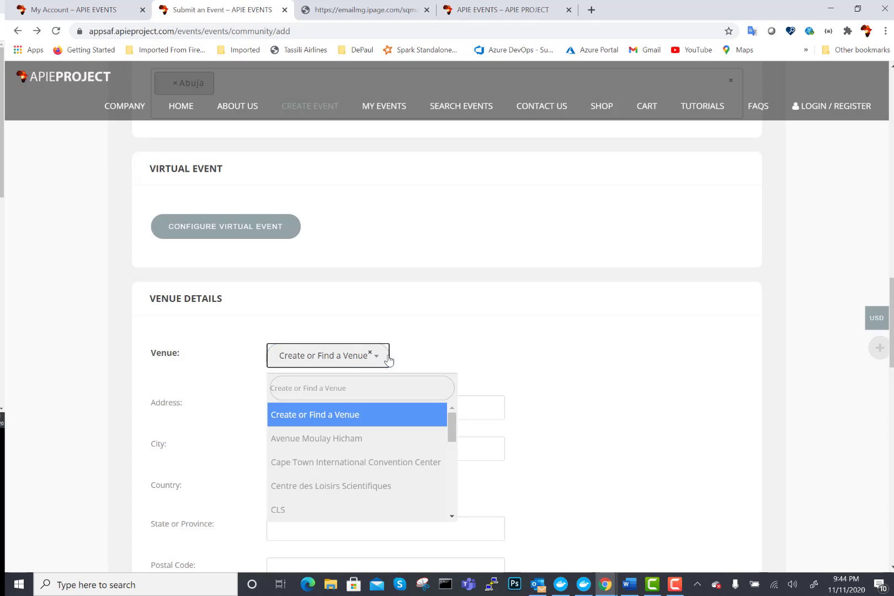
{"action": "left_click", "coordinate": [335, 445]}
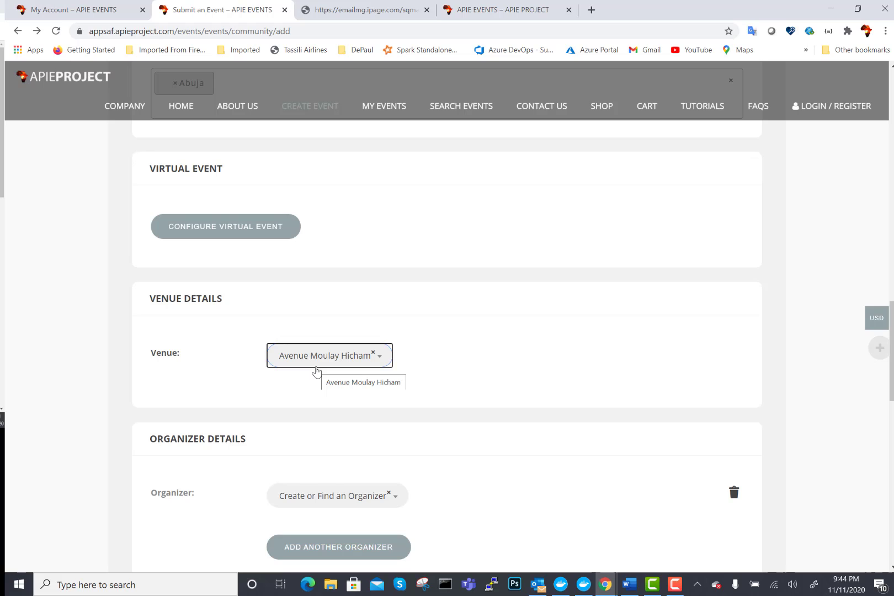
- Search the venue list for 'Football Stadium' again and create it as the new venue
{"action": "left_click", "coordinate": [380, 358]}
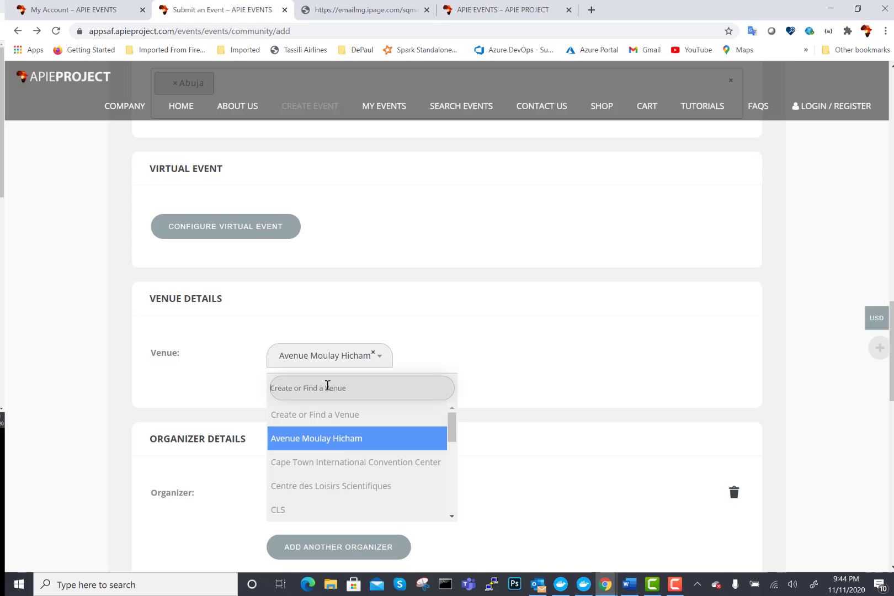
{"action": "type", "text": "Fot"}
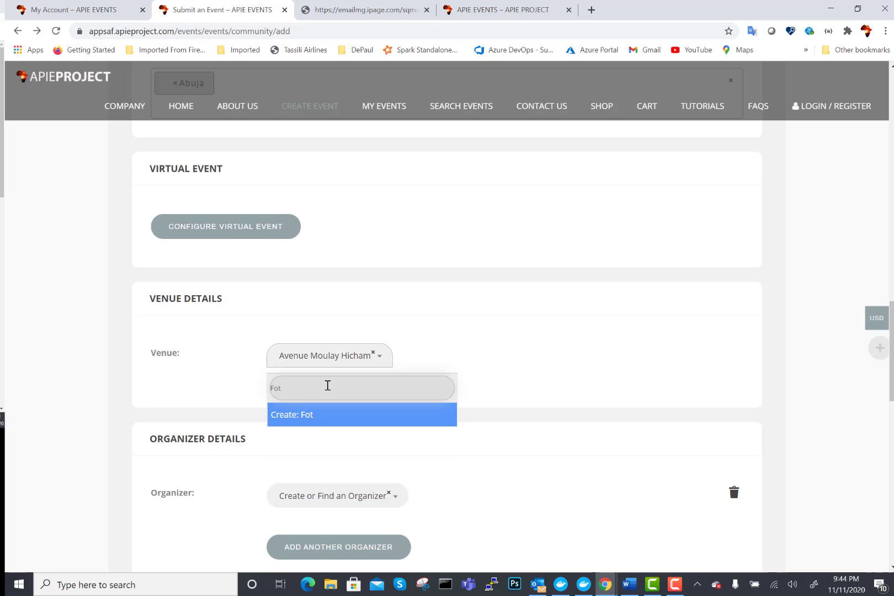
{"action": "key", "text": "BackSpace"}
{"action": "type", "text": "ot"}
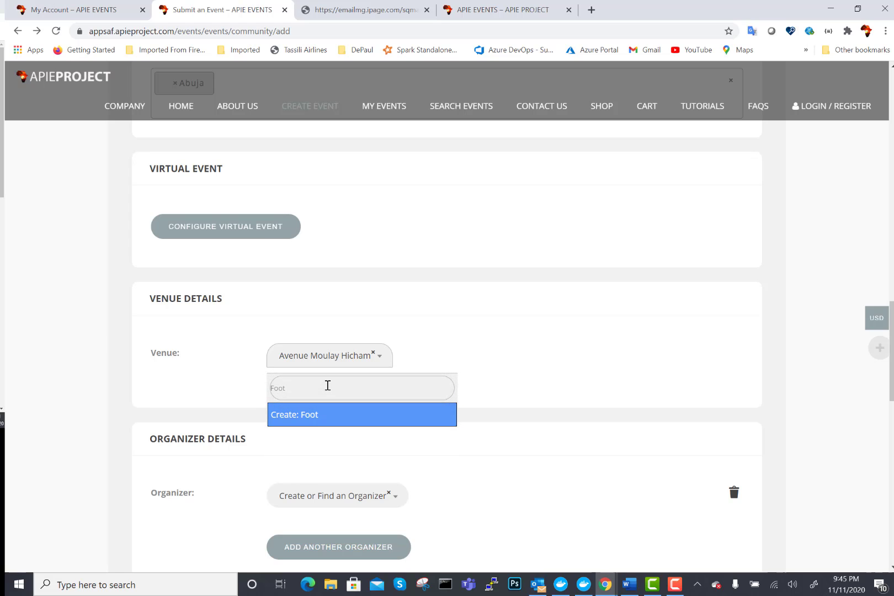
{"action": "type", "text": "ball S"}
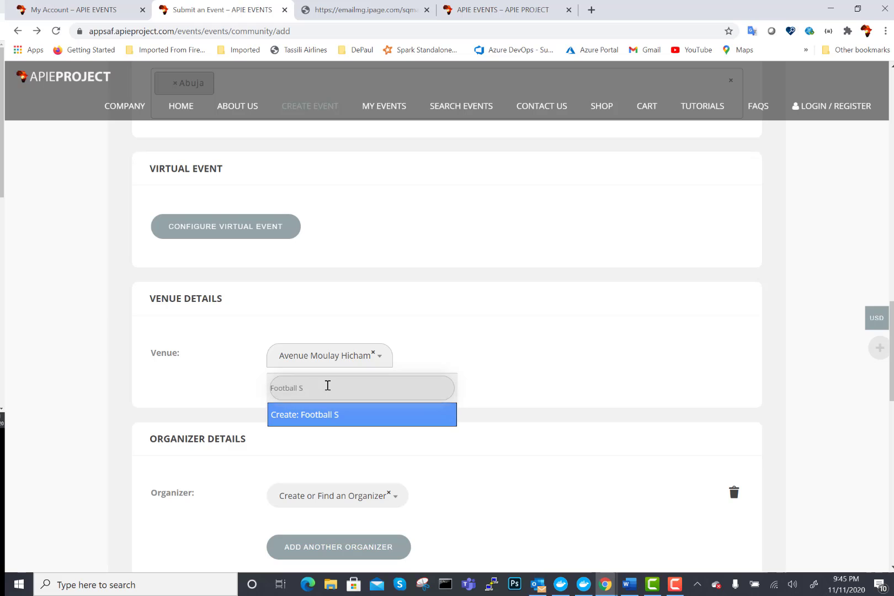
{"action": "type", "text": "tatu"}
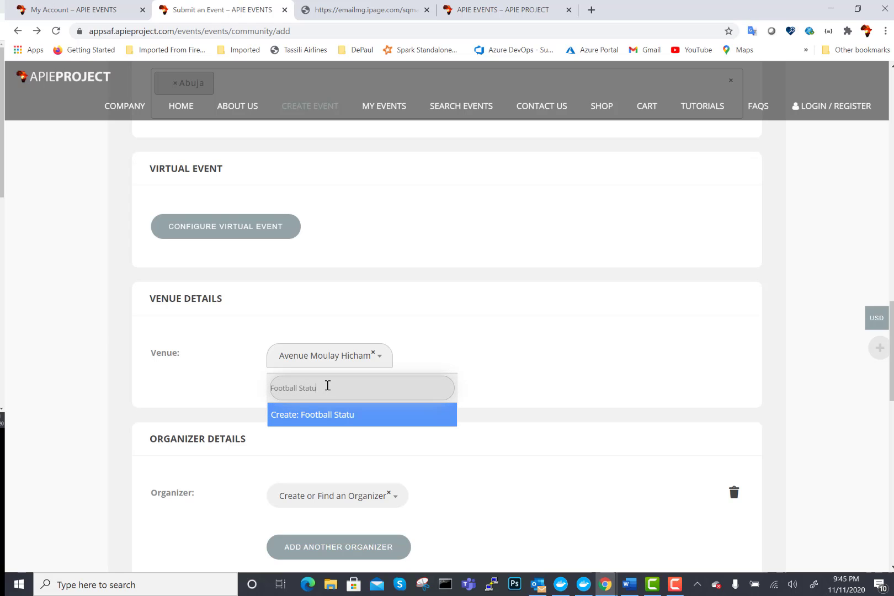
{"action": "key", "text": "BackSpace"}
{"action": "key", "text": "BackSpace"}
{"action": "type", "text": "dium"}
{"action": "left_click", "coordinate": [330, 421]}
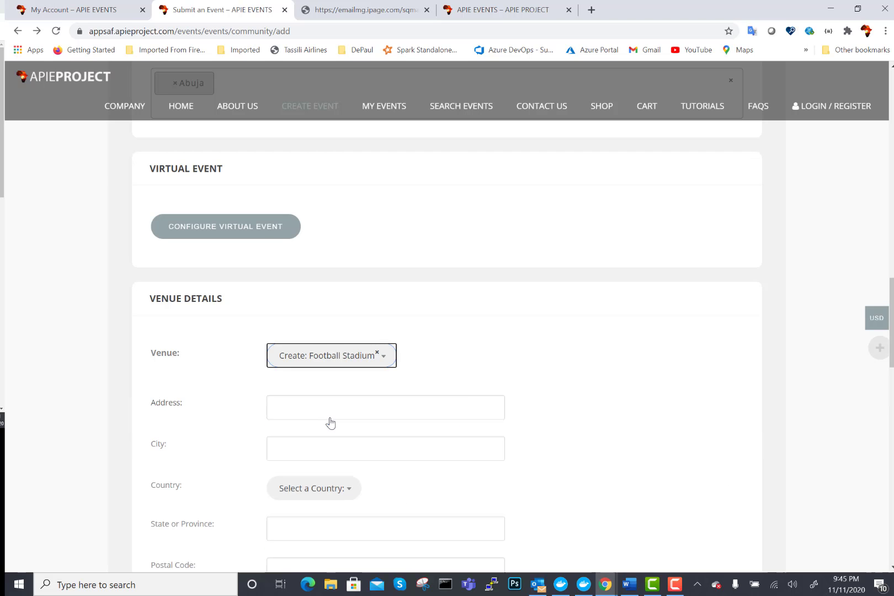
{"action": "mouse_move", "coordinate": [893, 337]}
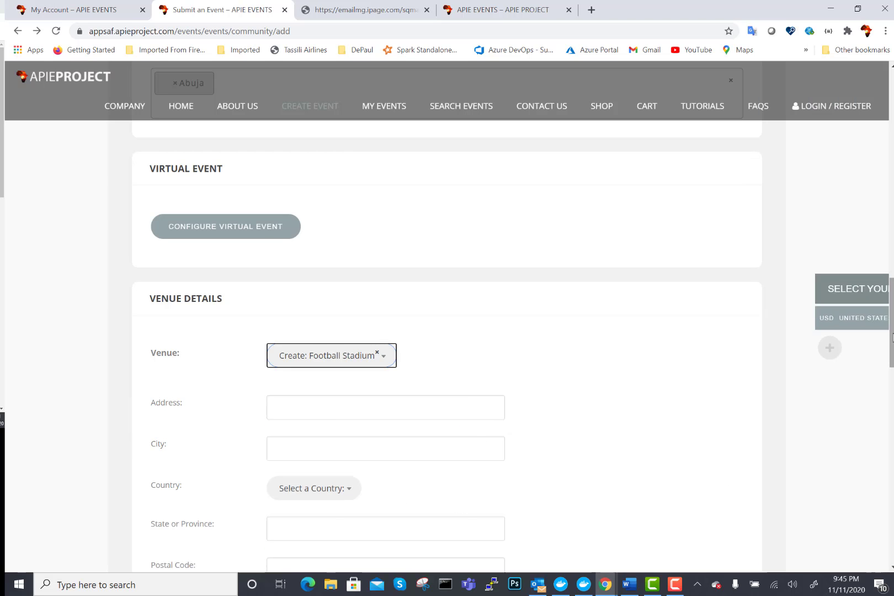
{"action": "left_click_drag", "start_coordinate": [893, 338], "coordinate": [893, 367]}
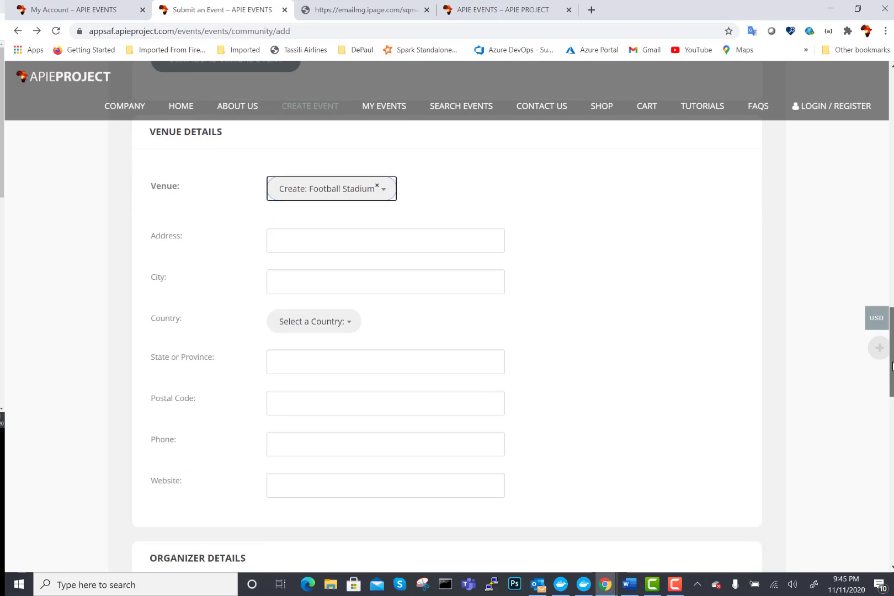
- Autofill the Football Stadium address from the saved Olembe entry: Olembe, Yaounde, Cameroon, with phone
{"action": "left_click", "coordinate": [389, 235]}
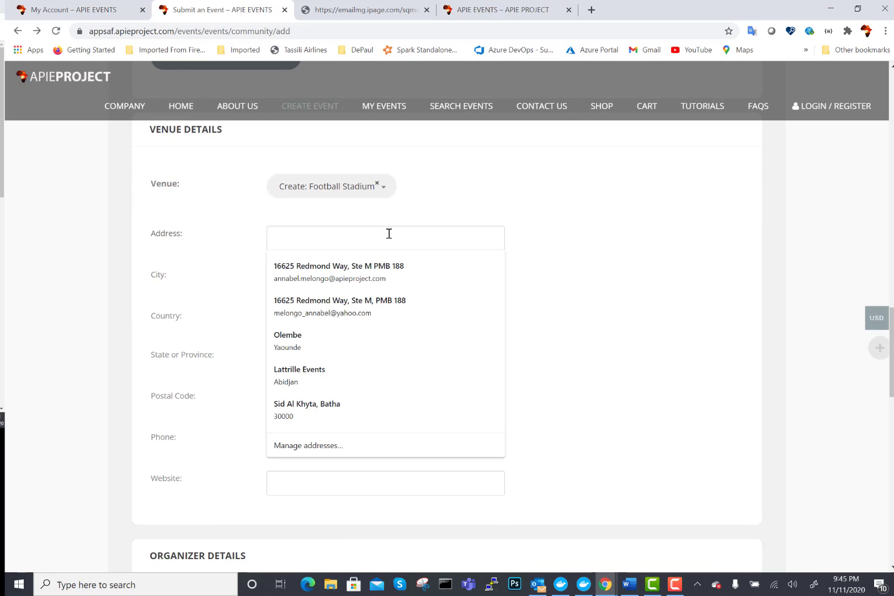
{"action": "left_click", "coordinate": [303, 346]}
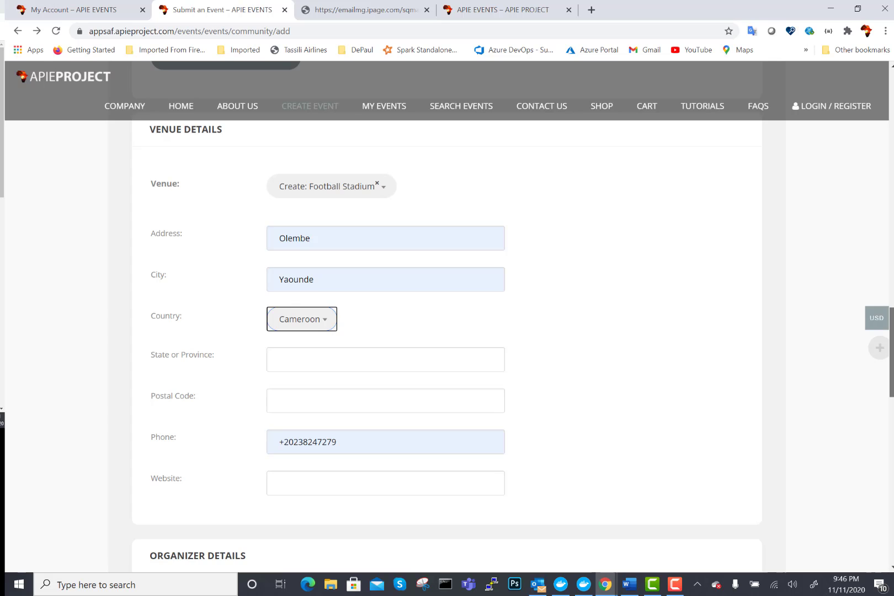
{"action": "scroll", "coordinate": [891, 353], "scroll_direction": "down", "scroll_amount": 6}
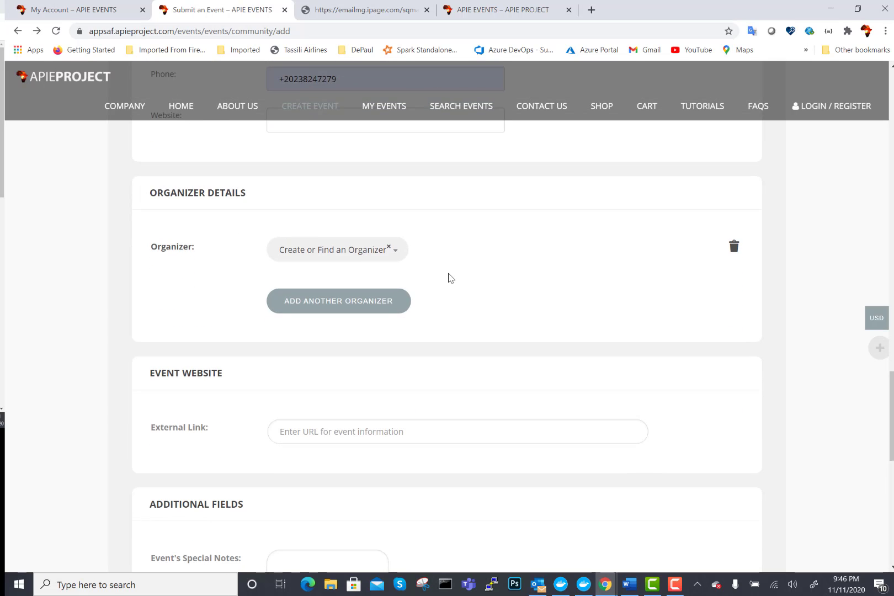
- Create a new organizer by entering the organizer's full name in the Organizer search
{"action": "left_click", "coordinate": [343, 252]}
{"action": "left_click", "coordinate": [328, 280]}
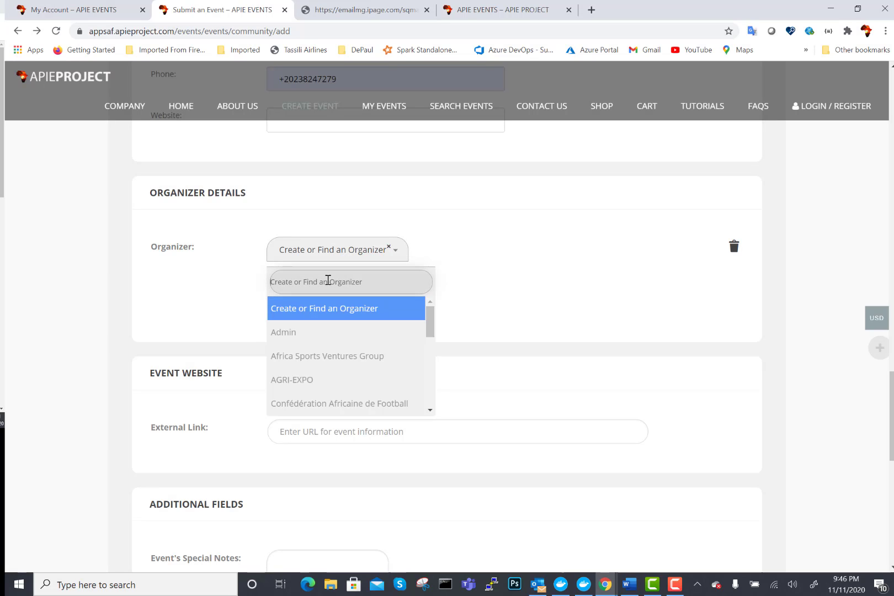
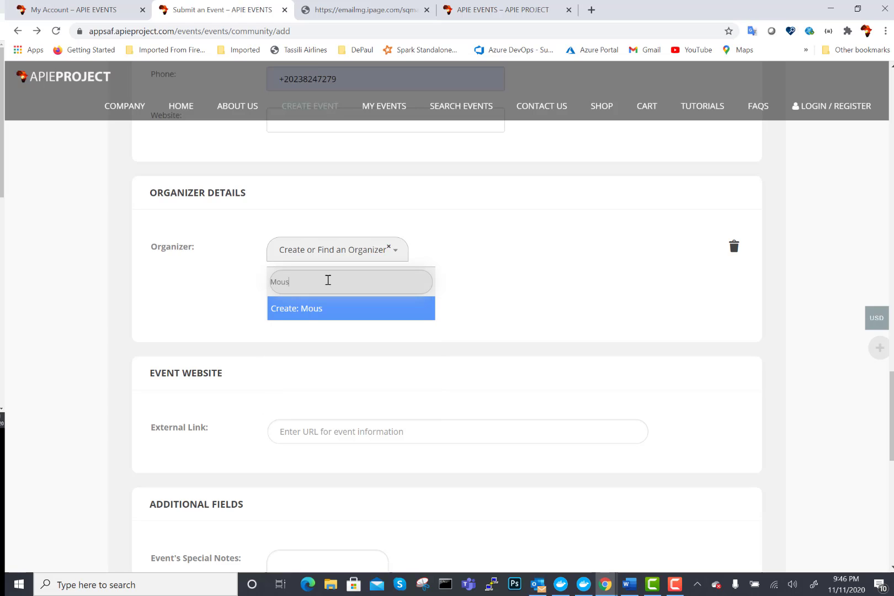
{"action": "left_click", "coordinate": [325, 314]}
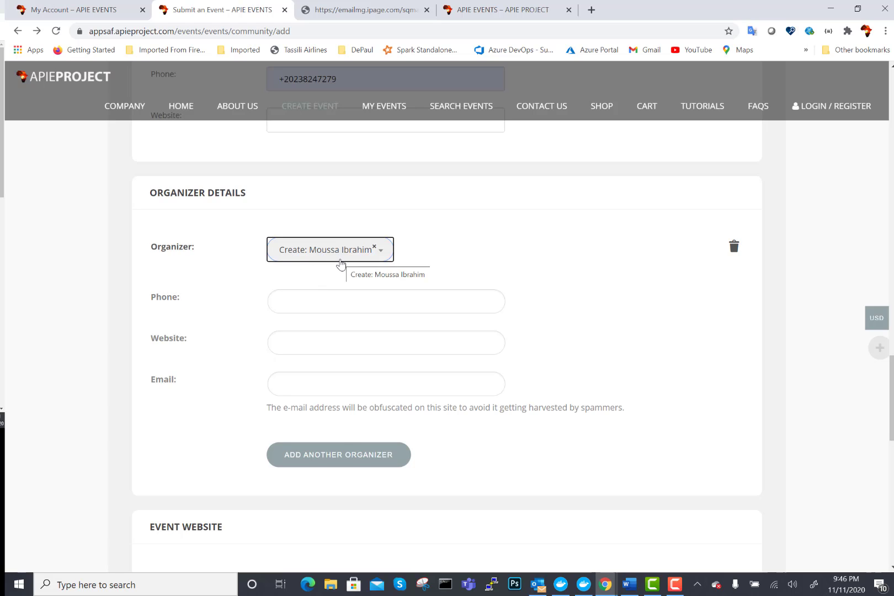
- Autofill the organizer's phone and e-mail, changing the e-mail domain to apieproject.com
{"action": "left_click", "coordinate": [299, 300]}
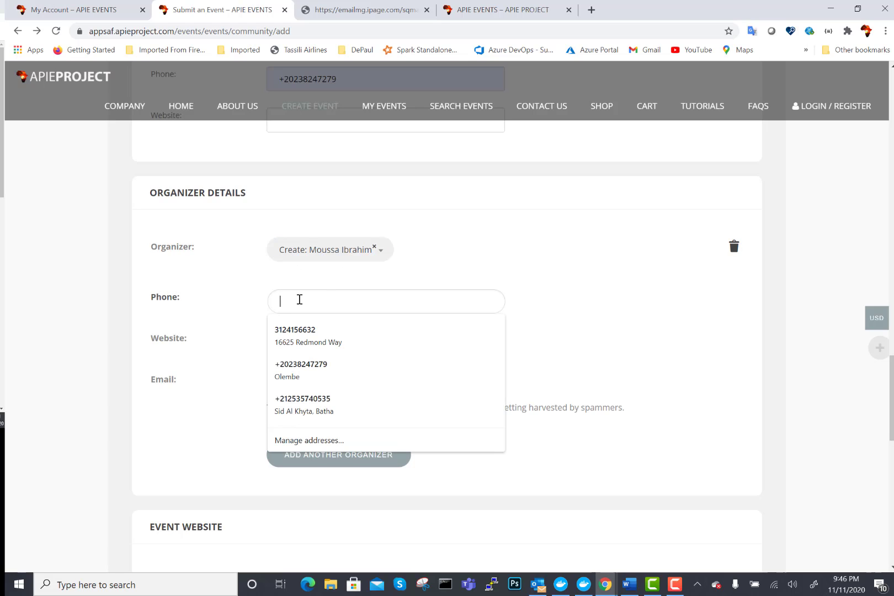
{"action": "left_click", "coordinate": [292, 369]}
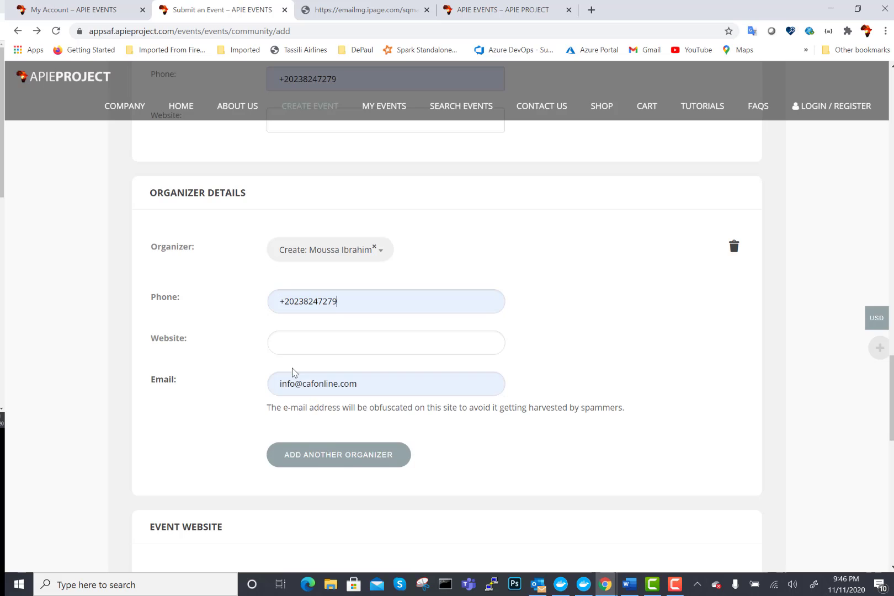
{"action": "left_click", "coordinate": [302, 335]}
{"action": "left_click", "coordinate": [233, 347]}
{"action": "left_click_drag", "start_coordinate": [302, 383], "coordinate": [387, 385]}
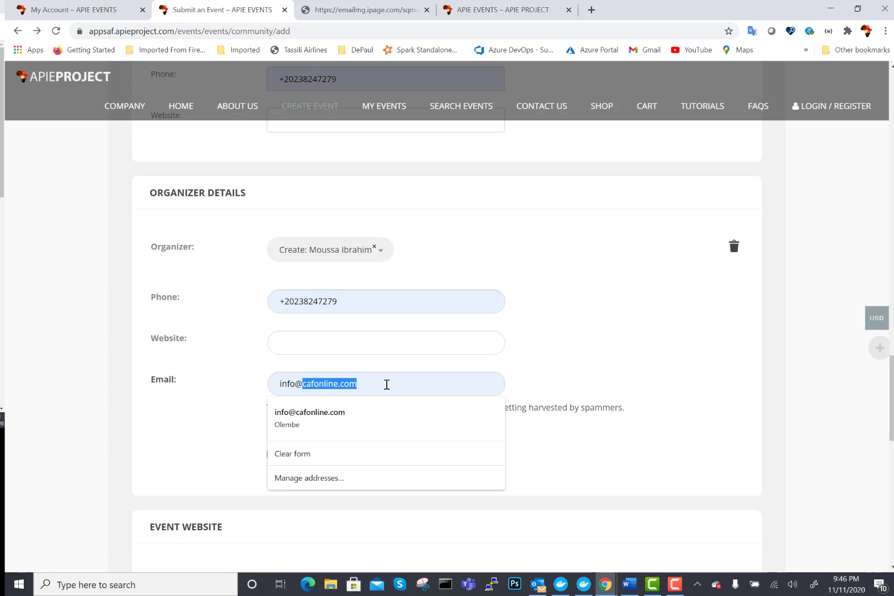
{"action": "type", "text": "apieproje"}
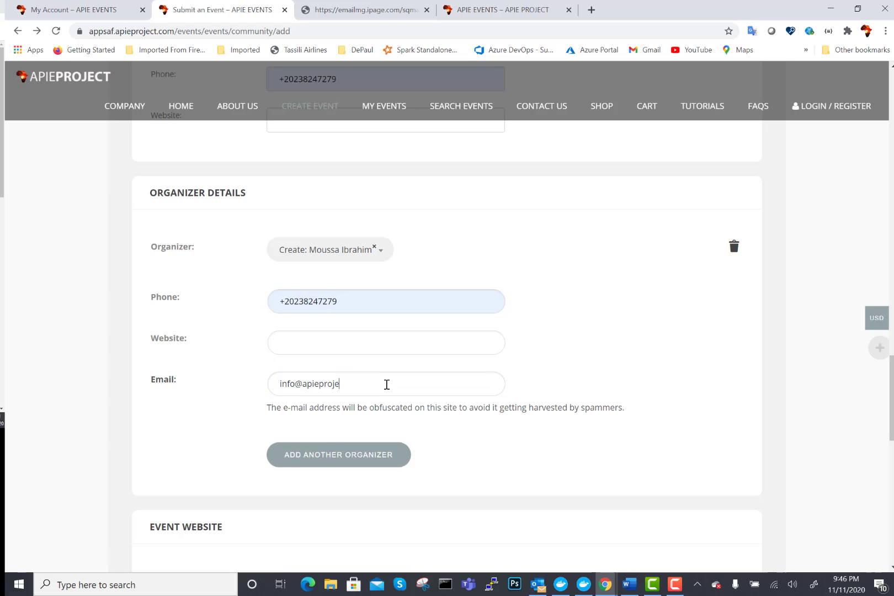
{"action": "type", "text": "ct.com"}
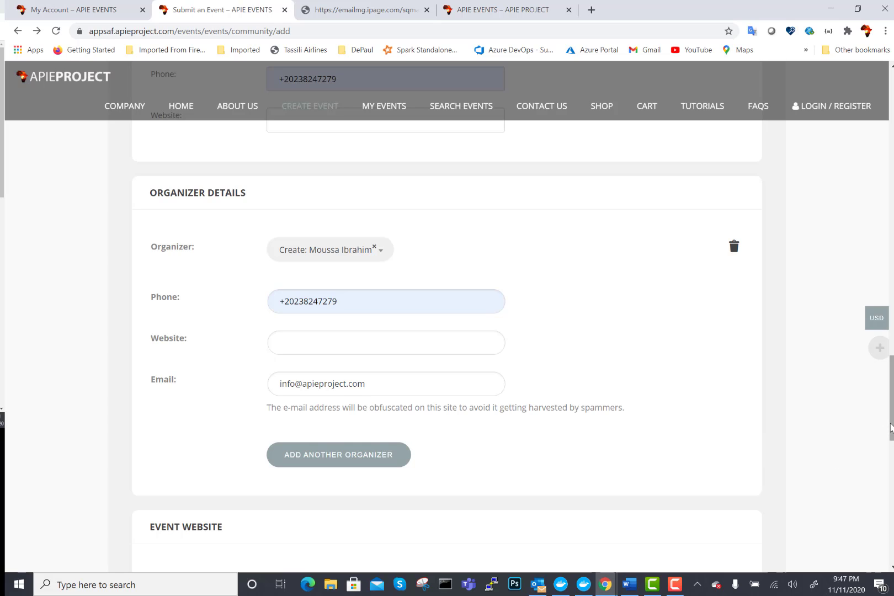
- Set the External Link to the suggested Facebook Timkat festival event URL
{"action": "left_click_drag", "start_coordinate": [892, 428], "coordinate": [893, 483]}
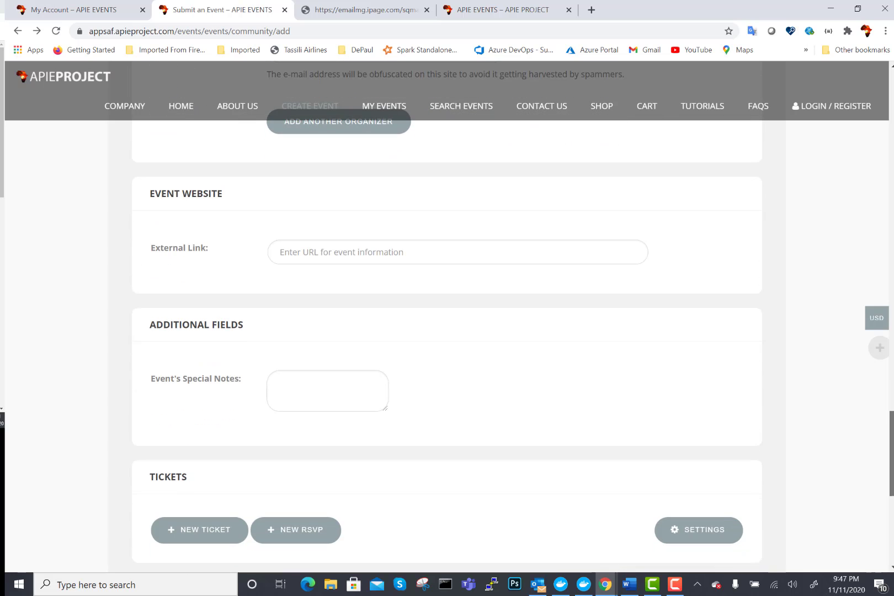
{"action": "left_click", "coordinate": [323, 252]}
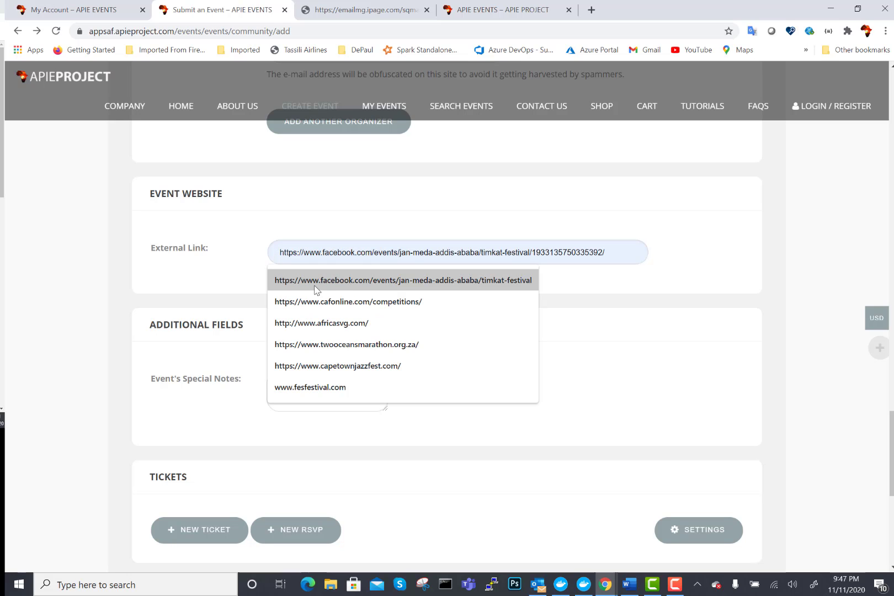
{"action": "left_click", "coordinate": [315, 289]}
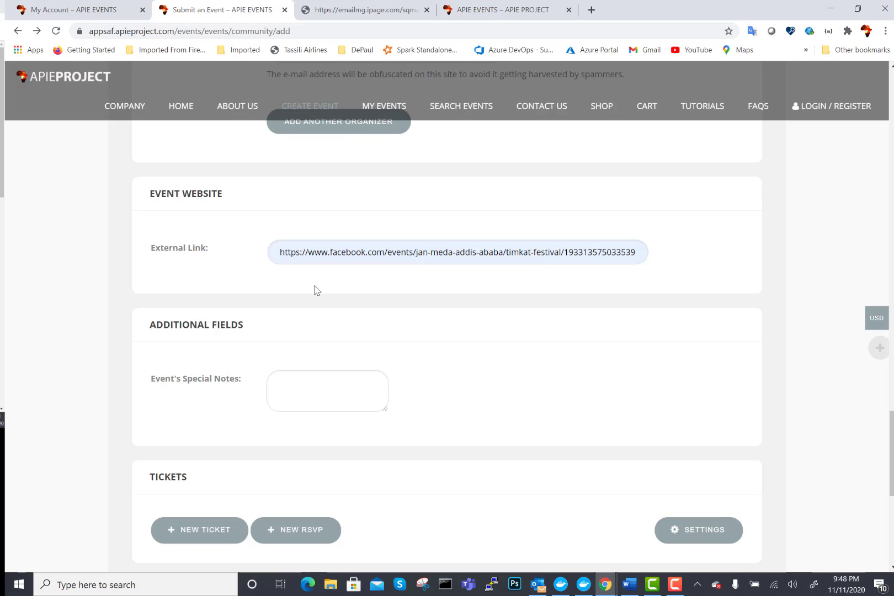
{"action": "left_click", "coordinate": [335, 392]}
- Write three special notes: 'Come in professional attire', 'Lunch will be served', 'We refund tickets two days prior to event'
{"action": "type", "text": "Comm"}
{"action": "key", "text": "BackSpace"}
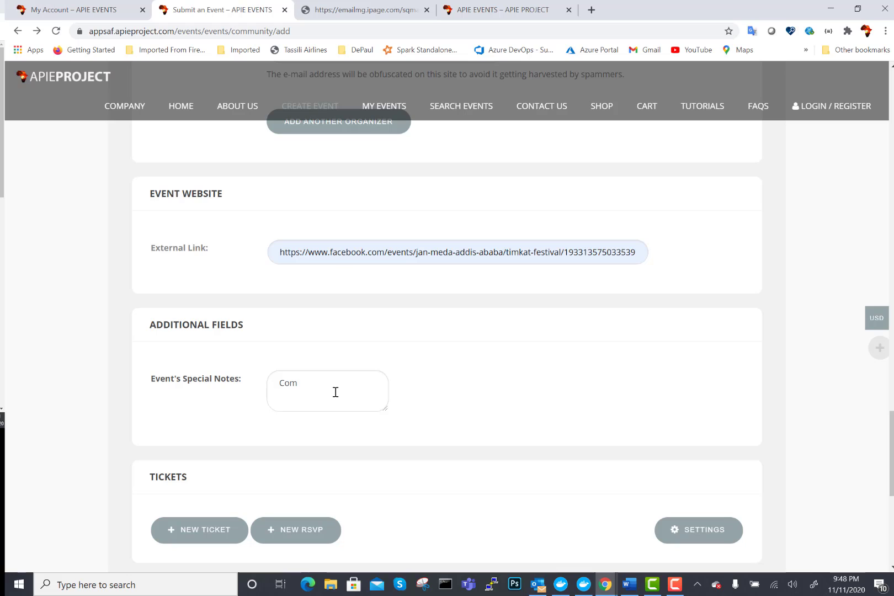
{"action": "type", "text": "e in profe"}
{"action": "left_click_drag", "start_coordinate": [385, 408], "coordinate": [635, 444]}
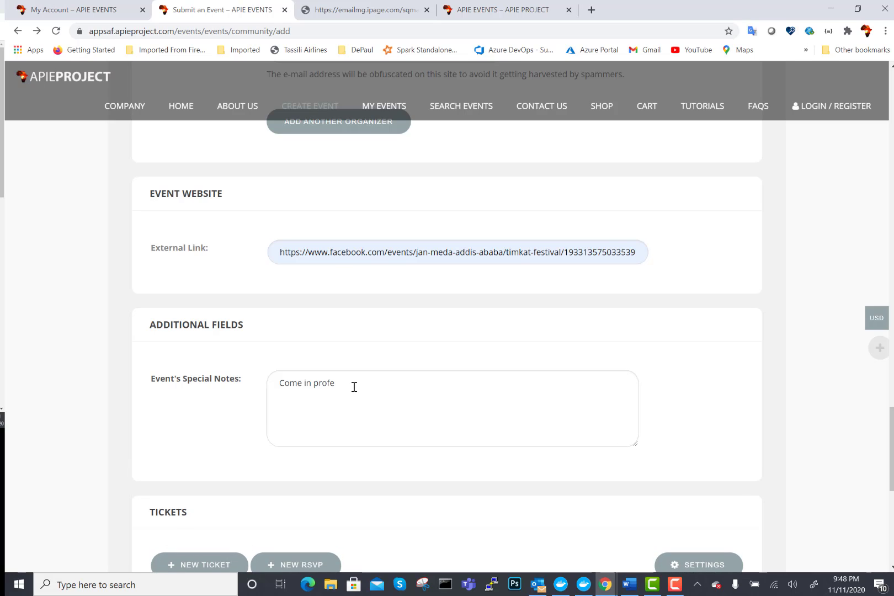
{"action": "type", "text": "ssional attire"}
{"action": "key", "text": "Return"}
{"action": "type", "text": "Lunch b"}
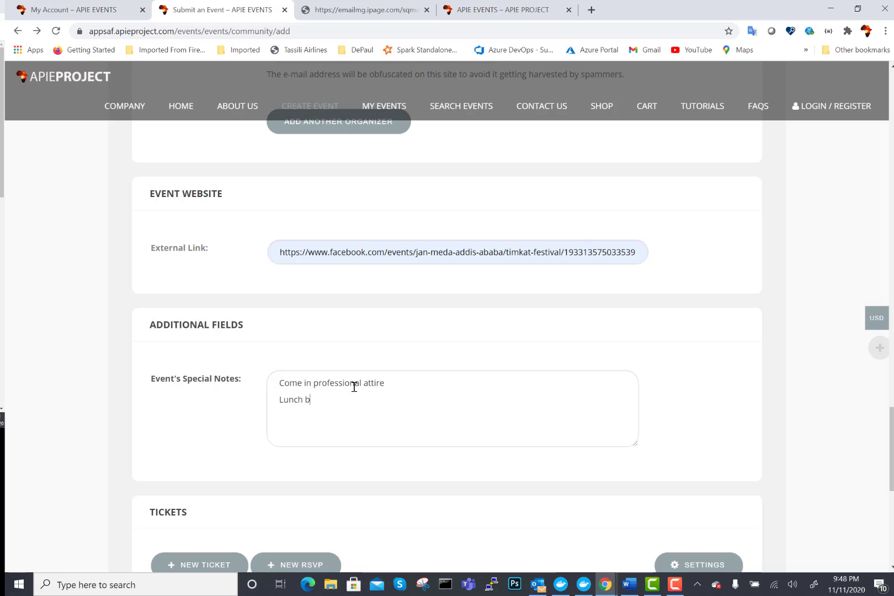
{"action": "key", "text": "BackSpace"}
{"action": "type", "text": "will be served"}
{"action": "key", "text": "Return"}
{"action": "type", "text": "We refo"}
{"action": "key", "text": "BackSpace"}
{"action": "type", "text": "und ticket"}
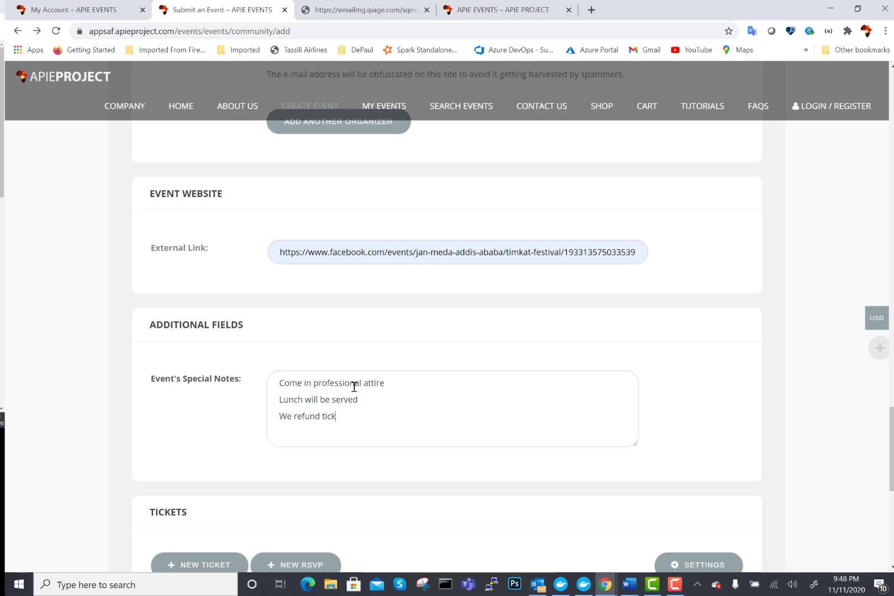
{"action": "type", "text": "s two days prior to event"}
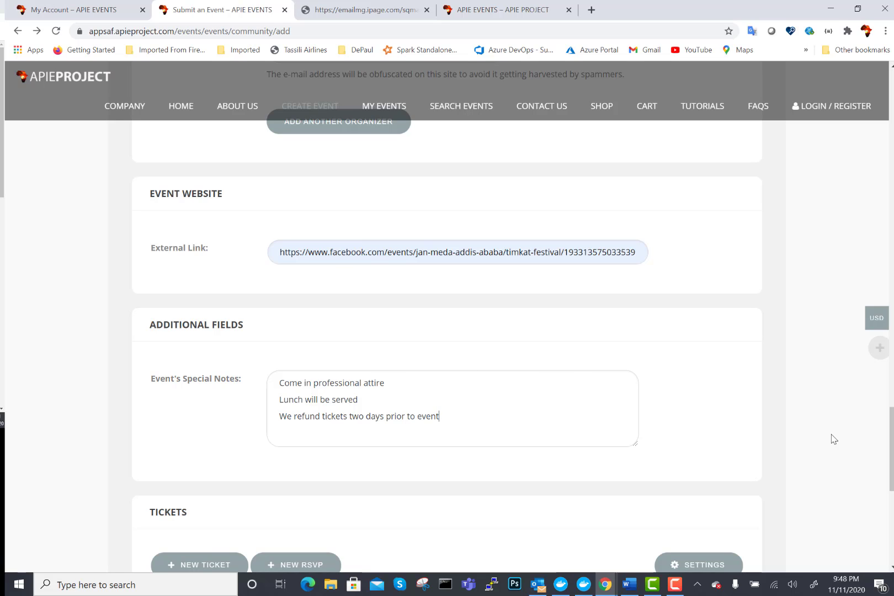
{"action": "scroll", "coordinate": [892, 447], "scroll_direction": "down", "scroll_amount": 3}
- Add a new RSVP ticket in the Tickets section
{"action": "mouse_move", "coordinate": [892, 474]}
{"action": "left_mouse_down"}
{"action": "mouse_move", "coordinate": [892, 486]}
{"action": "mouse_move", "coordinate": [892, 424]}
{"action": "mouse_move", "coordinate": [892, 503]}
{"action": "mouse_move", "coordinate": [892, 484]}
{"action": "left_mouse_up"}
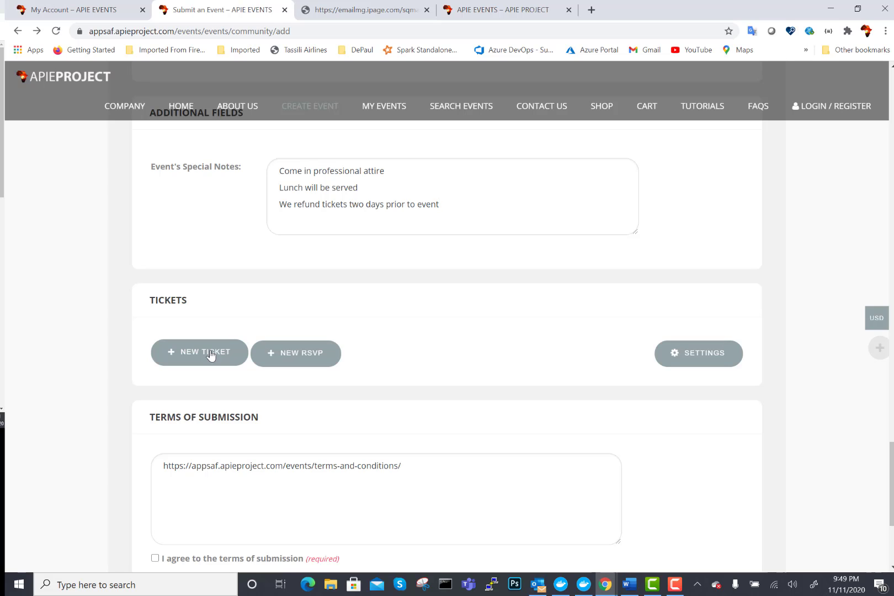
{"action": "left_click", "coordinate": [304, 353]}
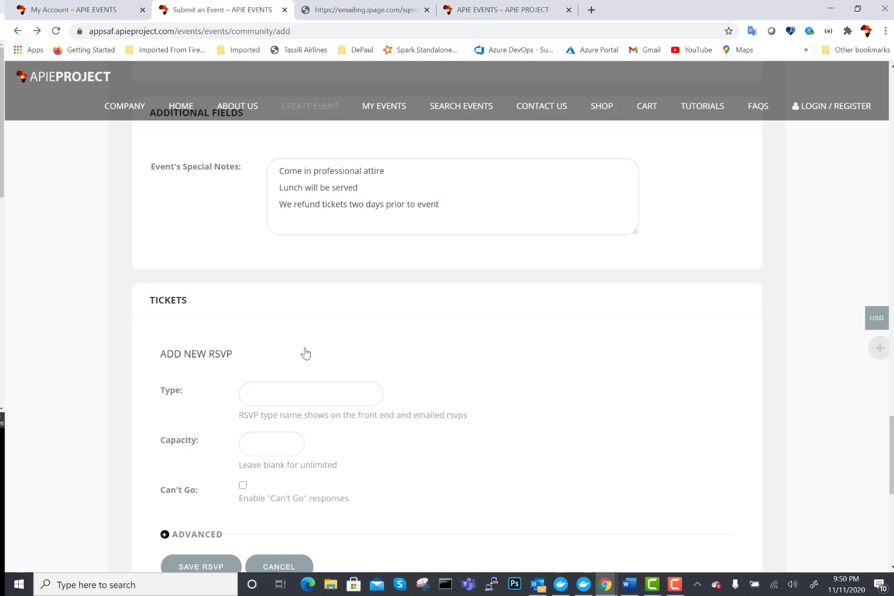
- Give the new RSVP the type name Testing Events and a capacity of 10
{"action": "left_click", "coordinate": [282, 392]}
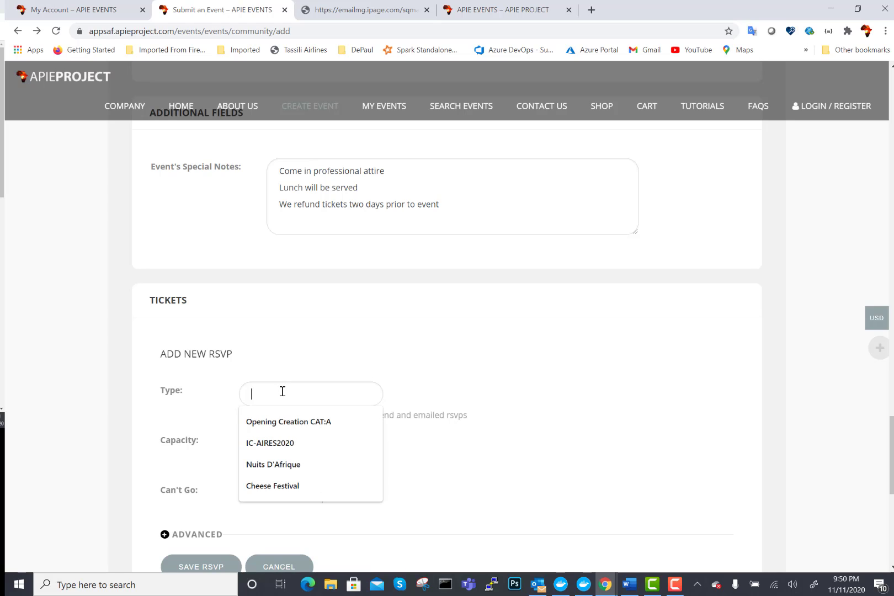
{"action": "type", "text": "Test"}
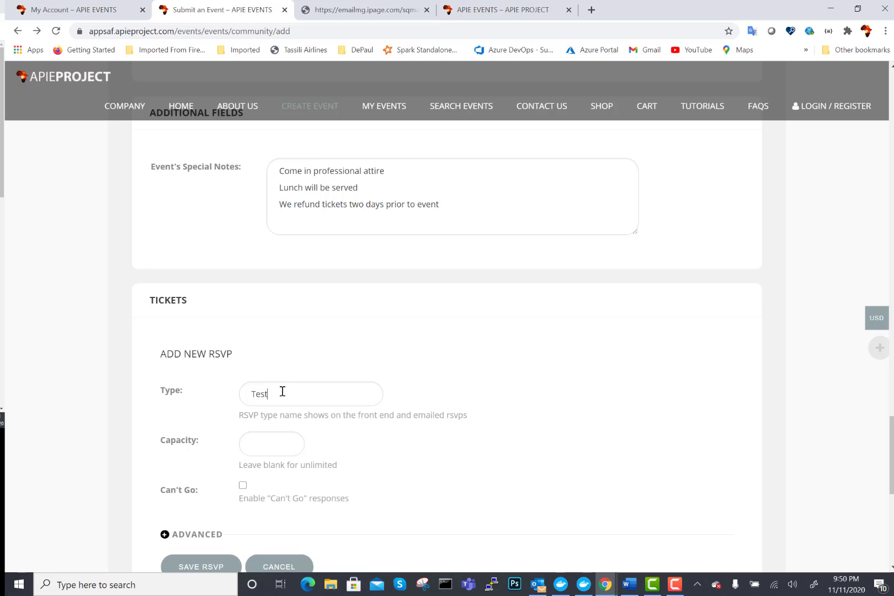
{"action": "type", "text": "ing 1Events"}
{"action": "left_click", "coordinate": [282, 447]}
{"action": "type", "text": "10"}
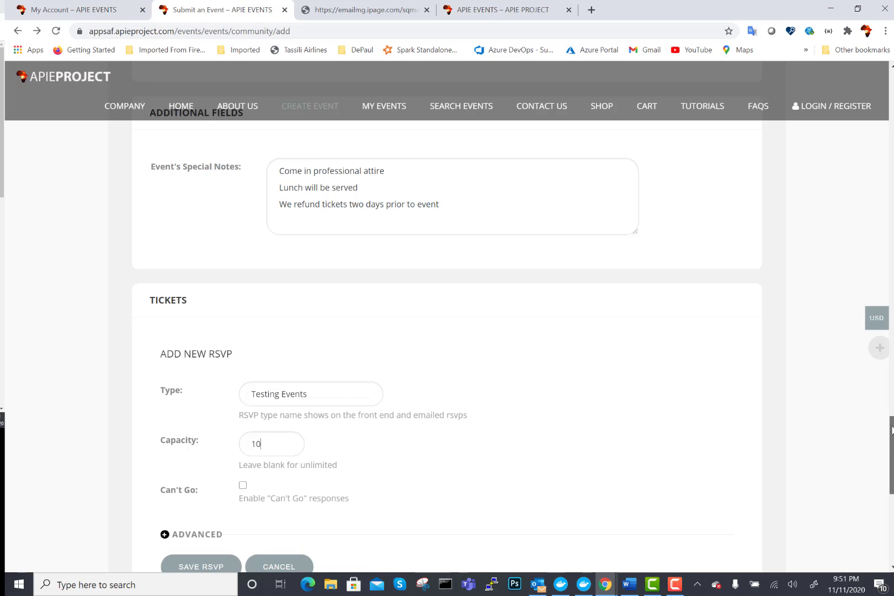
{"action": "left_click_drag", "start_coordinate": [892, 431], "coordinate": [892, 450]}
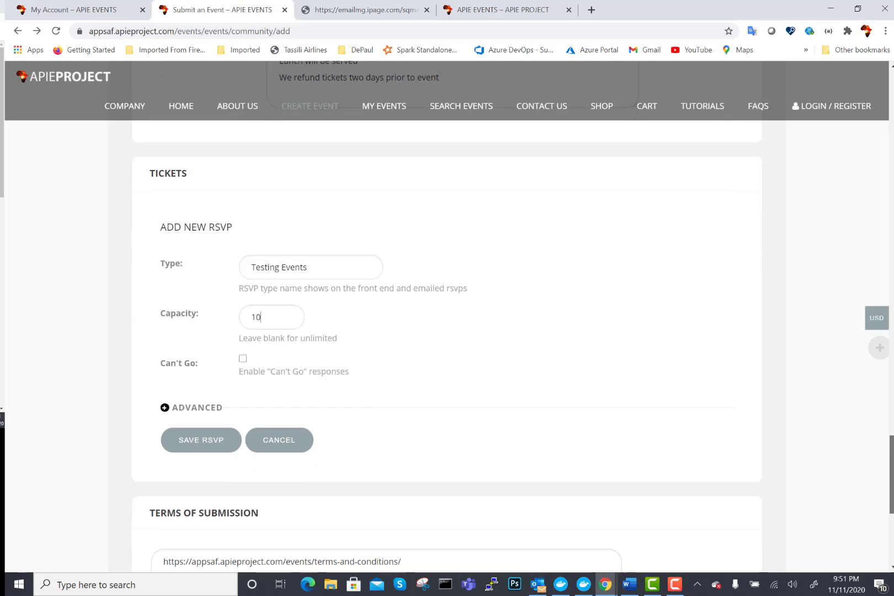
- Add the advanced RSVP description 'This is the RSVP ticket part of this event'
{"action": "left_click", "coordinate": [165, 408]}
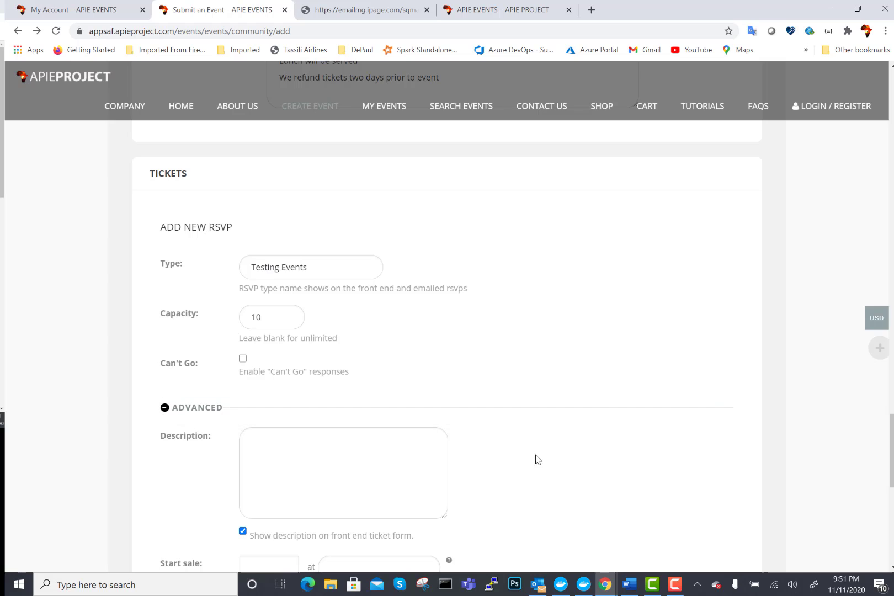
{"action": "left_click", "coordinate": [369, 454]}
{"action": "type", "text": "This is the rS"}
{"action": "key", "text": "BackSpace"}
{"action": "key", "text": "BackSpace"}
{"action": "type", "text": "RSVP ticket"}
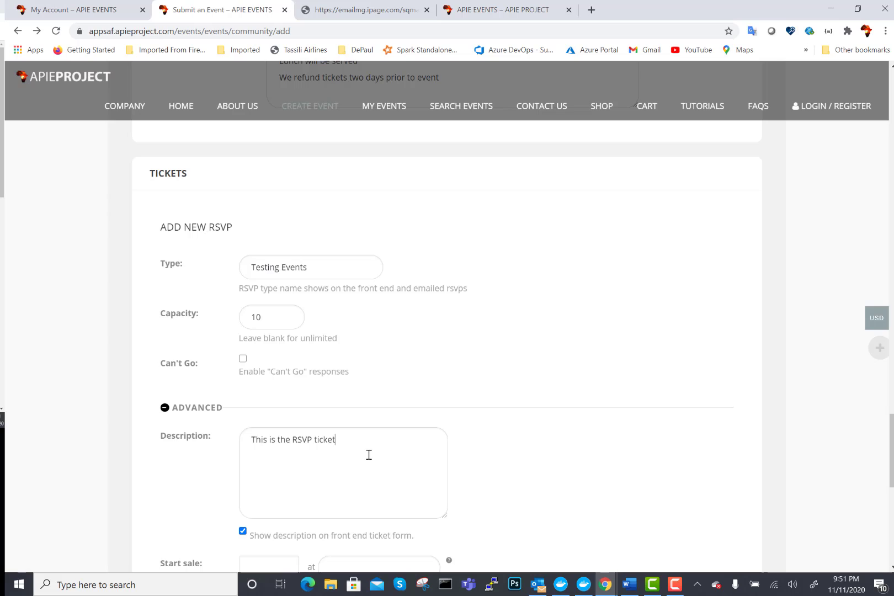
{"action": "type", "text": " part of this event"}
{"action": "scroll", "coordinate": [891, 439], "scroll_direction": "down", "scroll_amount": 2}
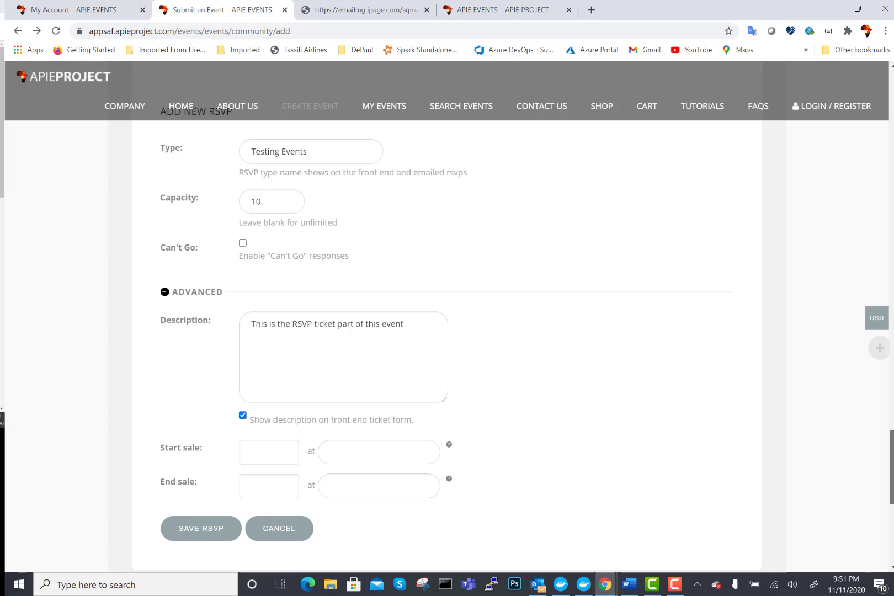
{"action": "left_click_drag", "start_coordinate": [892, 455], "coordinate": [892, 457]}
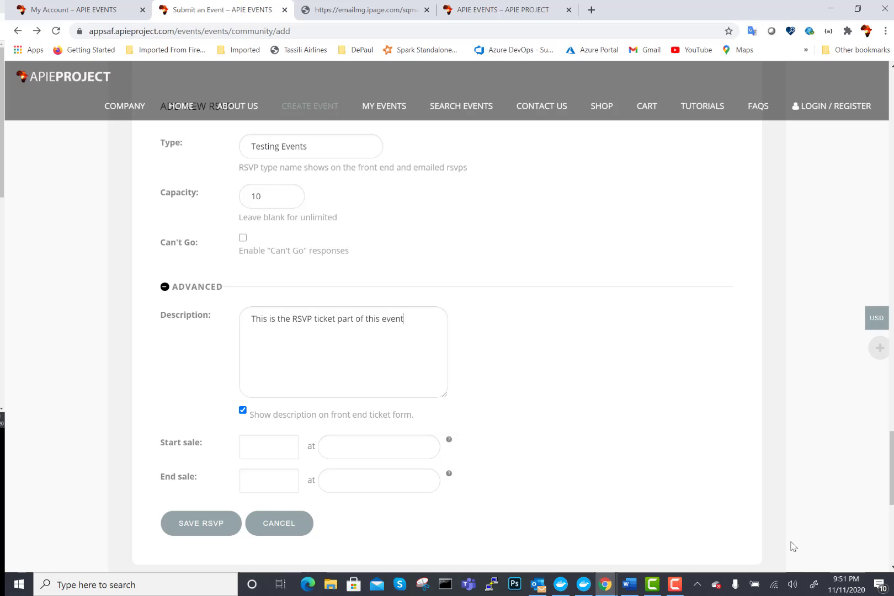
{"action": "scroll", "coordinate": [892, 448], "scroll_direction": "up", "scroll_amount": 3}
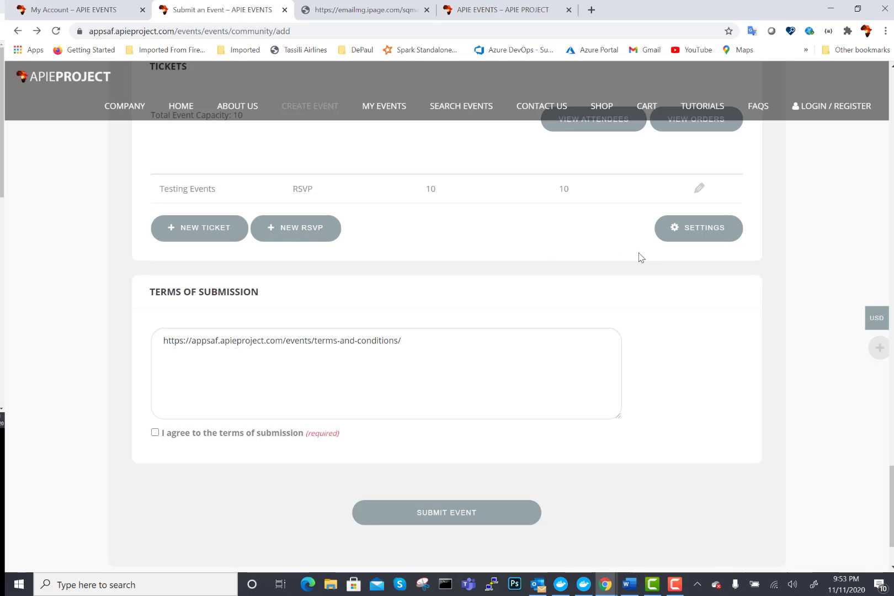
- Change the ticket settings' shared capacity from 0 to 300, for a total of 310
{"action": "left_click", "coordinate": [695, 232]}
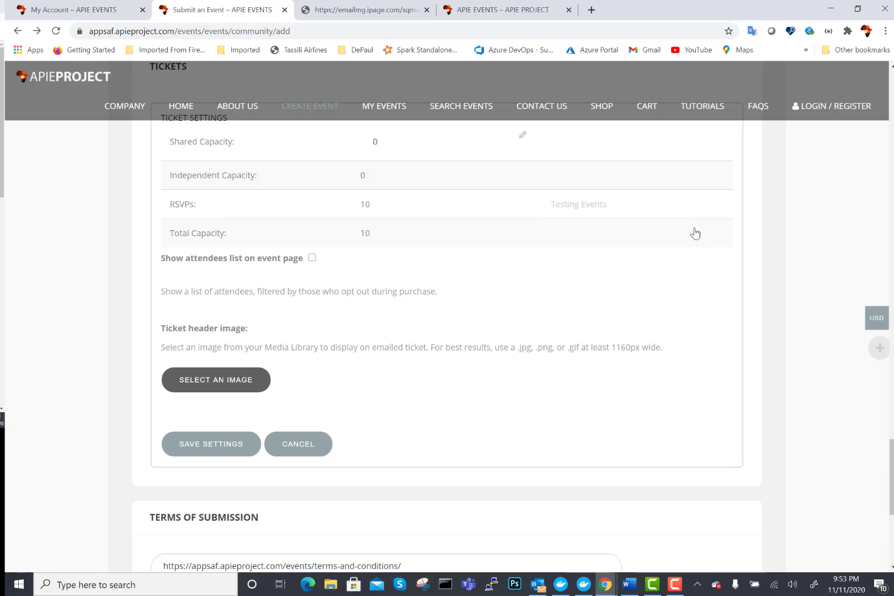
{"action": "mouse_move", "coordinate": [892, 475]}
{"action": "left_mouse_down"}
{"action": "mouse_move", "coordinate": [892, 431]}
{"action": "mouse_move", "coordinate": [892, 478]}
{"action": "mouse_move", "coordinate": [892, 462]}
{"action": "left_mouse_up"}
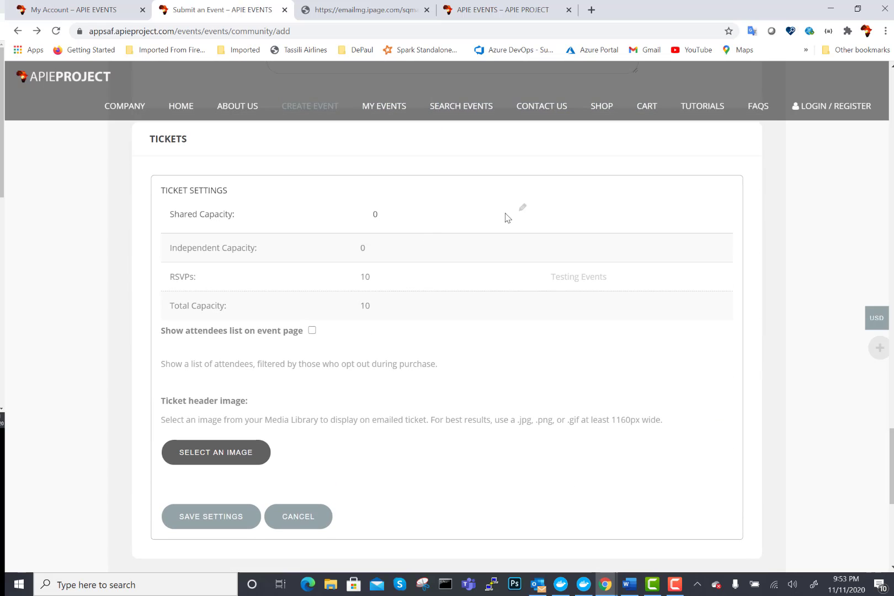
{"action": "left_click", "coordinate": [524, 210]}
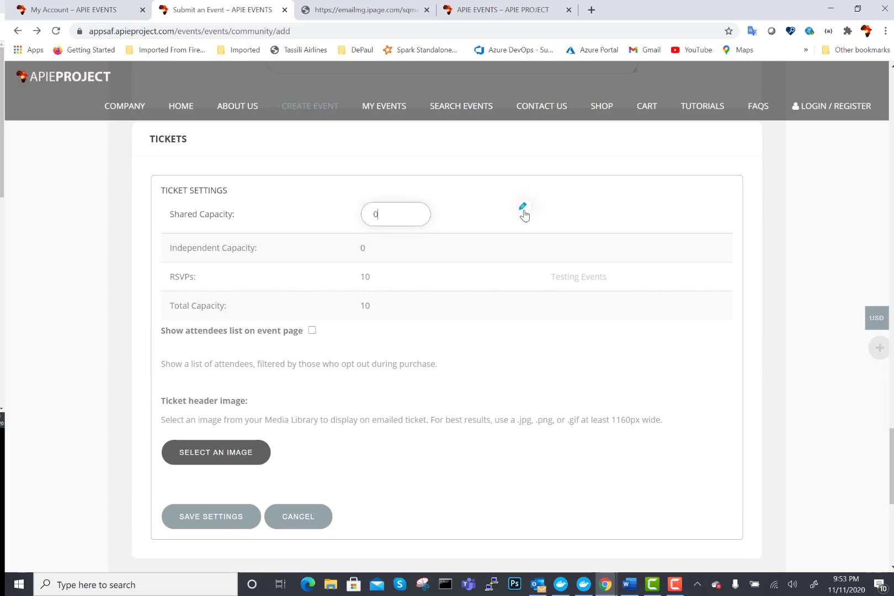
{"action": "double_click", "coordinate": [370, 213]}
{"action": "type", "text": "300"}
{"action": "left_click", "coordinate": [393, 251]}
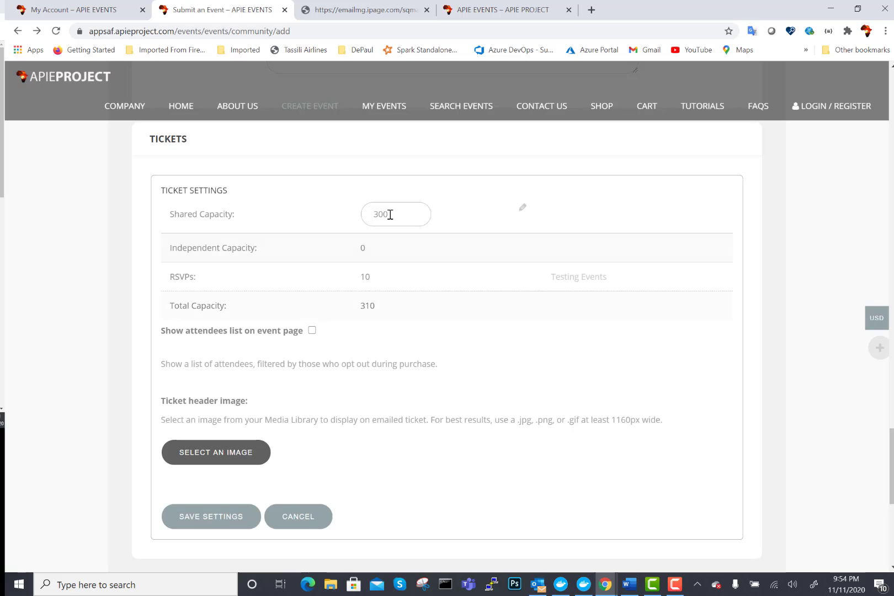
{"action": "left_click_drag", "start_coordinate": [375, 214], "coordinate": [403, 213]}
{"action": "left_click_drag", "start_coordinate": [358, 279], "coordinate": [375, 281]}
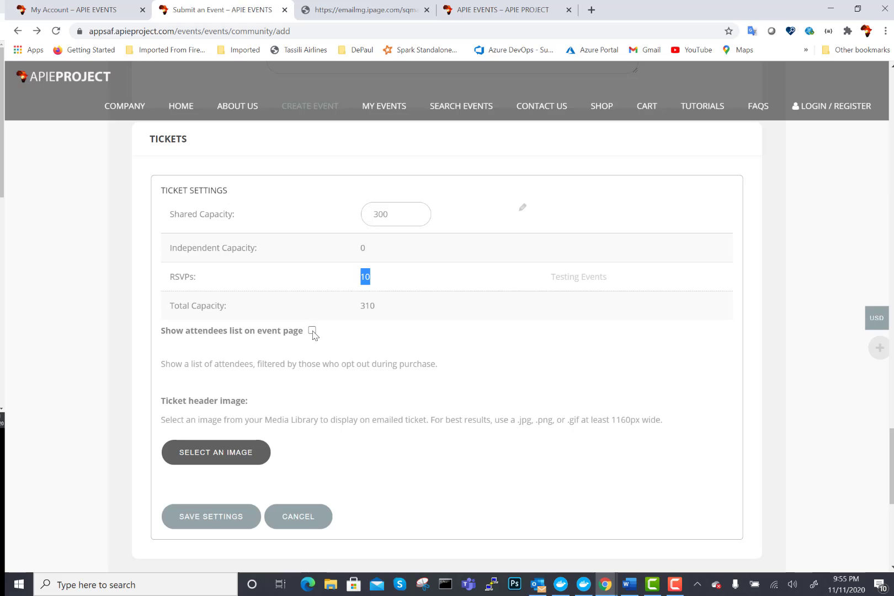
- Upload CAN-2019-coupe-afrique-nations-cameroun.jpg from the Desktop and set it as the ticket header image
{"action": "left_click", "coordinate": [211, 459]}
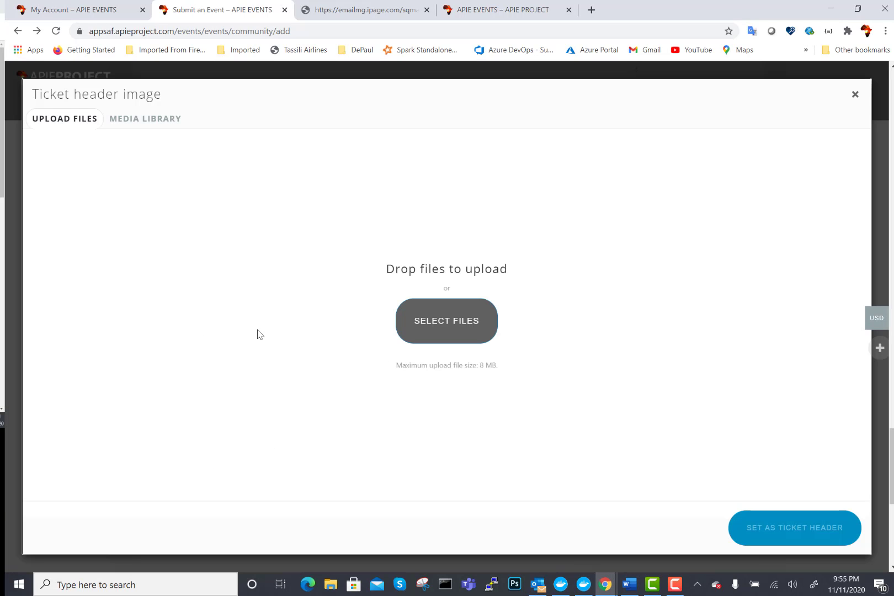
{"action": "left_click", "coordinate": [149, 122]}
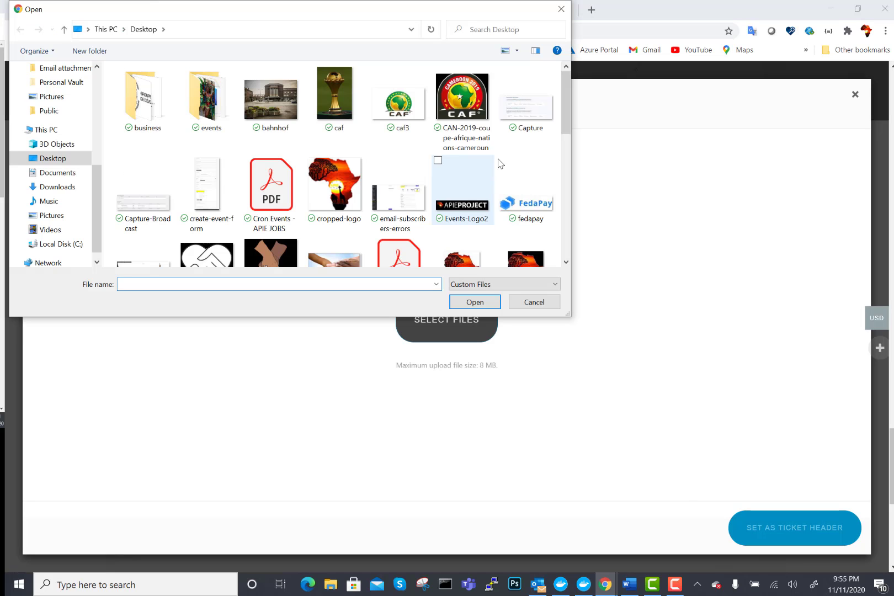
{"action": "left_click", "coordinate": [462, 97]}
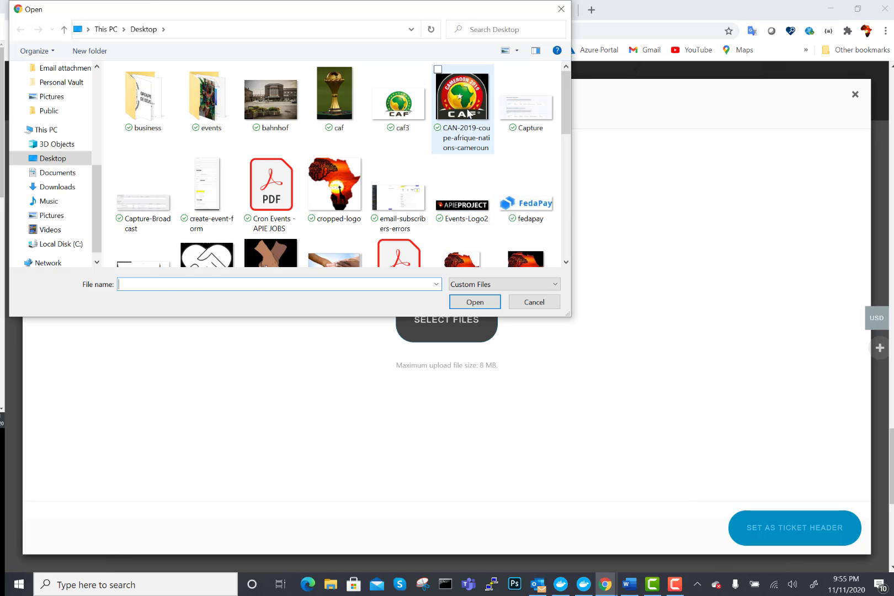
{"action": "left_click", "coordinate": [463, 303]}
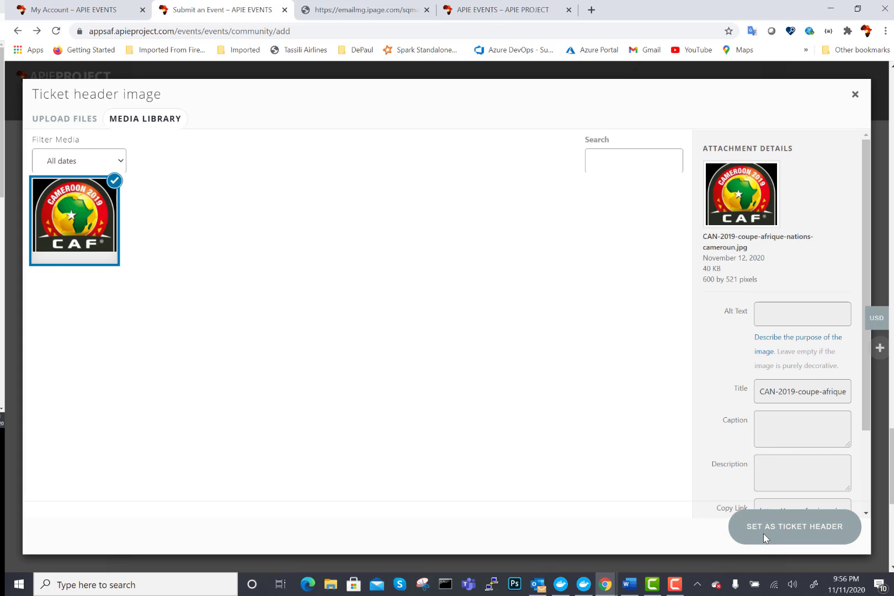
{"action": "left_click", "coordinate": [792, 526]}
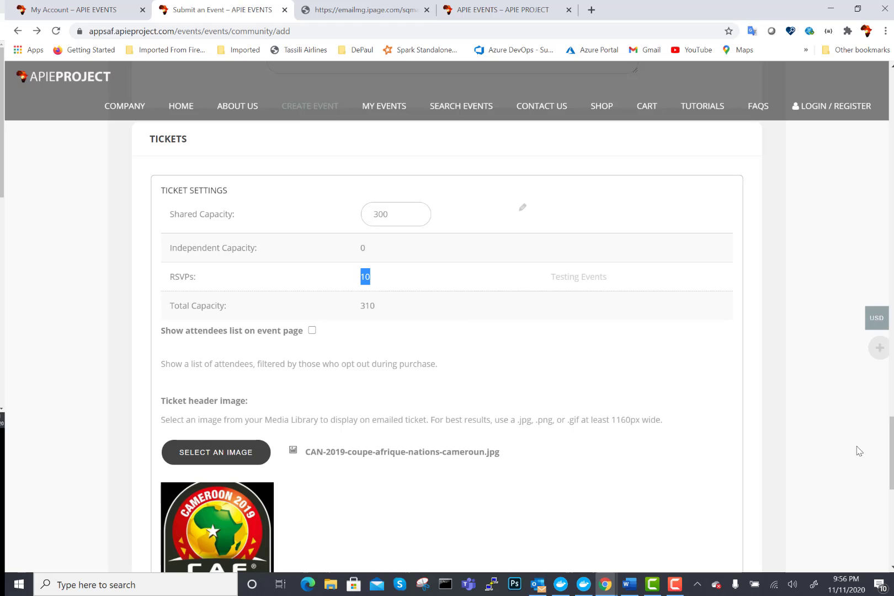
- Save the ticket settings and return to the Tickets list showing the Testing Events RSVP
{"action": "scroll", "coordinate": [447, 331], "scroll_direction": "down", "scroll_amount": 5}
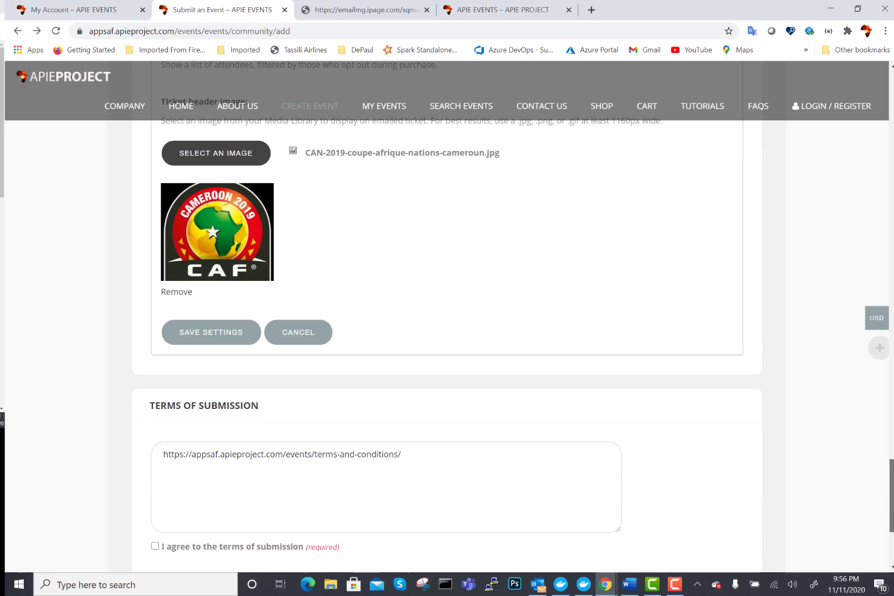
{"action": "scroll", "coordinate": [447, 331], "scroll_direction": "up", "scroll_amount": 10}
{"action": "scroll", "coordinate": [447, 331], "scroll_direction": "down", "scroll_amount": 10}
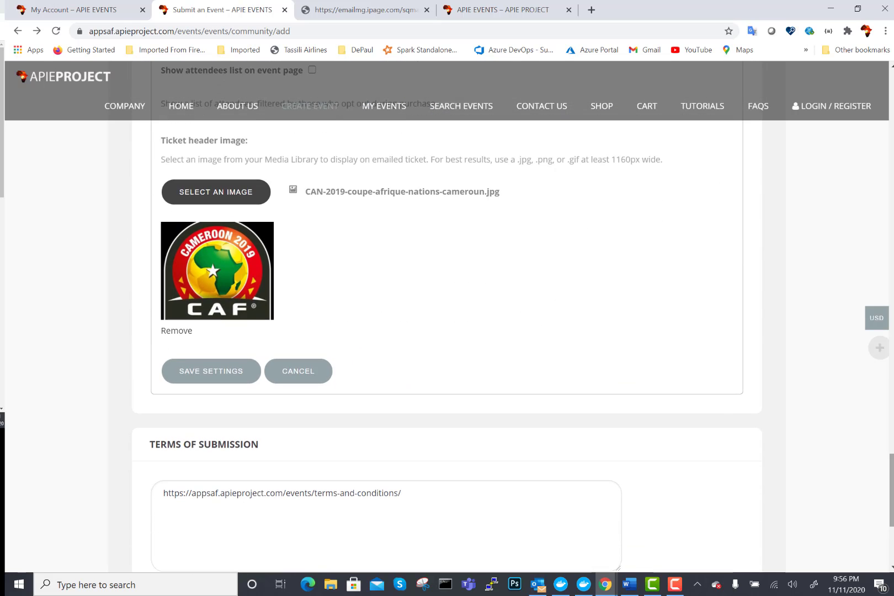
{"action": "left_click", "coordinate": [212, 371]}
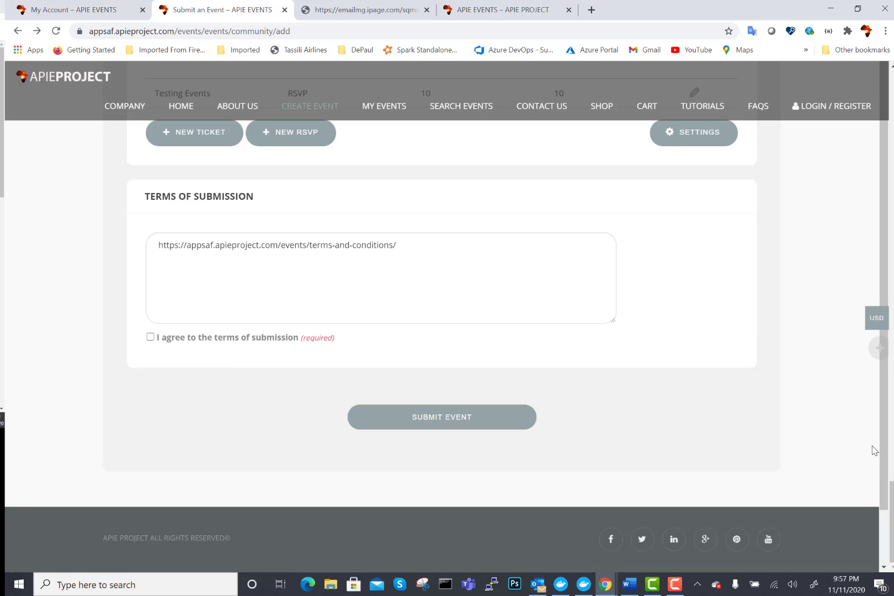
{"action": "left_click_drag", "start_coordinate": [891, 502], "coordinate": [863, 464]}
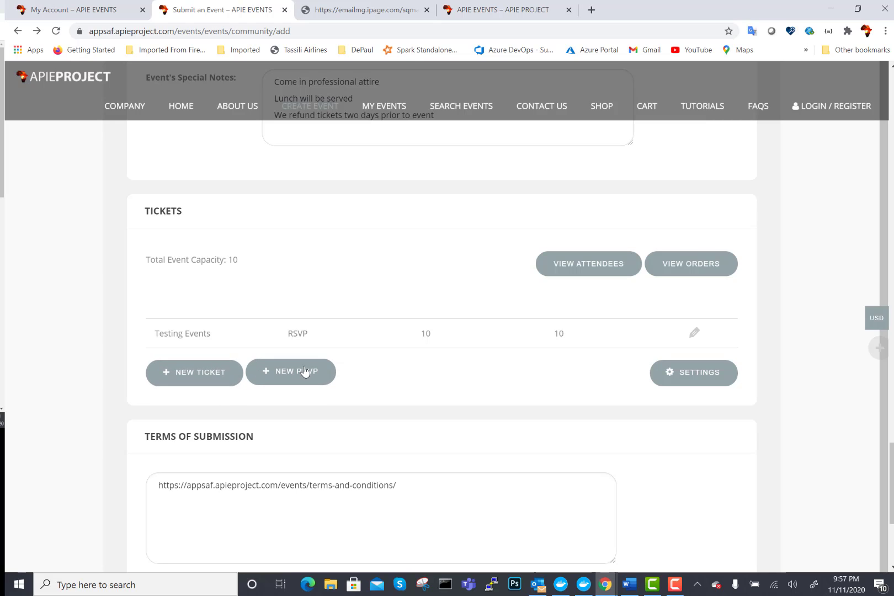
- Begin adding a new ticket from the event's Tickets section
{"action": "left_click", "coordinate": [191, 374]}
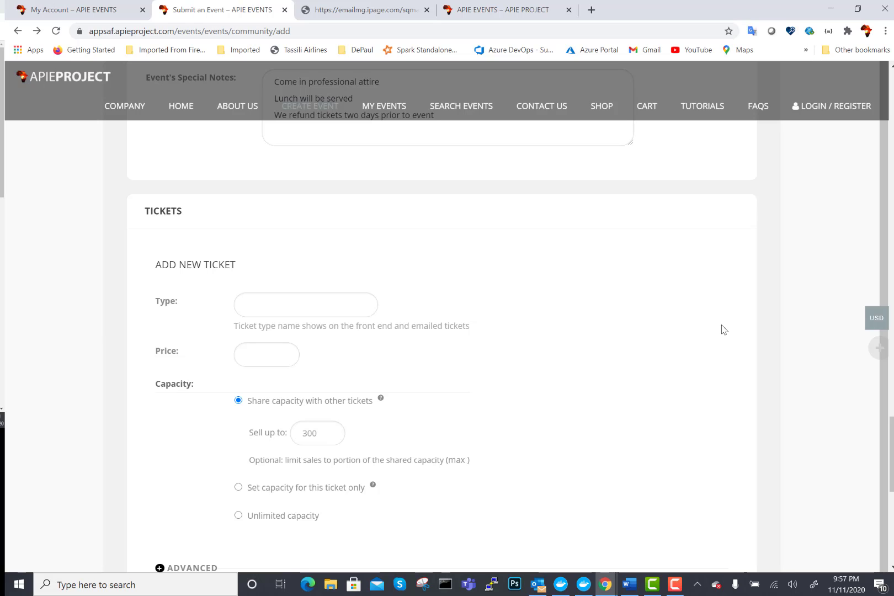
{"action": "mouse_move", "coordinate": [829, 298]}
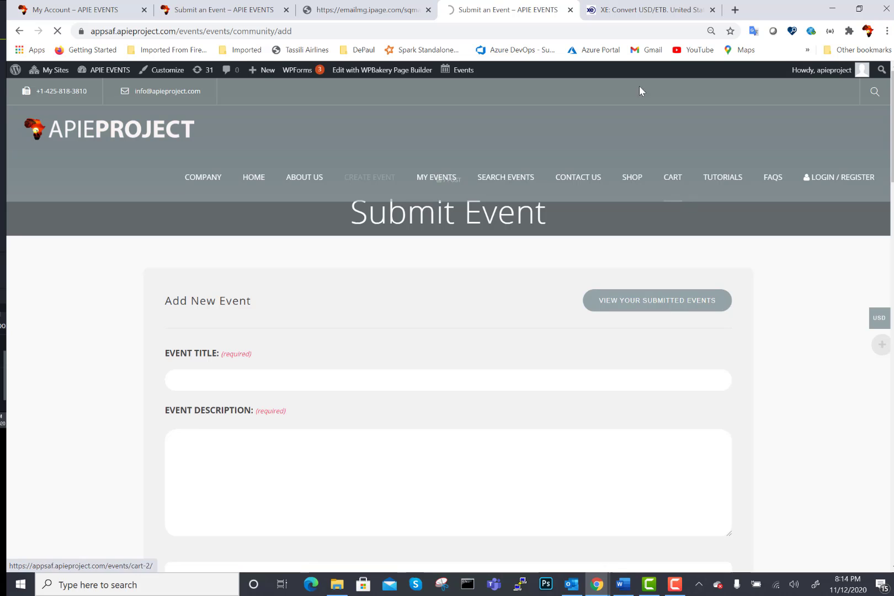
- Convert 500 ETB to US dollars in XE (13.1496 USD), then go back to the event form
{"action": "left_click", "coordinate": [629, 12]}
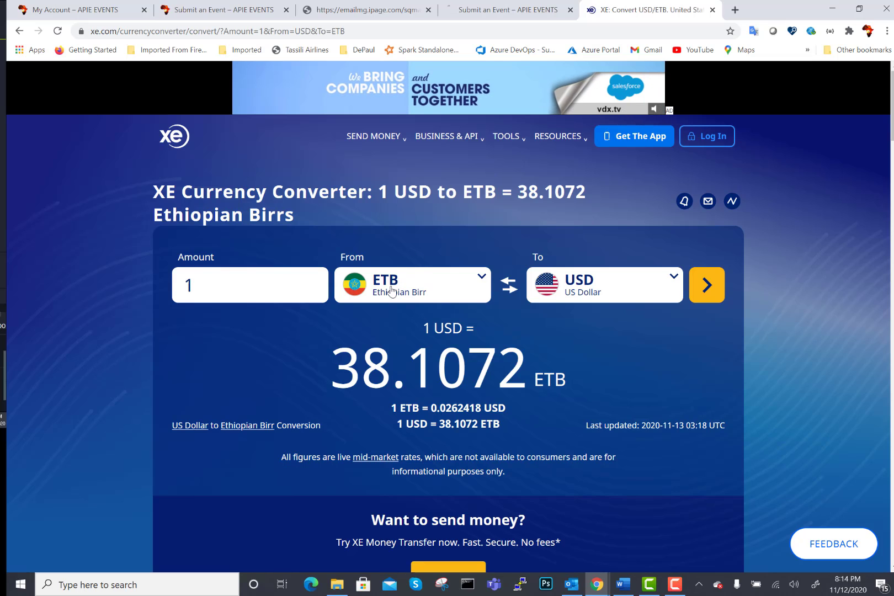
{"action": "left_click", "coordinate": [206, 285]}
{"action": "key", "text": "BackSpace"}
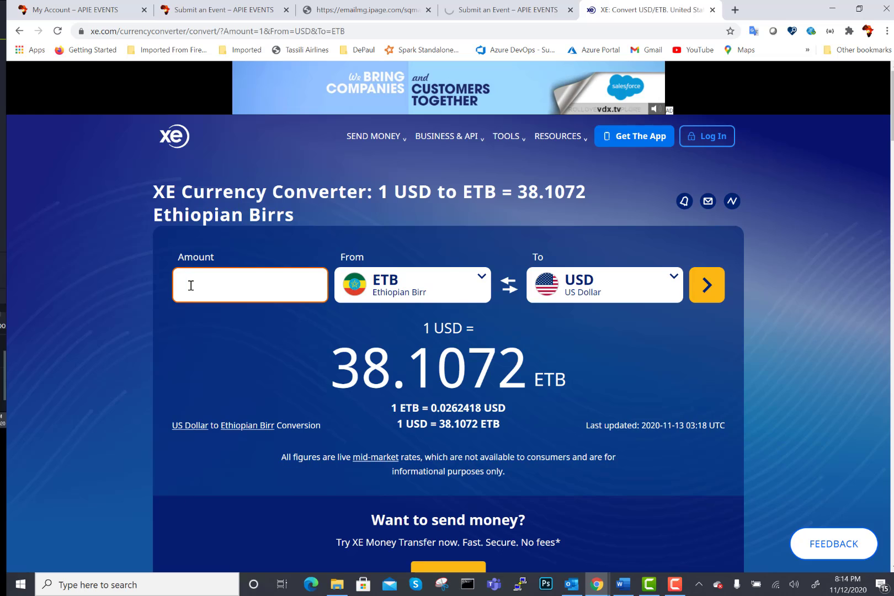
{"action": "type", "text": "500"}
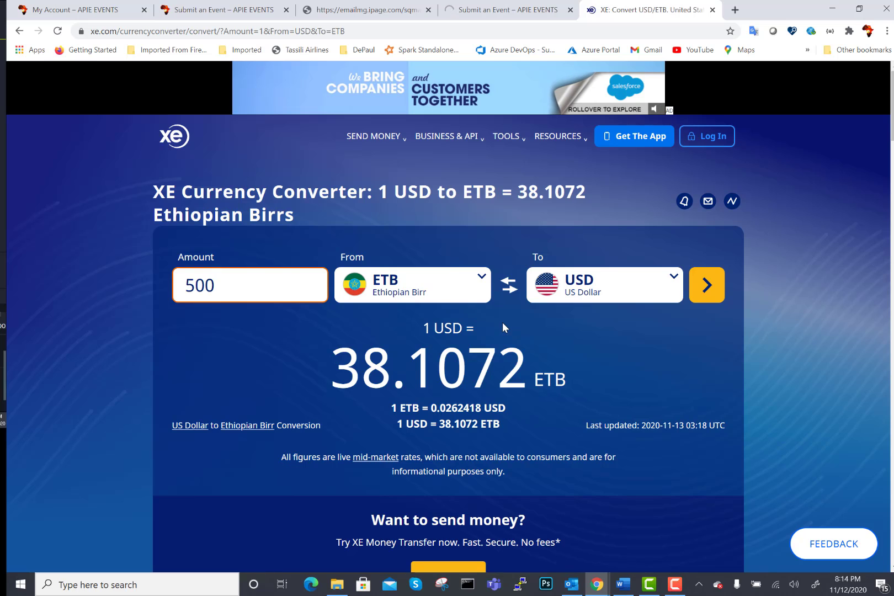
{"action": "left_click", "coordinate": [704, 288]}
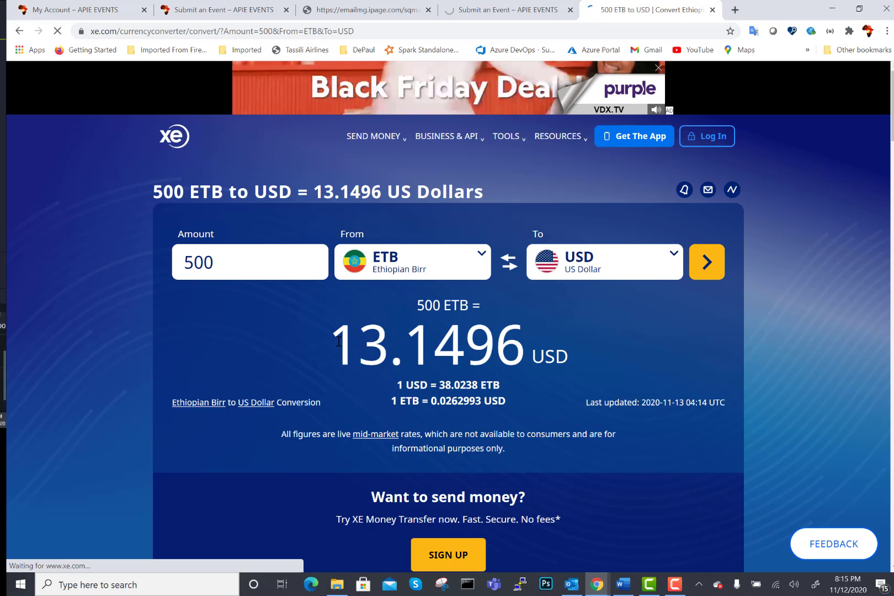
{"action": "left_click_drag", "start_coordinate": [331, 348], "coordinate": [518, 354]}
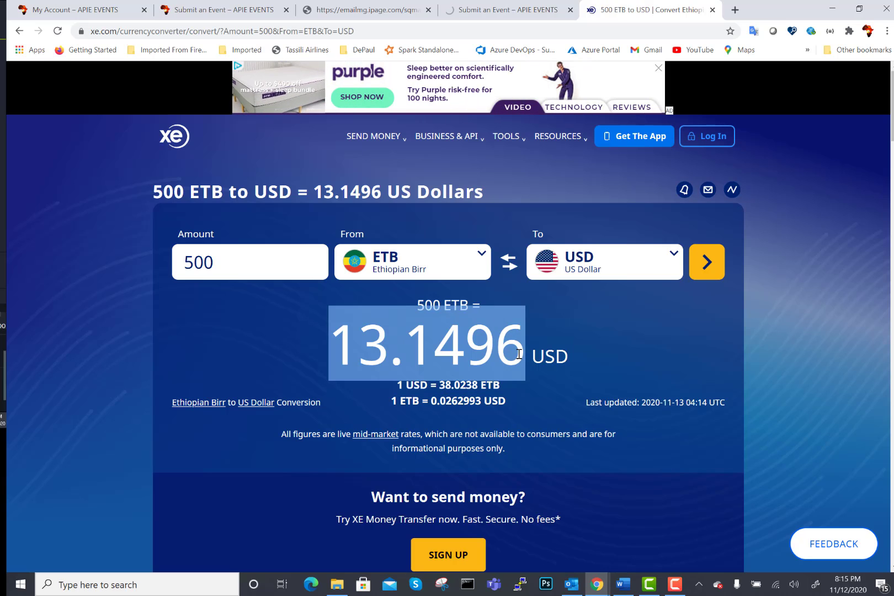
{"action": "left_click", "coordinate": [519, 354]}
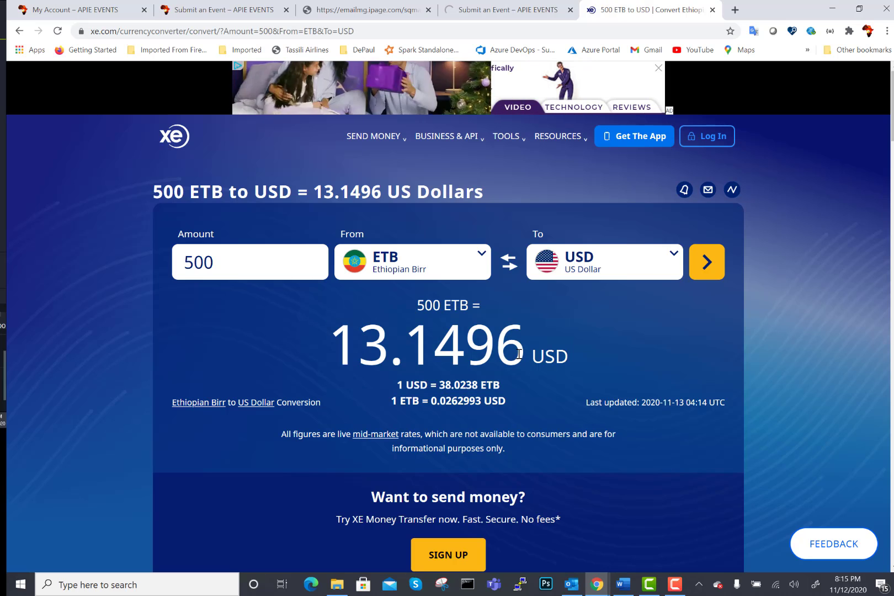
{"action": "left_click", "coordinate": [483, 11]}
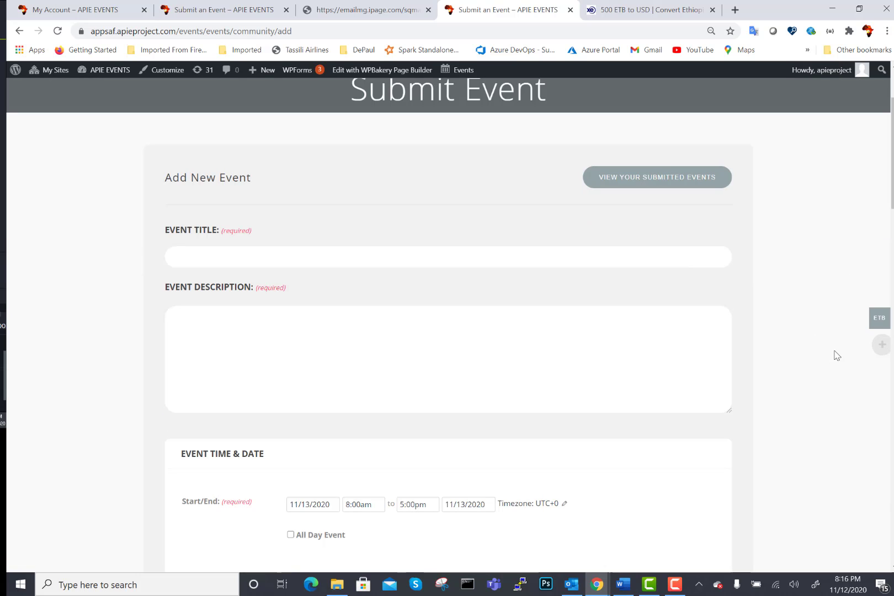
- Return to the Tickets section and start another new ticket for the event
{"action": "mouse_move", "coordinate": [867, 335]}
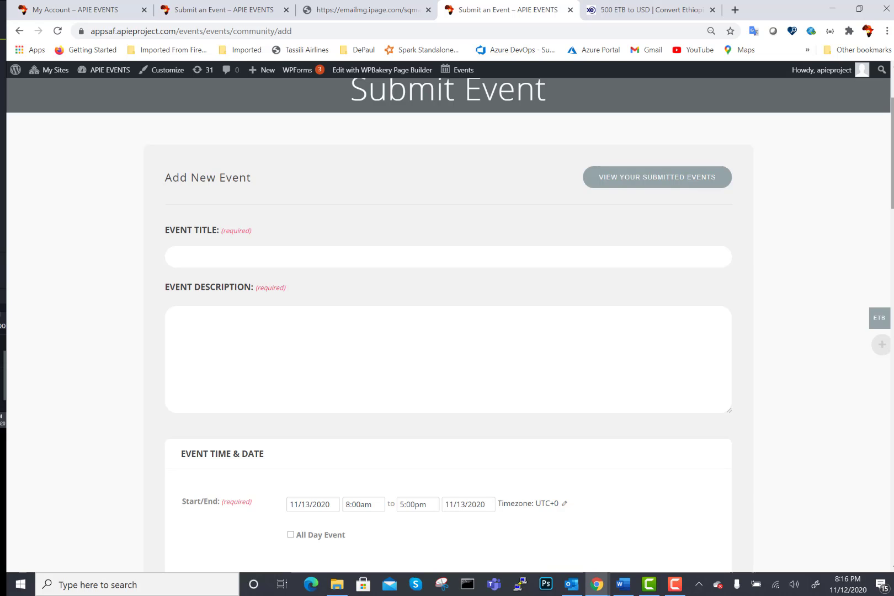
{"action": "scroll", "coordinate": [448, 326], "scroll_direction": "down", "scroll_amount": 15}
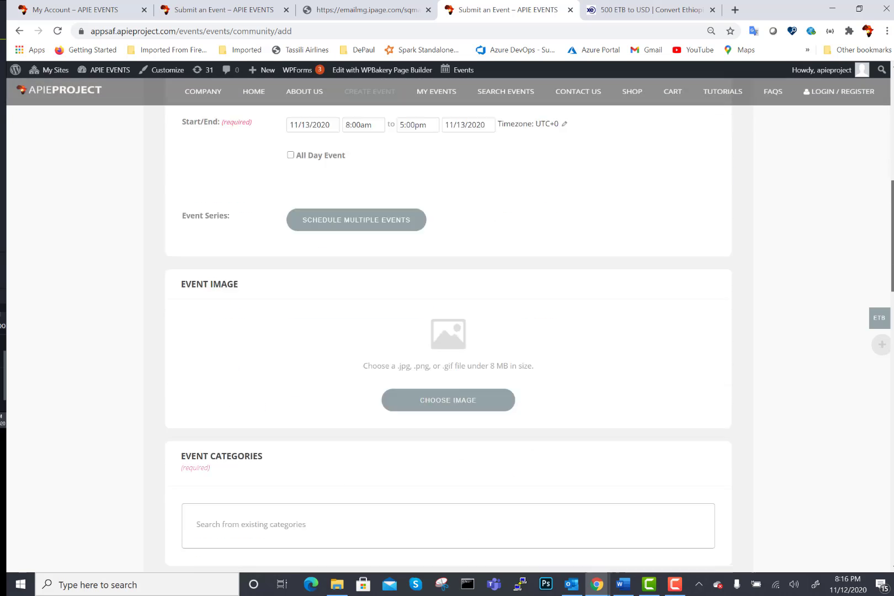
{"action": "scroll", "coordinate": [449, 326], "scroll_direction": "down", "scroll_amount": 2}
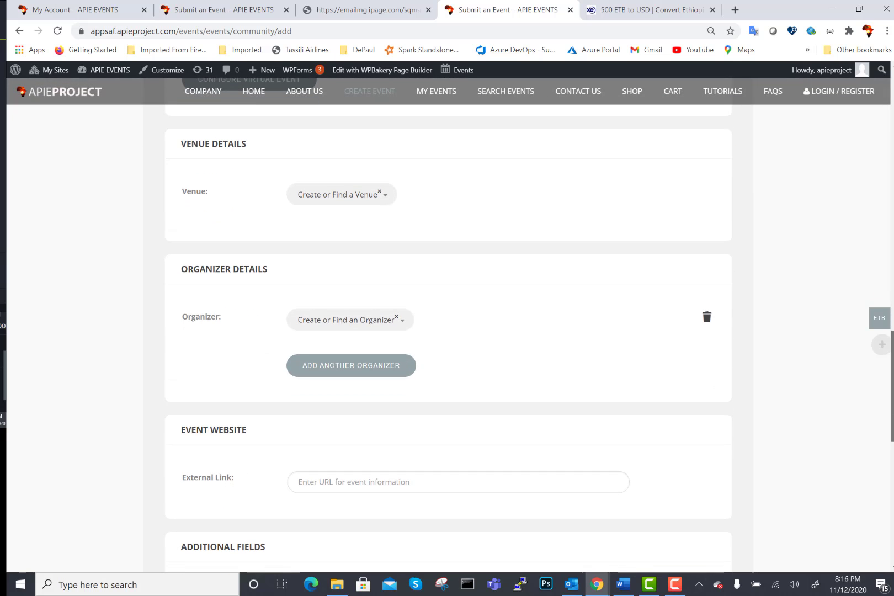
{"action": "left_click_drag", "start_coordinate": [891, 420], "coordinate": [892, 500]}
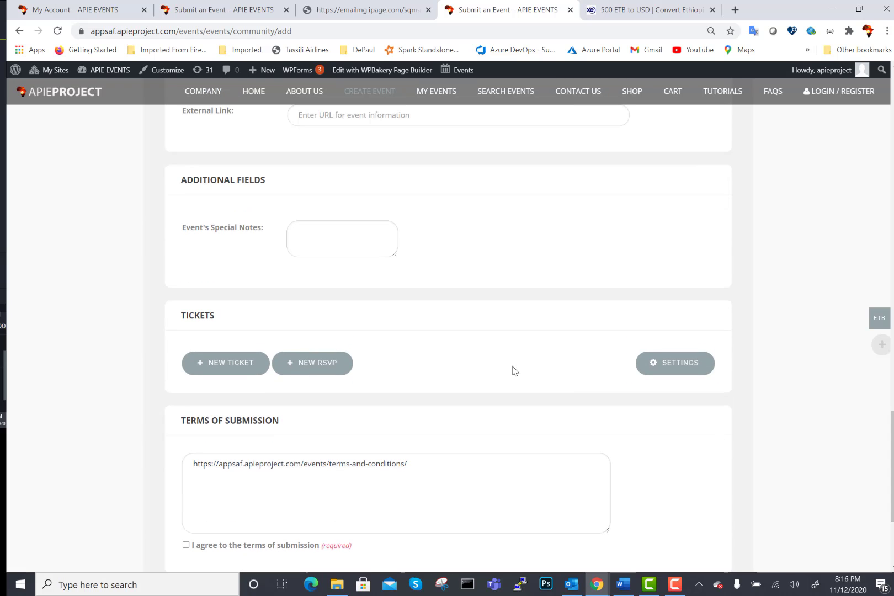
{"action": "left_click", "coordinate": [224, 367]}
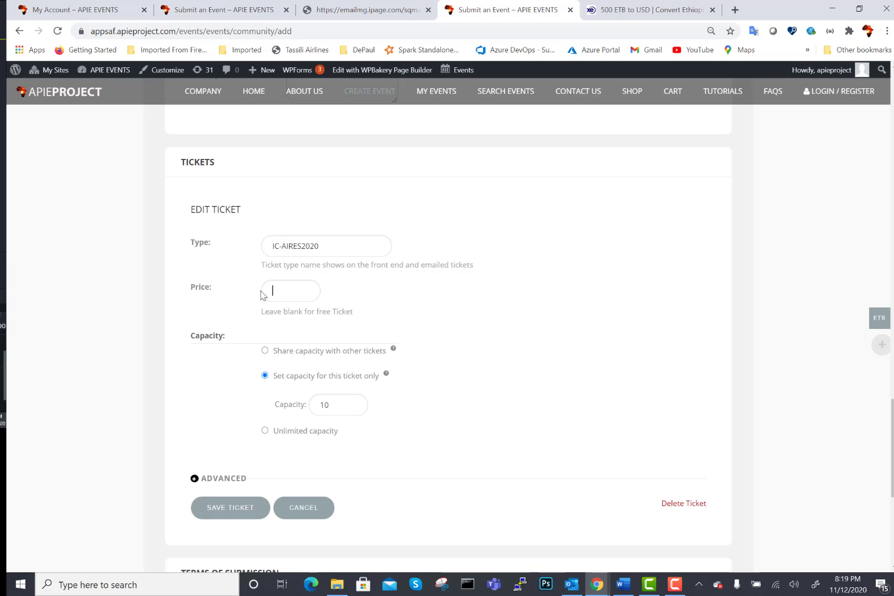
- Enter 15, save the IC-AIRES2020 ticket at price 546.645 with capacity 10, and reopen it
{"action": "type", "text": "15"}
{"action": "mouse_move", "coordinate": [877, 319]}
{"action": "left_click", "coordinate": [207, 508]}
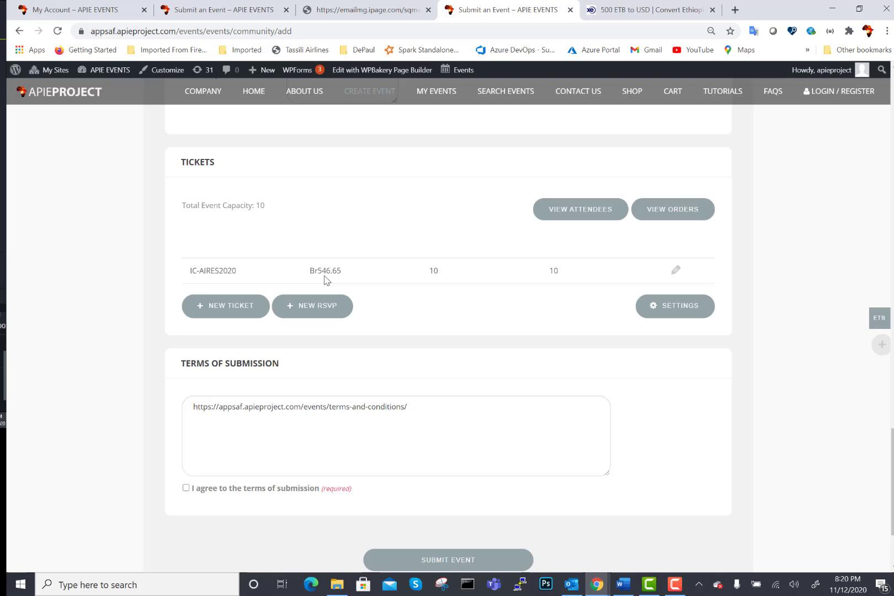
{"action": "left_click", "coordinate": [674, 272]}
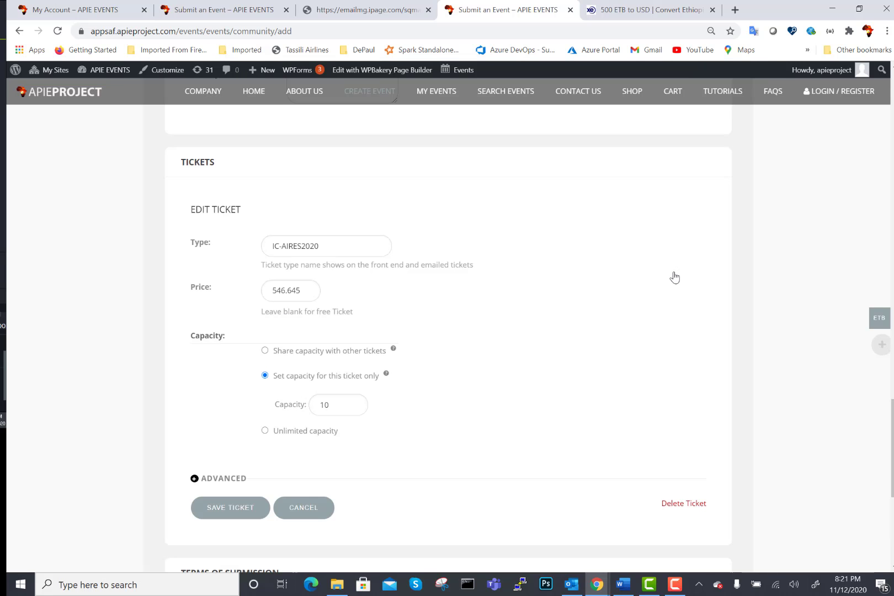
- Replace the IC-AIRES2020 price with 14, saving it as Br510.20, then close its editor
{"action": "left_click_drag", "start_coordinate": [301, 291], "coordinate": [265, 287]}
{"action": "type", "text": "14"}
{"action": "left_click", "coordinate": [226, 507]}
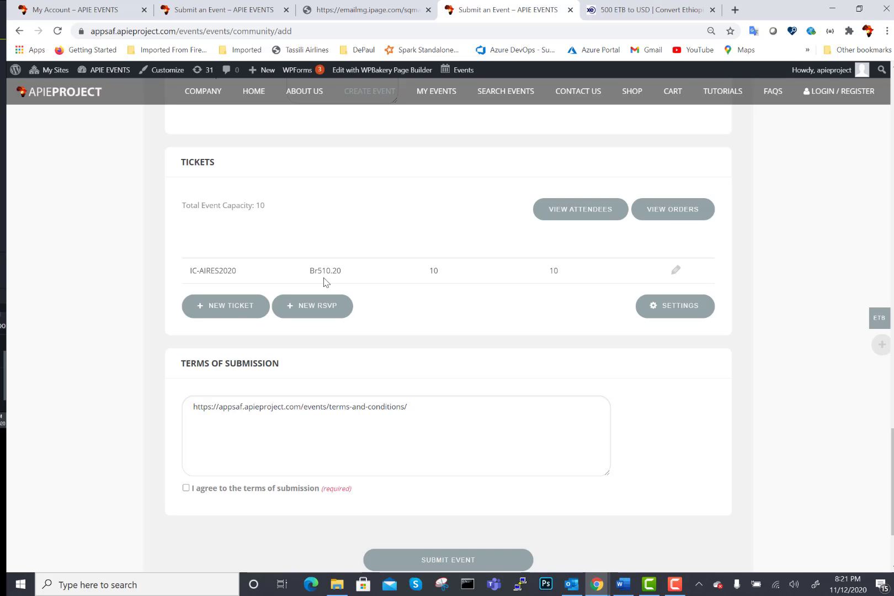
{"action": "left_click", "coordinate": [674, 271]}
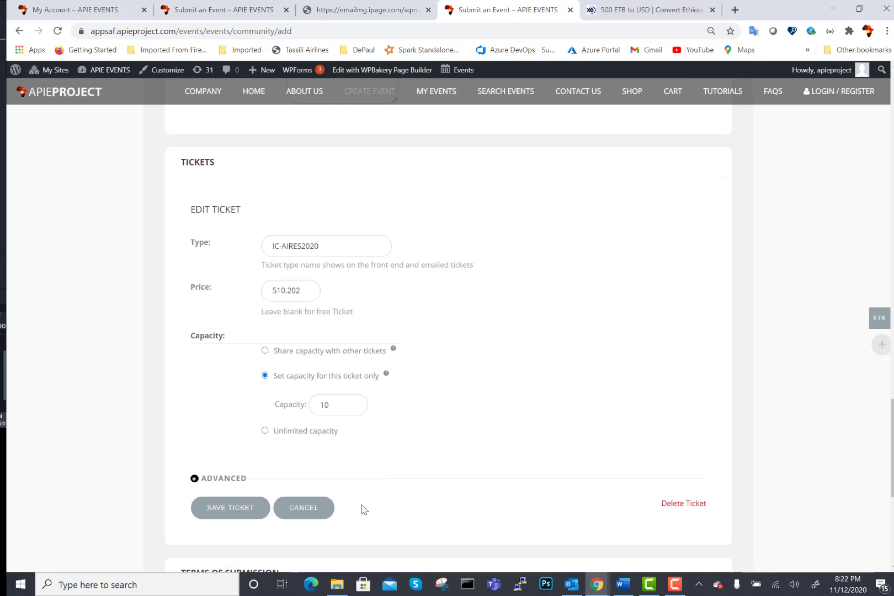
{"action": "left_click", "coordinate": [310, 513]}
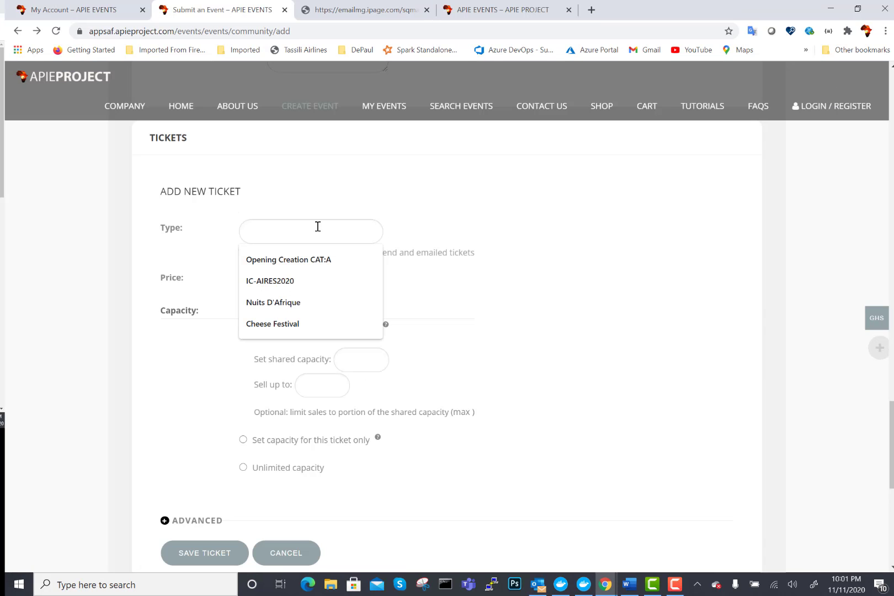
- Fill the new ticket with type MasterClass and 100, choosing a ticket-only capacity
{"action": "type", "text": "Master"}
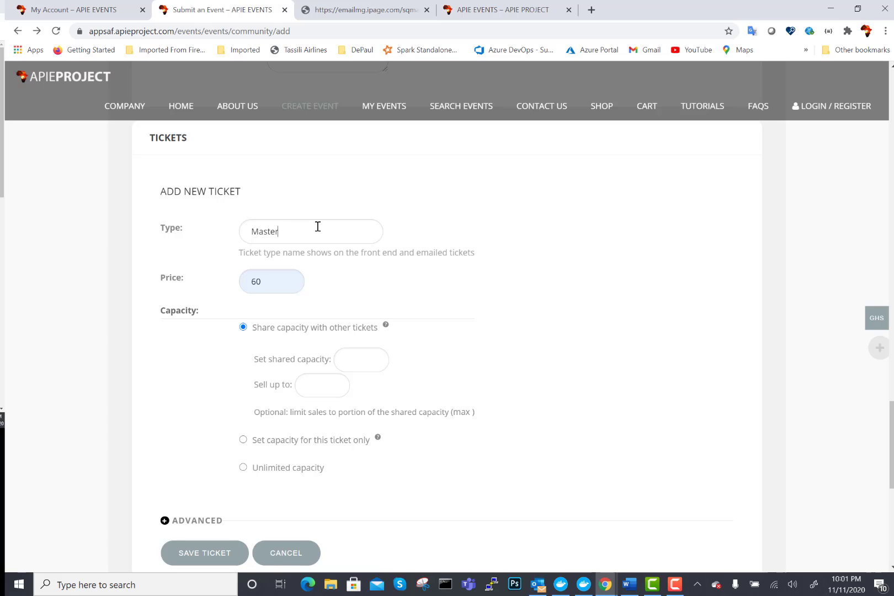
{"action": "type", "text": "Class"}
{"action": "type", "text": "100"}
{"action": "left_click", "coordinate": [243, 441]}
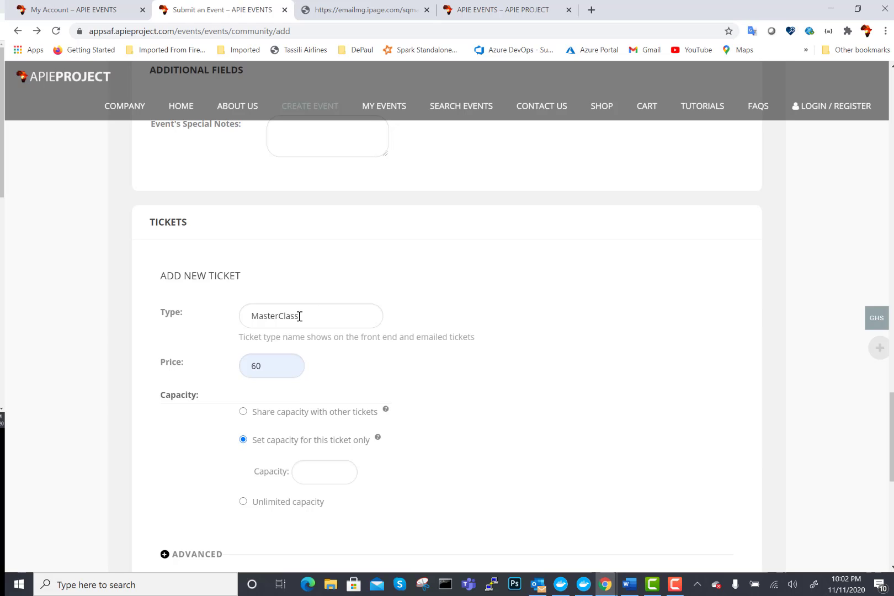
- Rename the ticket to VIP Ticket, enter capacity 50, and switch it to shared capacity
{"action": "left_click_drag", "start_coordinate": [300, 317], "coordinate": [238, 321]}
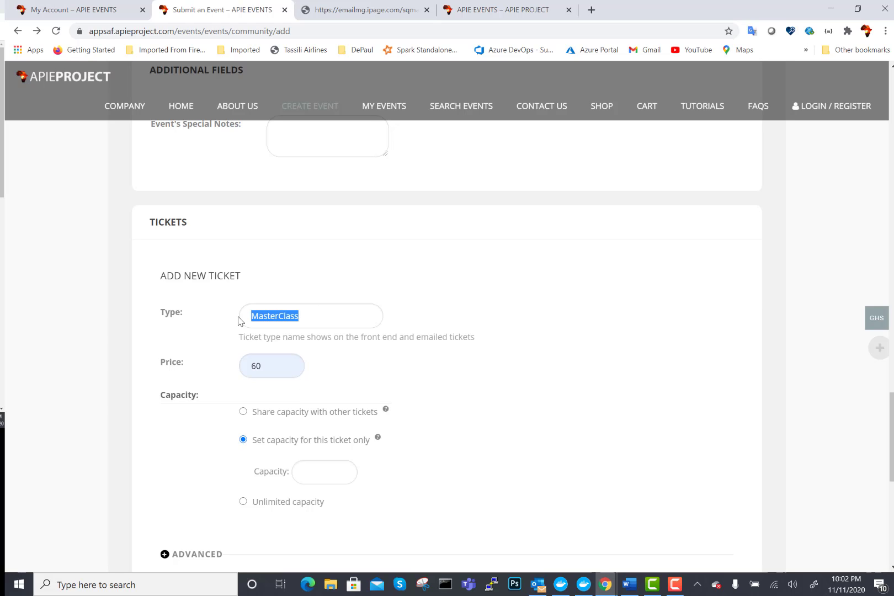
{"action": "type", "text": "VIp"}
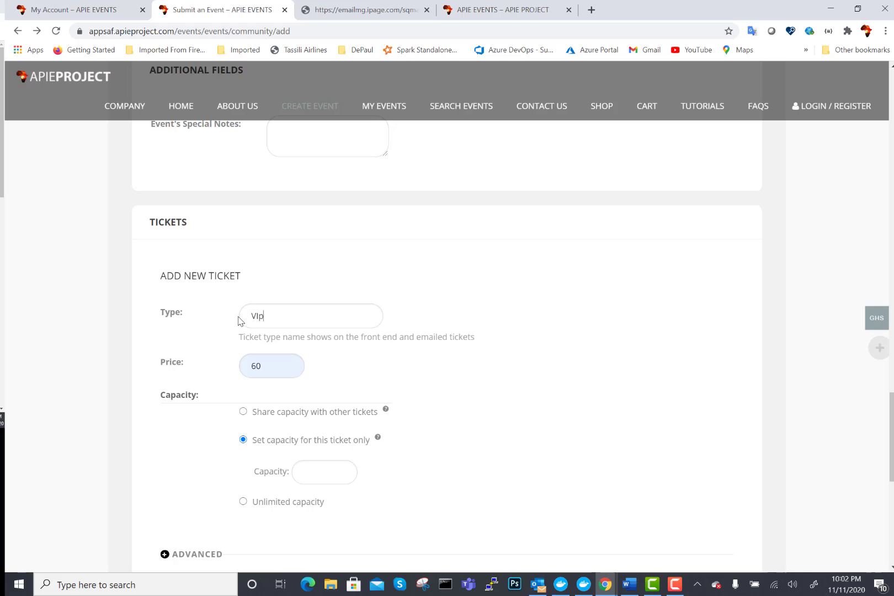
{"action": "key", "text": "BackSpace"}
{"action": "type", "text": "P Ticket"}
{"action": "left_click", "coordinate": [319, 475]}
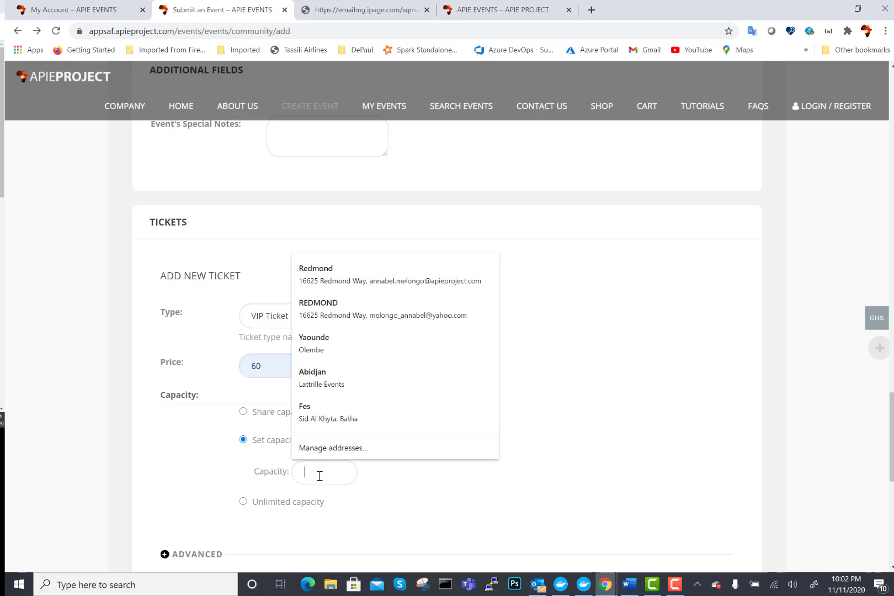
{"action": "type", "text": "50"}
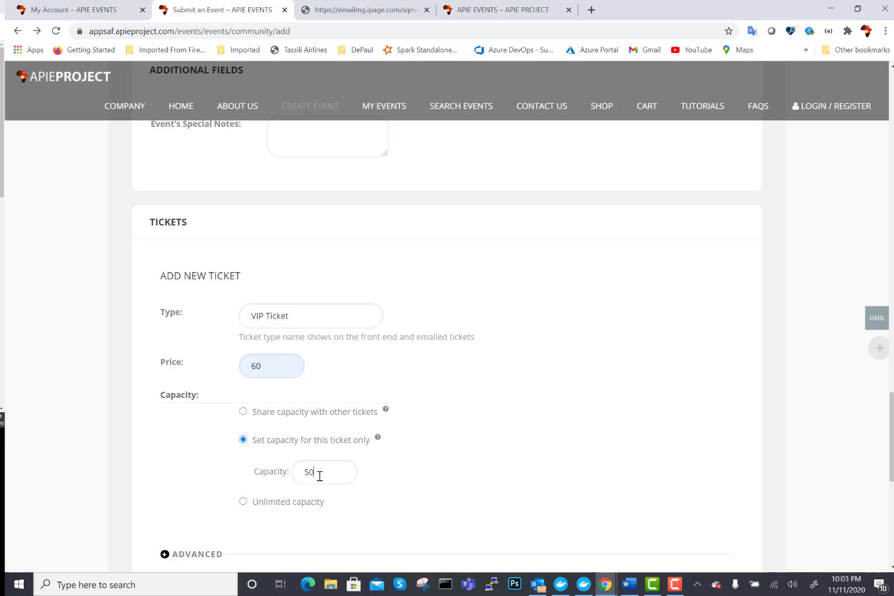
{"action": "left_click", "coordinate": [243, 413]}
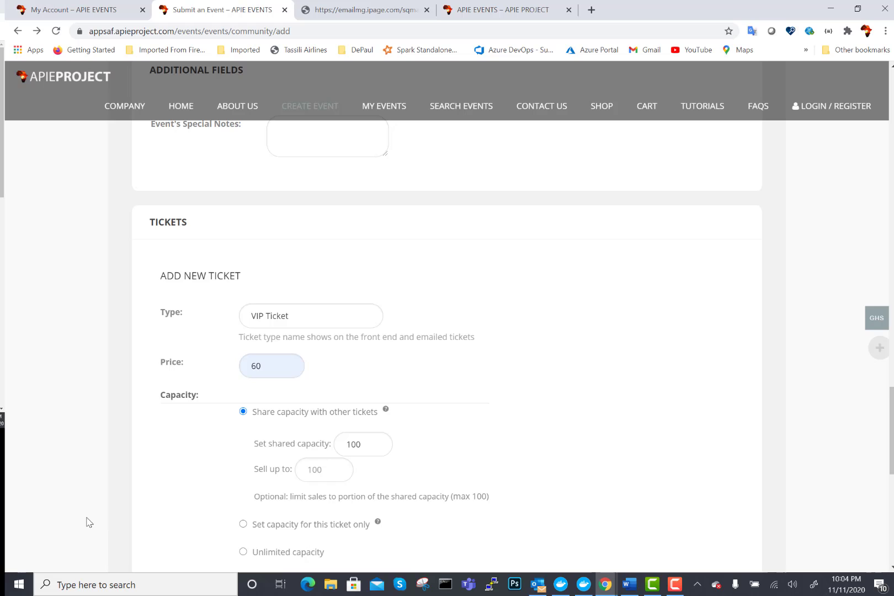
- Try own capacity 50 and shared capacity 100, then give the VIP Ticket unlimited capacity
{"action": "left_click", "coordinate": [244, 526]}
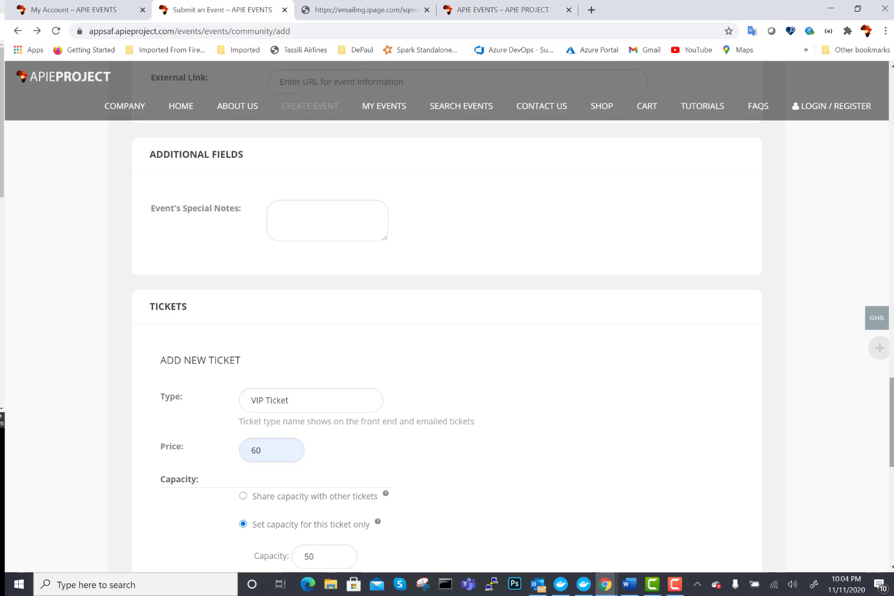
{"action": "left_click_drag", "start_coordinate": [892, 450], "coordinate": [892, 479]}
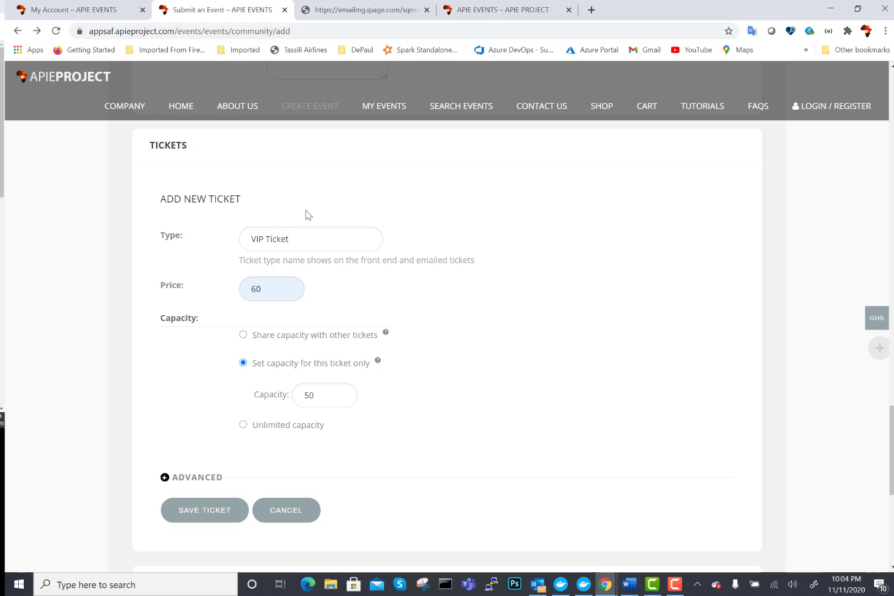
{"action": "left_click", "coordinate": [244, 335]}
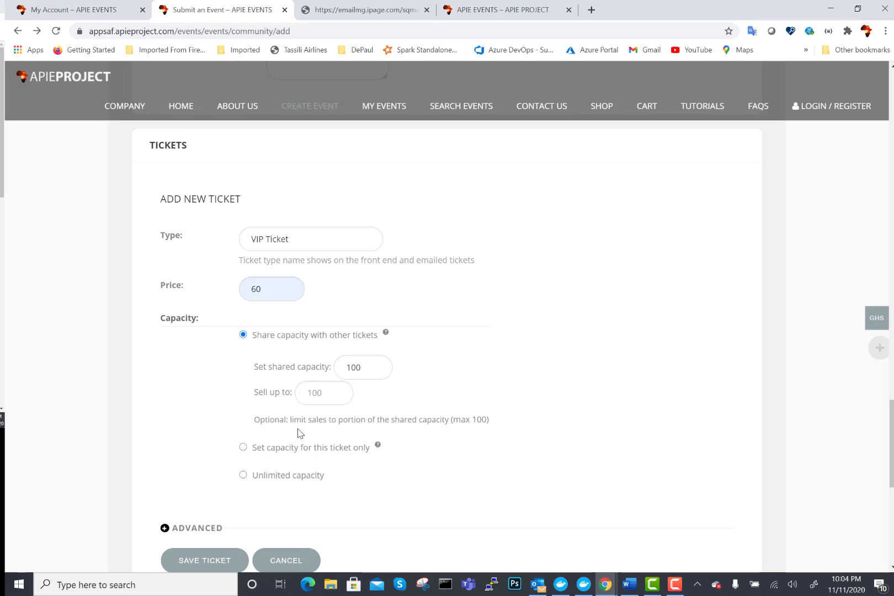
{"action": "left_click", "coordinate": [244, 476]}
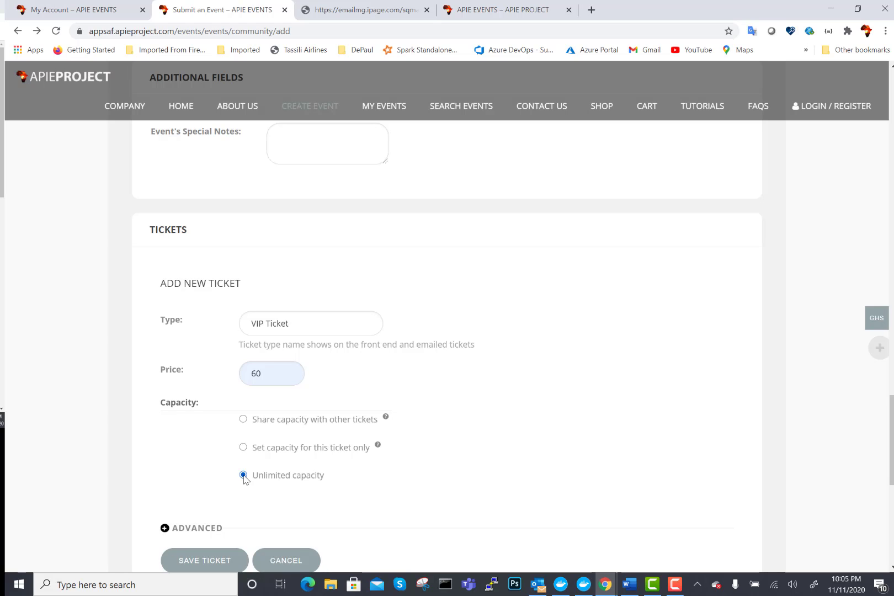
- Add the advanced description 'This is a ticket reserved for high earners', shown on the front-end form
{"action": "left_click", "coordinate": [204, 561]}
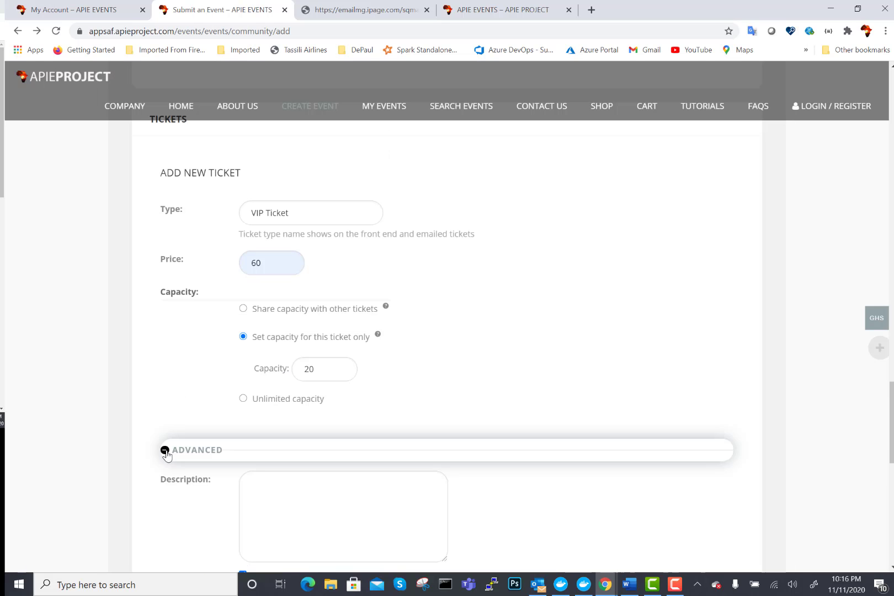
{"action": "scroll", "coordinate": [891, 428], "scroll_direction": "down", "scroll_amount": 4}
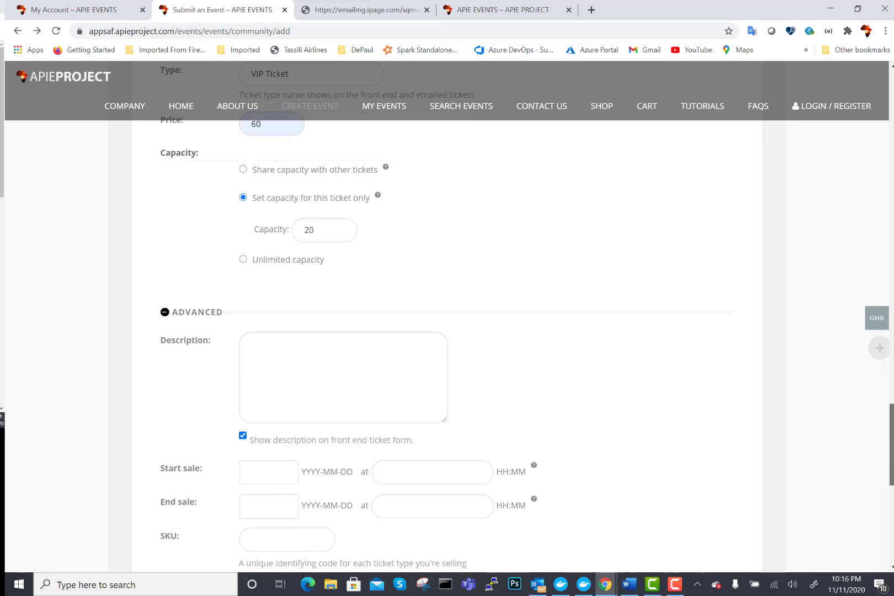
{"action": "left_click", "coordinate": [330, 284]}
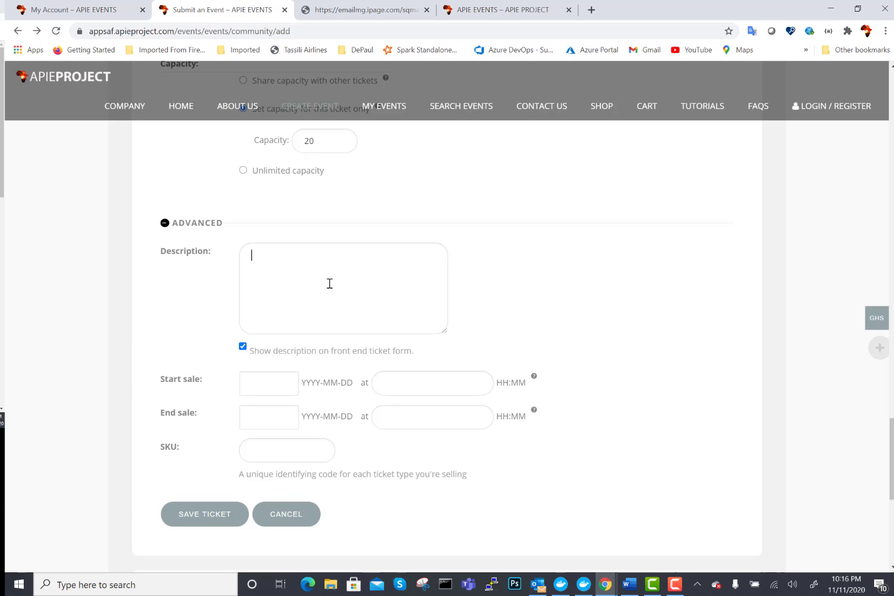
{"action": "type", "text": "This is a ticket reserved for high earners"}
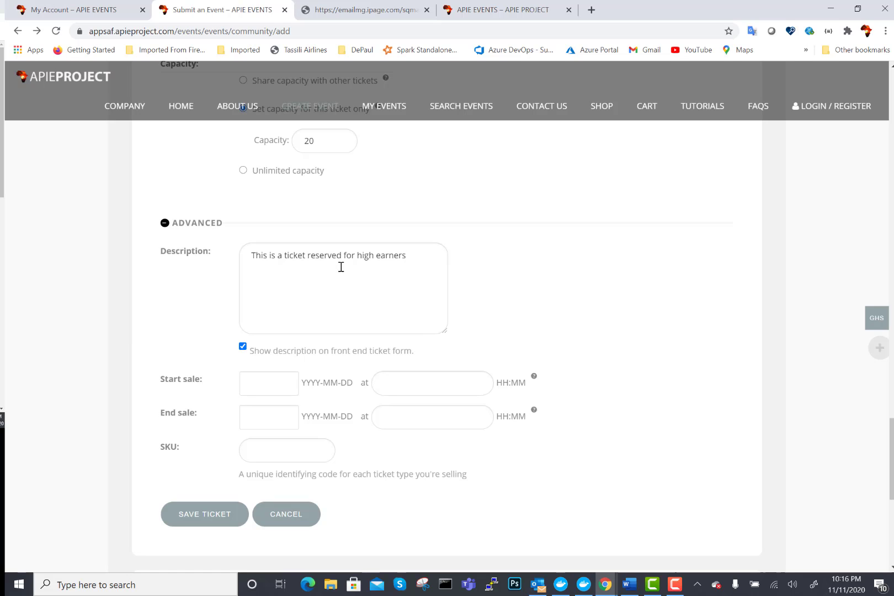
{"action": "left_click", "coordinate": [243, 346]}
{"action": "left_click", "coordinate": [243, 348]}
- Open and dismiss the Start sale and End sale calendars, leaving both dates blank
{"action": "left_click", "coordinate": [271, 390]}
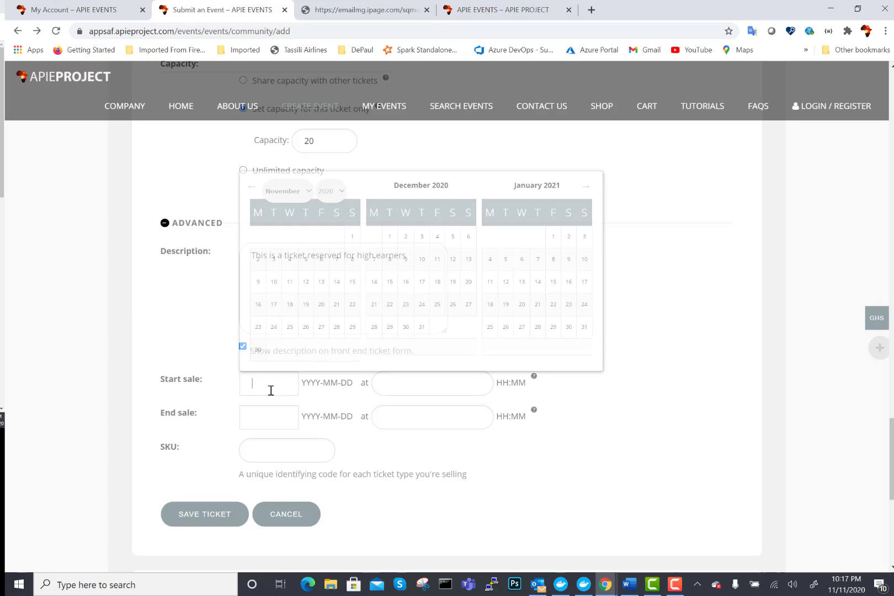
{"action": "left_click", "coordinate": [216, 384]}
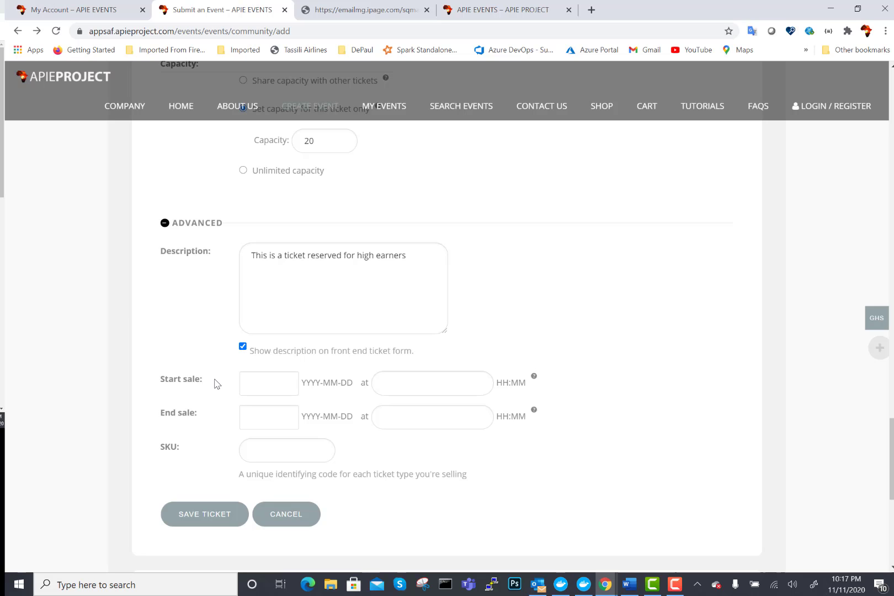
{"action": "left_click", "coordinate": [256, 417]}
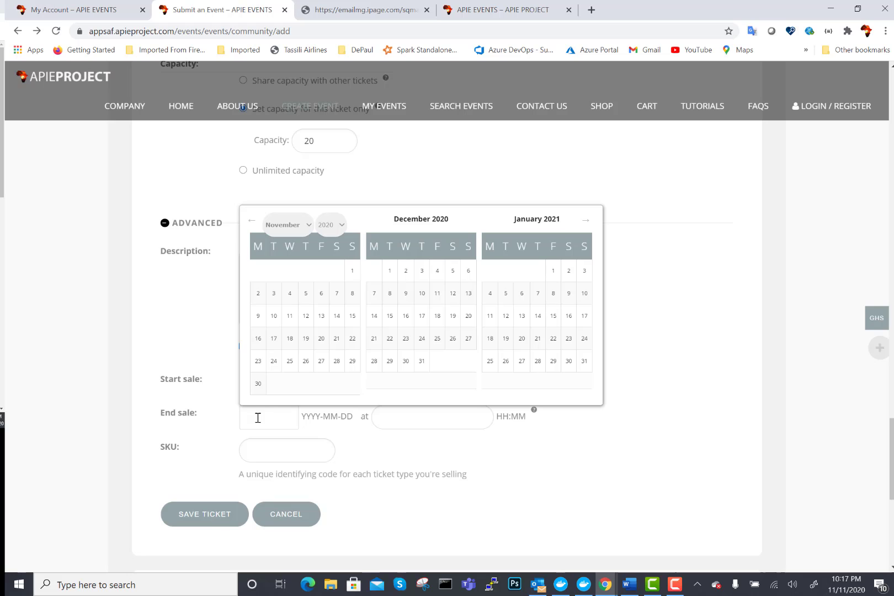
{"action": "left_click", "coordinate": [210, 330]}
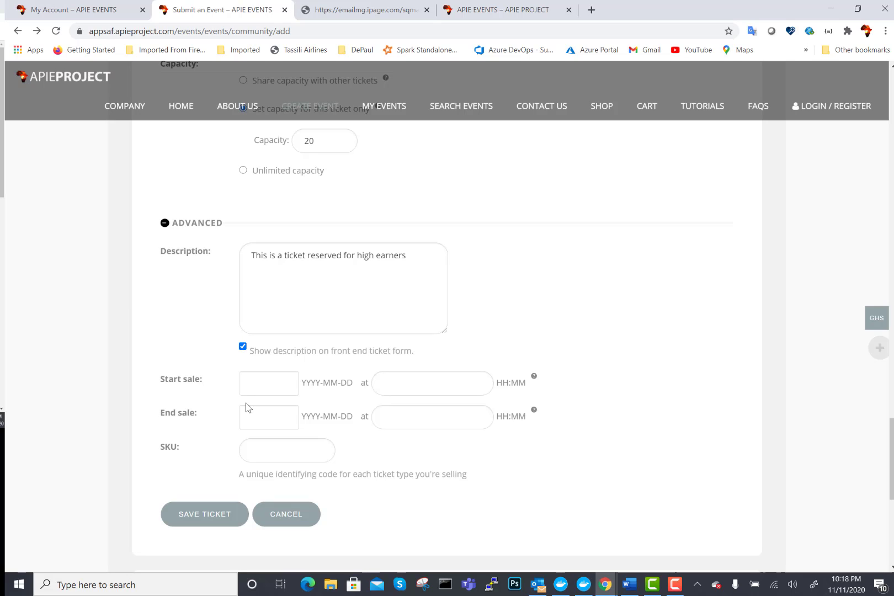
- Enter the ticket SKU as VIP-2020, correcting the typed VIP-2009
{"action": "left_click", "coordinate": [258, 453]}
{"action": "type", "text": "VIP-2009"}
{"action": "left_click_drag", "start_coordinate": [277, 450], "coordinate": [283, 452]}
{"action": "type", "text": "2020"}
- Save the VIP Ticket and review the Tickets list: VIP ₵343.92 for 20 plus 50-place RSVP
{"action": "left_click", "coordinate": [188, 524]}
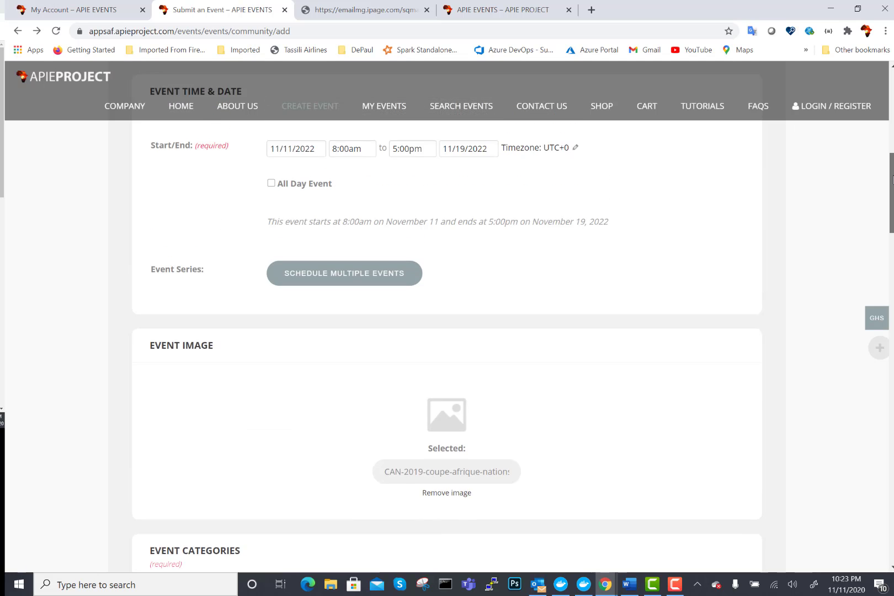
{"action": "scroll", "coordinate": [885, 149], "scroll_direction": "up", "scroll_amount": 3}
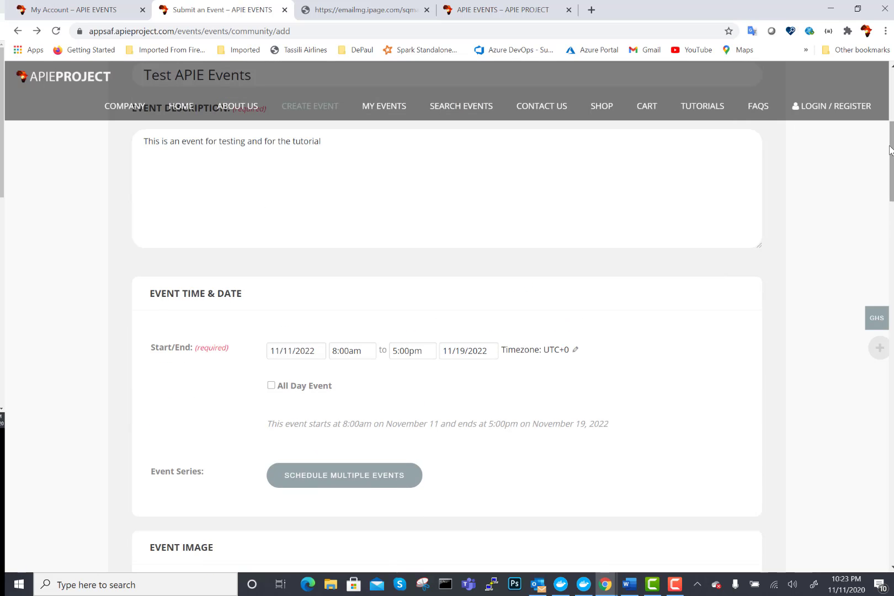
{"action": "left_click_drag", "start_coordinate": [890, 155], "coordinate": [885, 109]}
{"action": "scroll", "coordinate": [886, 109], "scroll_direction": "down", "scroll_amount": 5}
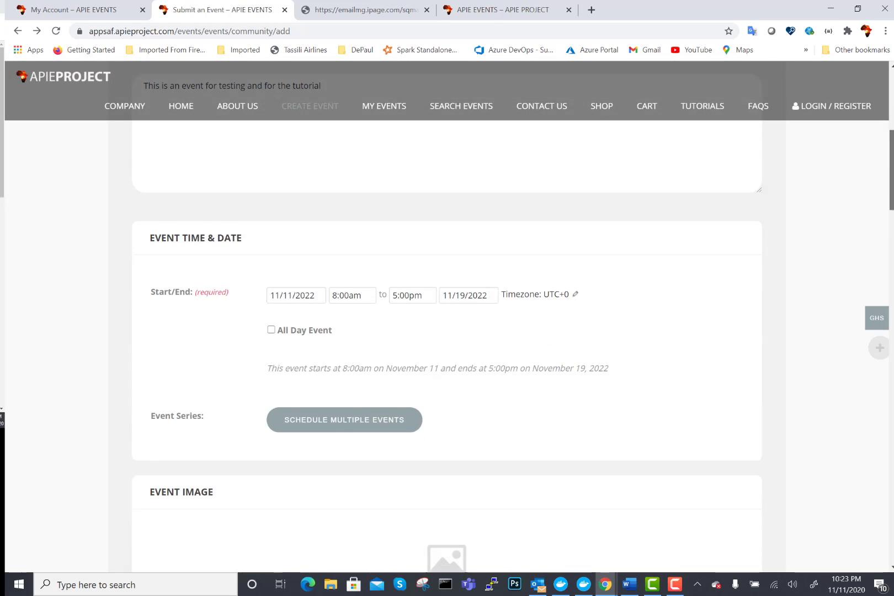
{"action": "left_click_drag", "start_coordinate": [892, 170], "coordinate": [891, 213]}
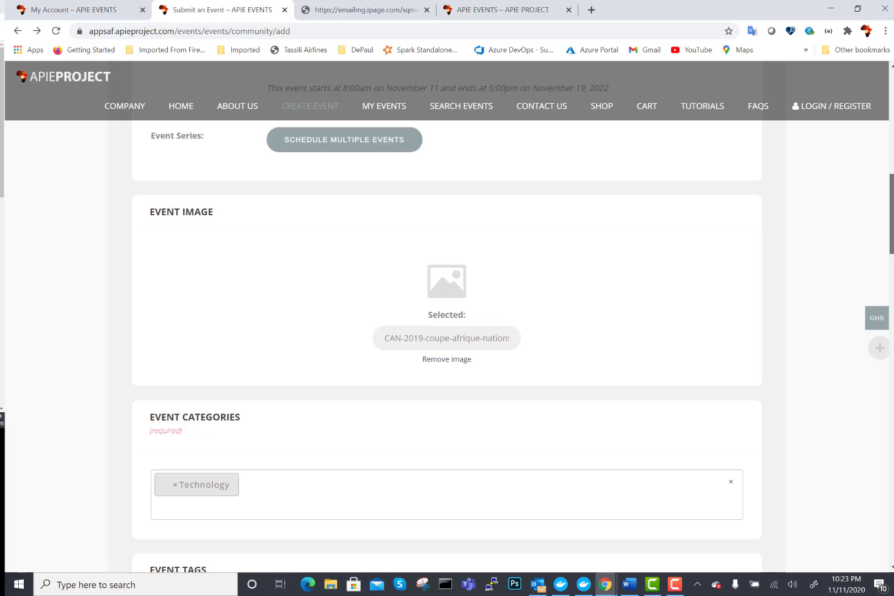
{"action": "left_click_drag", "start_coordinate": [892, 213], "coordinate": [891, 326]}
{"action": "scroll", "coordinate": [447, 342], "scroll_direction": "down", "scroll_amount": 6}
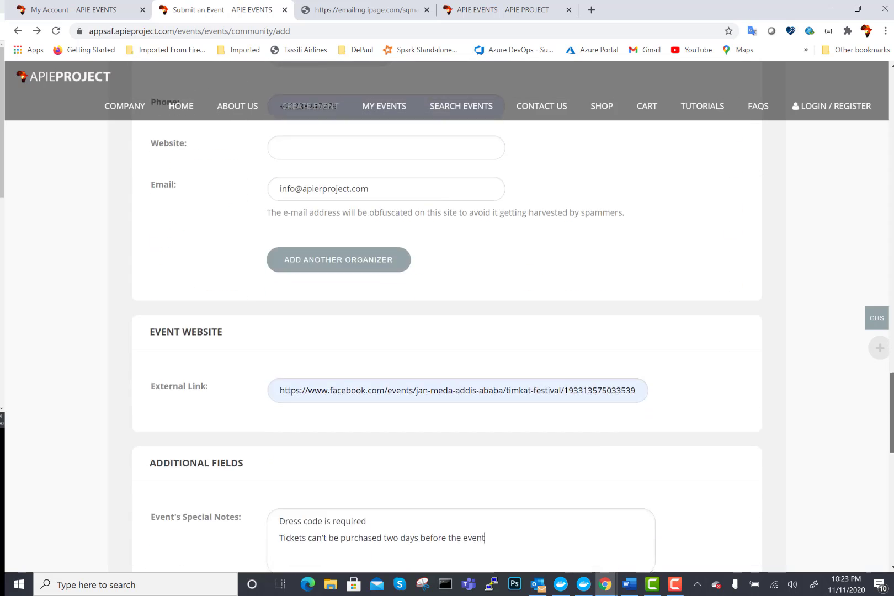
{"action": "scroll", "coordinate": [447, 342], "scroll_direction": "up", "scroll_amount": 4}
{"action": "scroll", "coordinate": [447, 343], "scroll_direction": "down", "scroll_amount": 6}
{"action": "scroll", "coordinate": [890, 424], "scroll_direction": "up", "scroll_amount": 1}
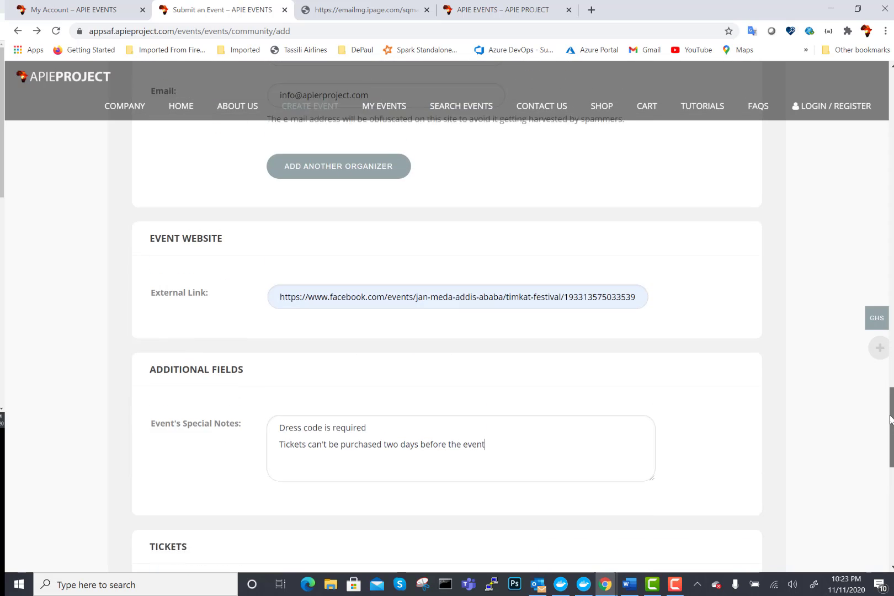
{"action": "scroll", "coordinate": [890, 424], "scroll_direction": "down", "scroll_amount": 9}
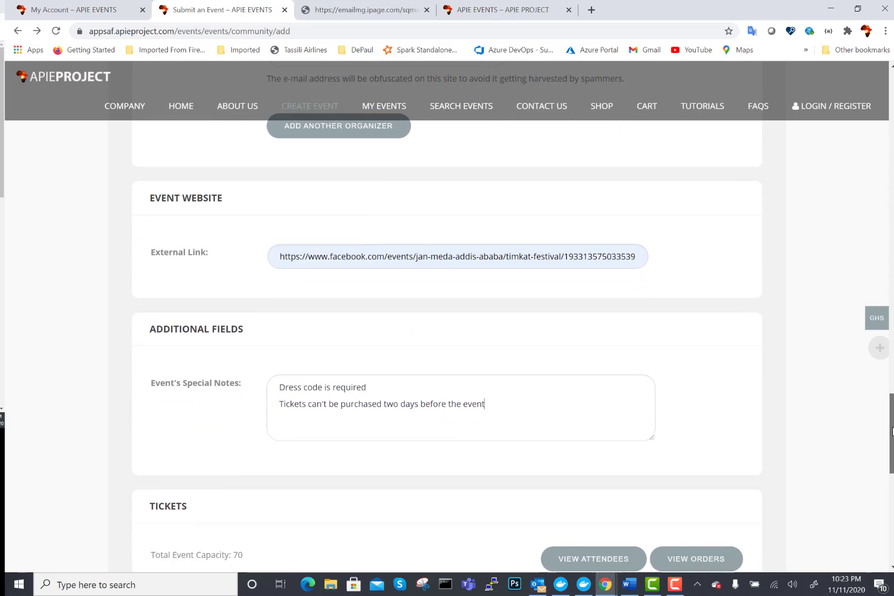
{"action": "scroll", "coordinate": [892, 474], "scroll_direction": "up", "scroll_amount": 3}
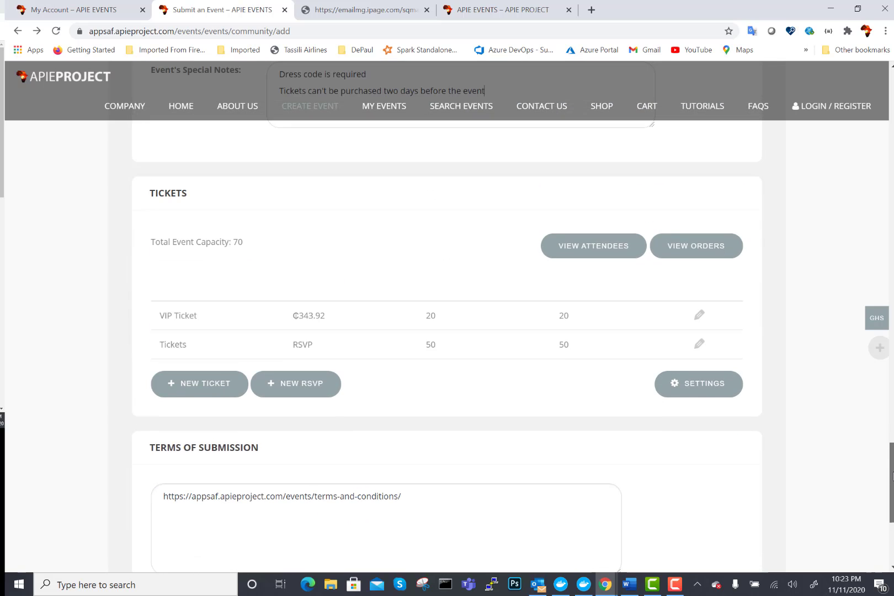
{"action": "scroll", "coordinate": [892, 473], "scroll_direction": "down", "scroll_amount": 4}
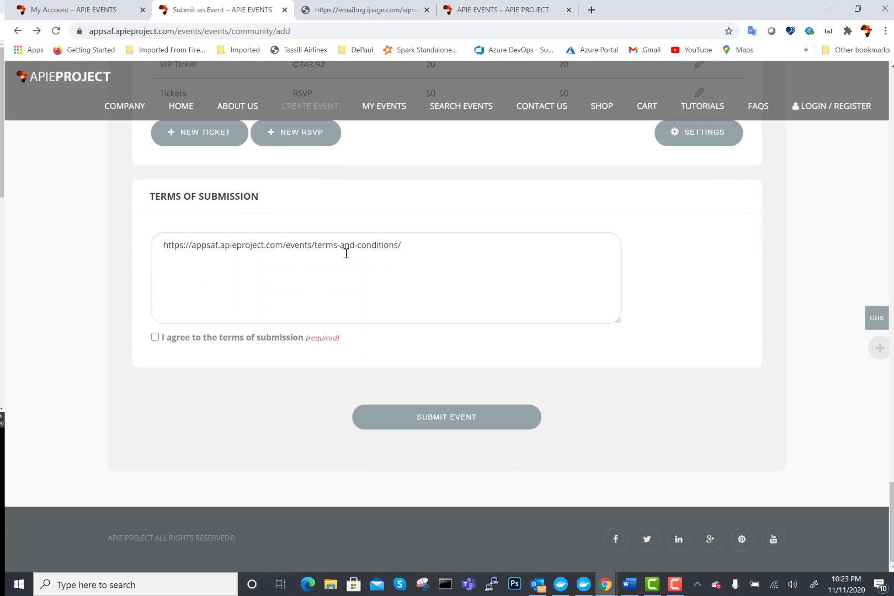
- Tick 'I agree to the terms of submission' under Terms of Submission
{"action": "mouse_move", "coordinate": [120, 110]}
{"action": "left_click", "coordinate": [155, 338]}
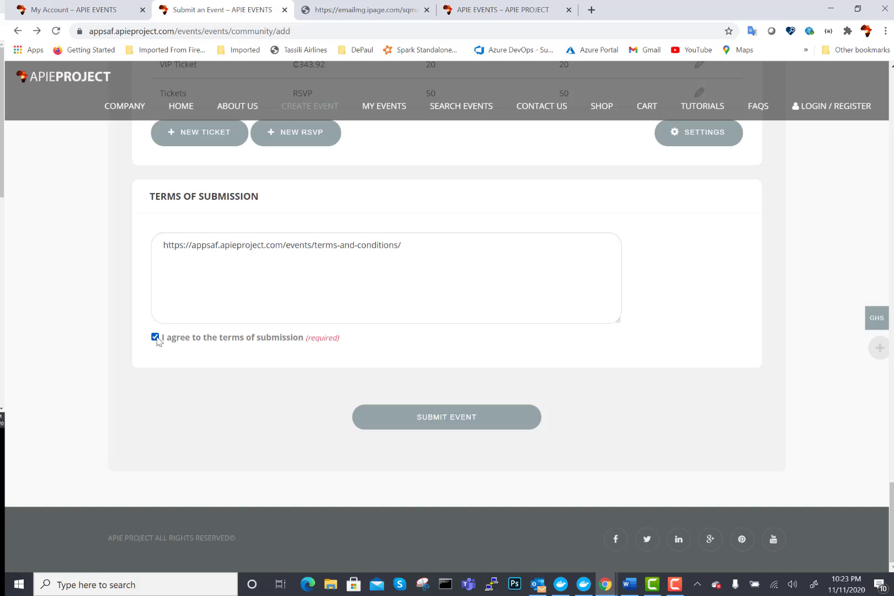
- Submit the Test APIE Events event and wait for the 'Event submitted.' confirmation
{"action": "left_click", "coordinate": [456, 421]}
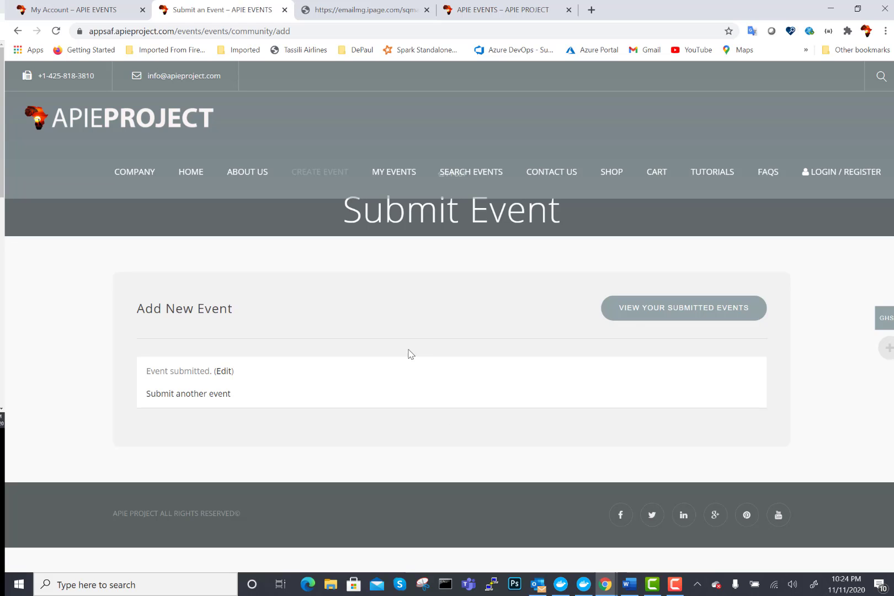
- Check My Events for Test APIE Events at Football Stadium, November 11–19, 2022, then switch to Outlook
{"action": "left_click", "coordinate": [382, 174]}
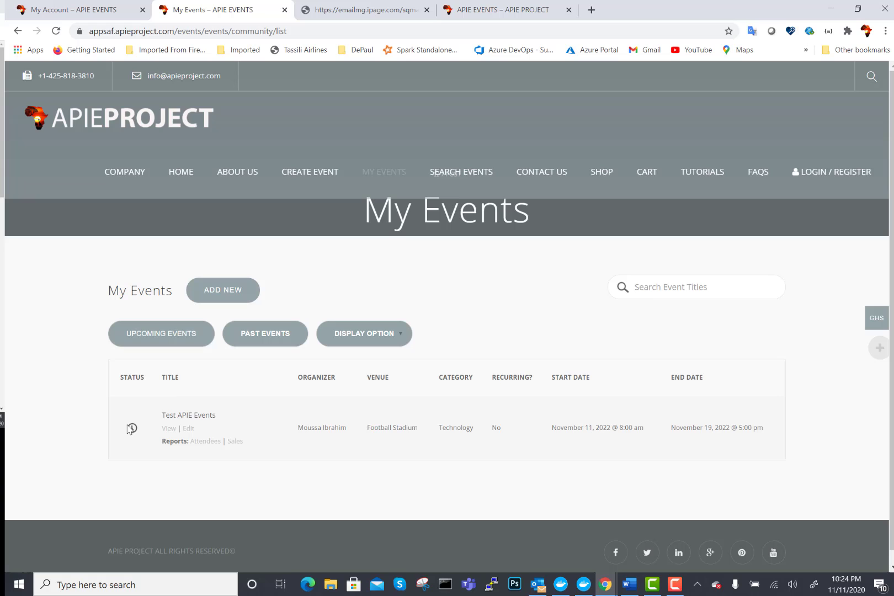
{"action": "left_click", "coordinate": [539, 586]}
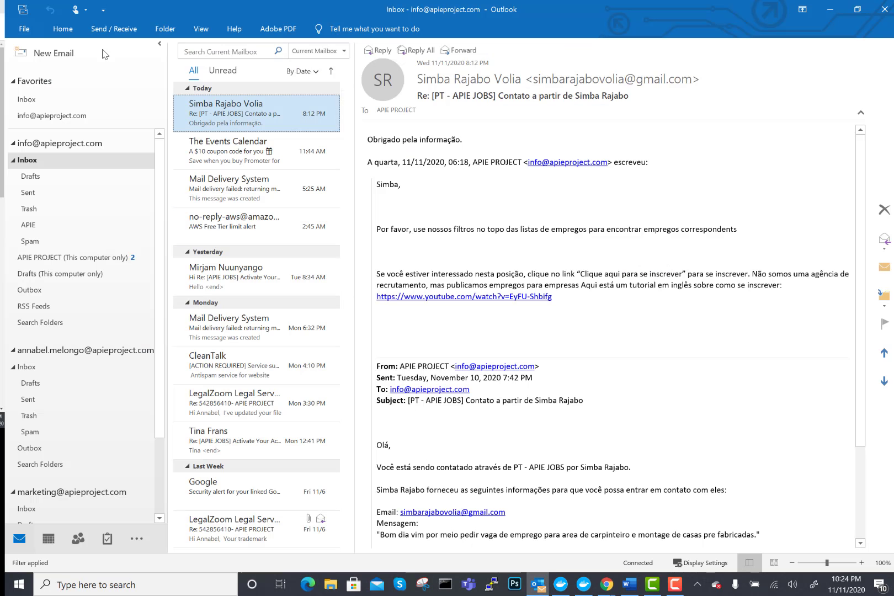
- Fetch new mail, read the Test APIE Events submission email in APIE PROJECT, then minimize Outlook
{"action": "left_click", "coordinate": [116, 31]}
{"action": "left_click", "coordinate": [43, 55]}
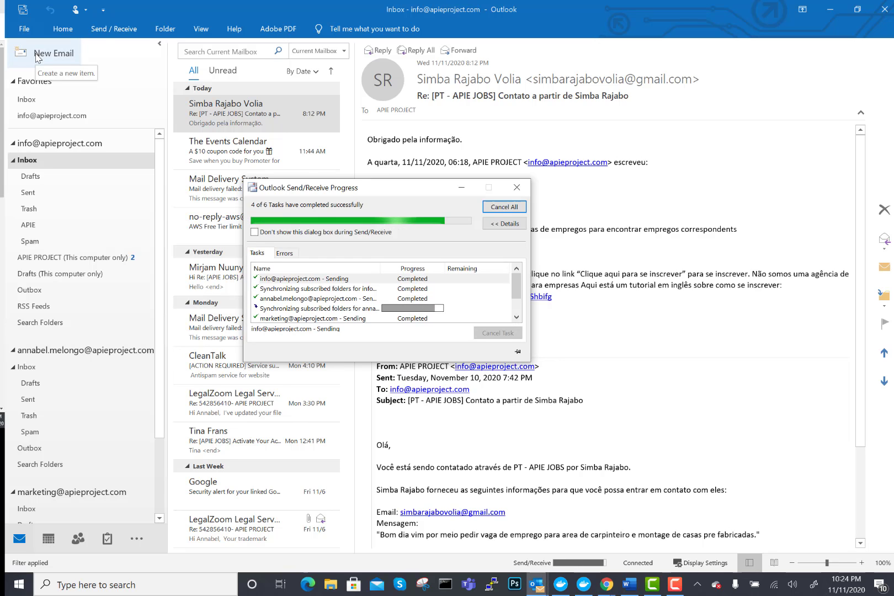
{"action": "left_click", "coordinate": [46, 263]}
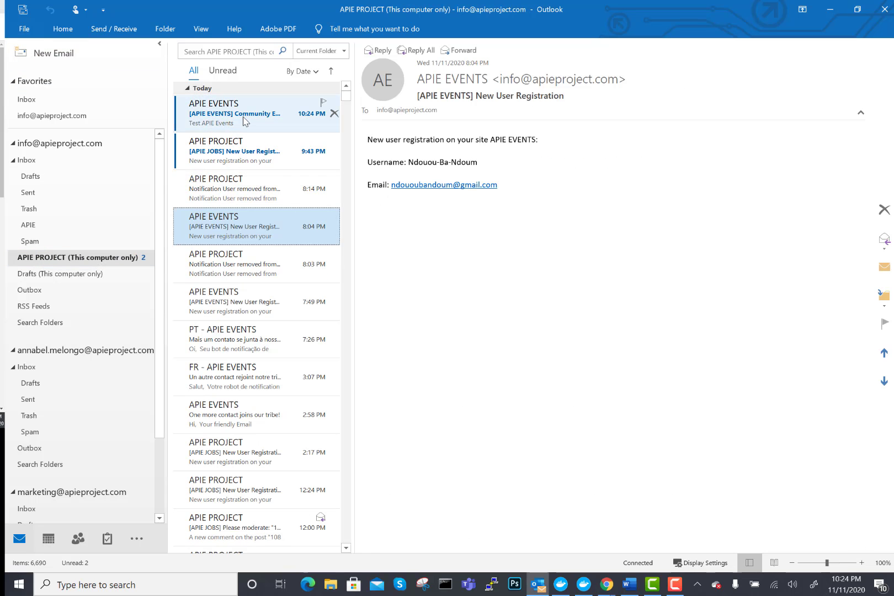
{"action": "left_click", "coordinate": [245, 121]}
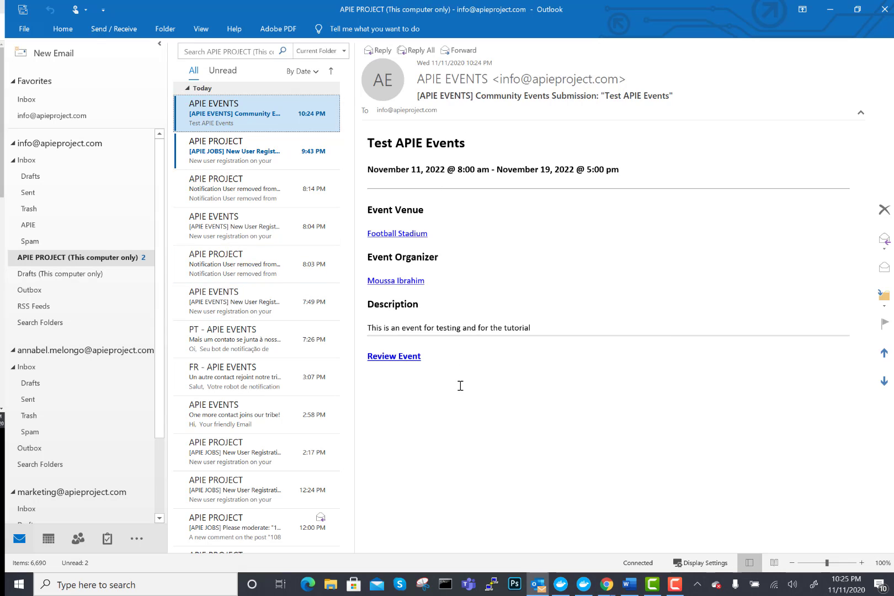
{"action": "left_click", "coordinate": [831, 10]}
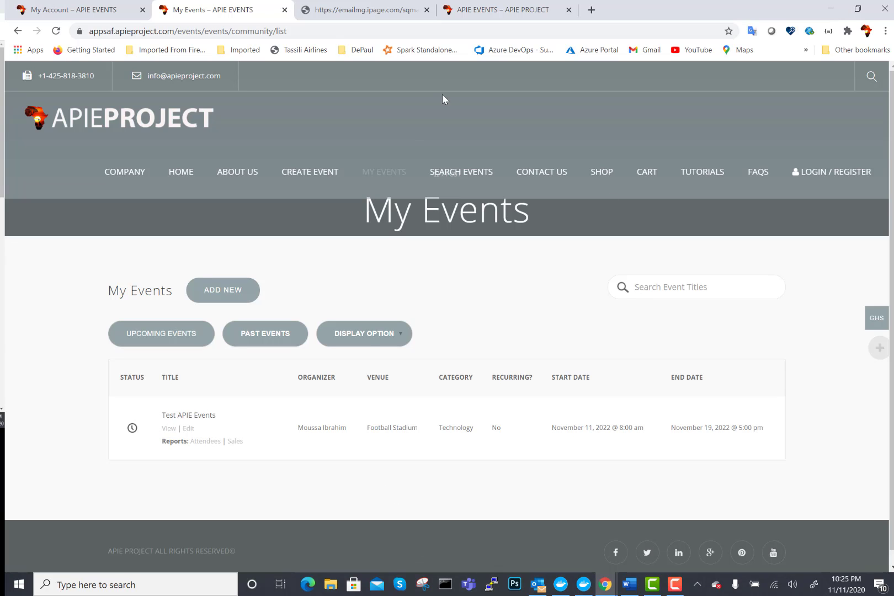
- Go to the home page and find Test APIE Events (Football Stadium, November 11, 2022) under Latest Events
{"action": "left_click", "coordinate": [181, 175]}
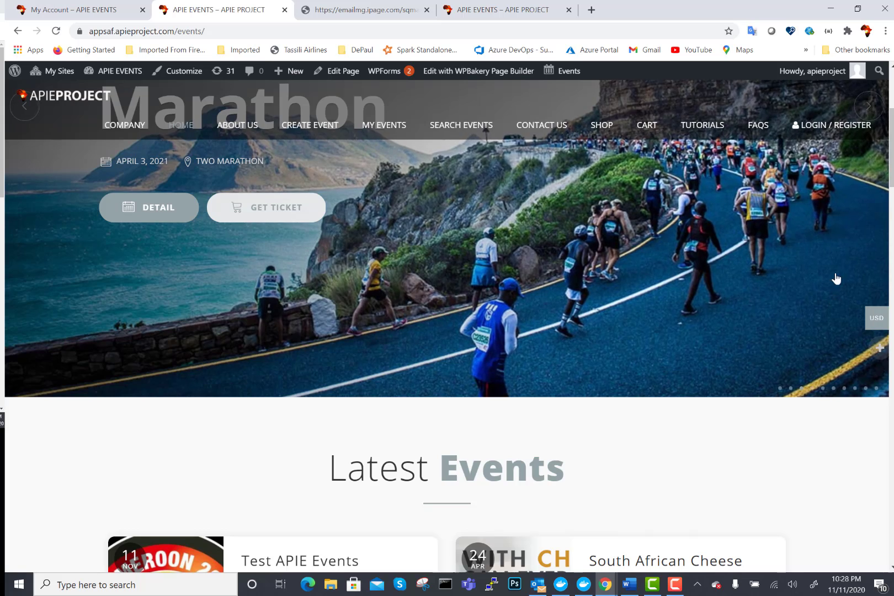
{"action": "scroll", "coordinate": [892, 149], "scroll_direction": "down", "scroll_amount": 5}
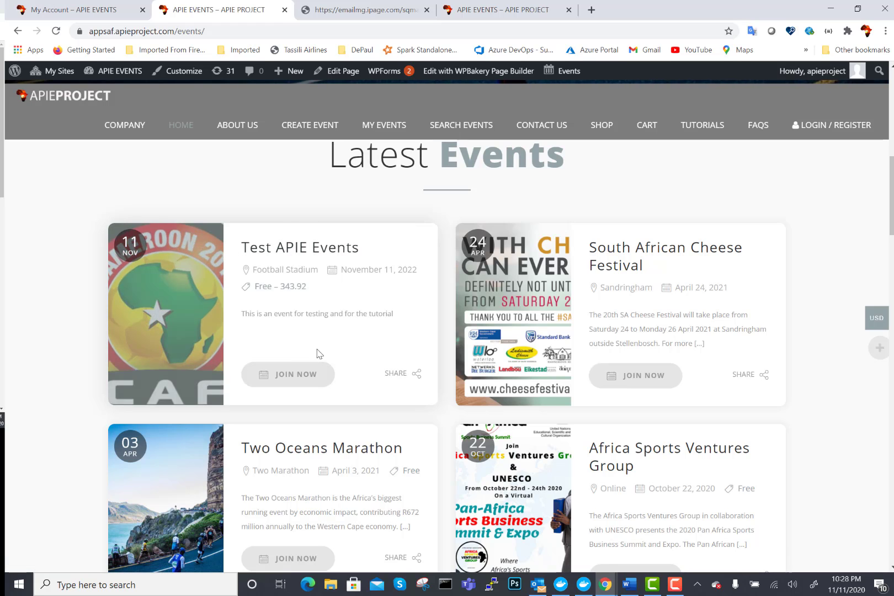
{"action": "mouse_move", "coordinate": [414, 374]}
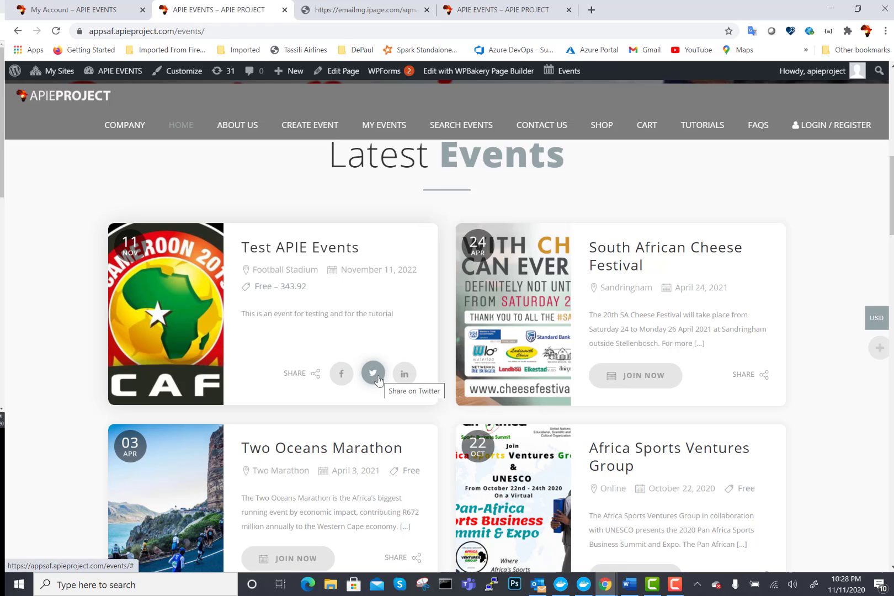
{"action": "left_click", "coordinate": [316, 253]}
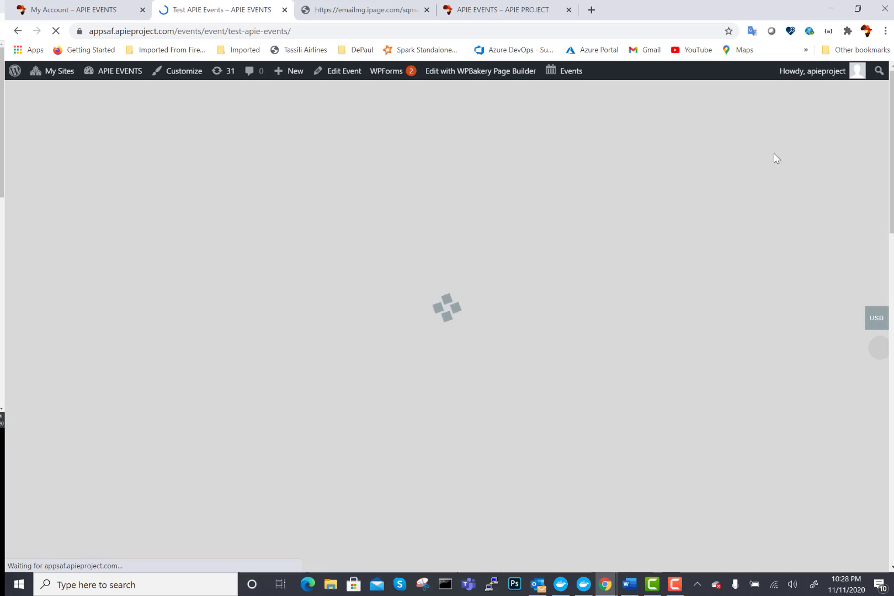
{"action": "scroll", "coordinate": [867, 162], "scroll_direction": "down", "scroll_amount": 6}
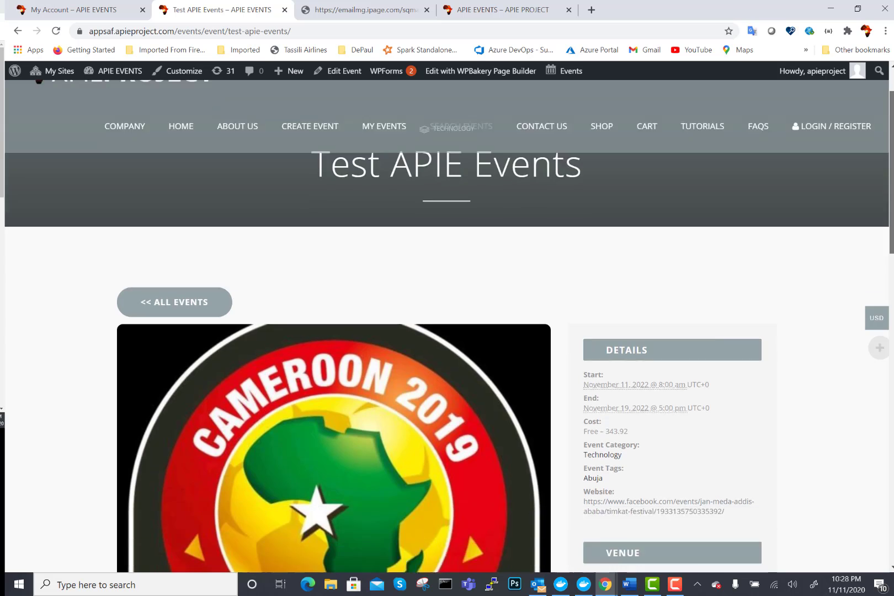
{"action": "scroll", "coordinate": [387, 331], "scroll_direction": "down", "scroll_amount": 10}
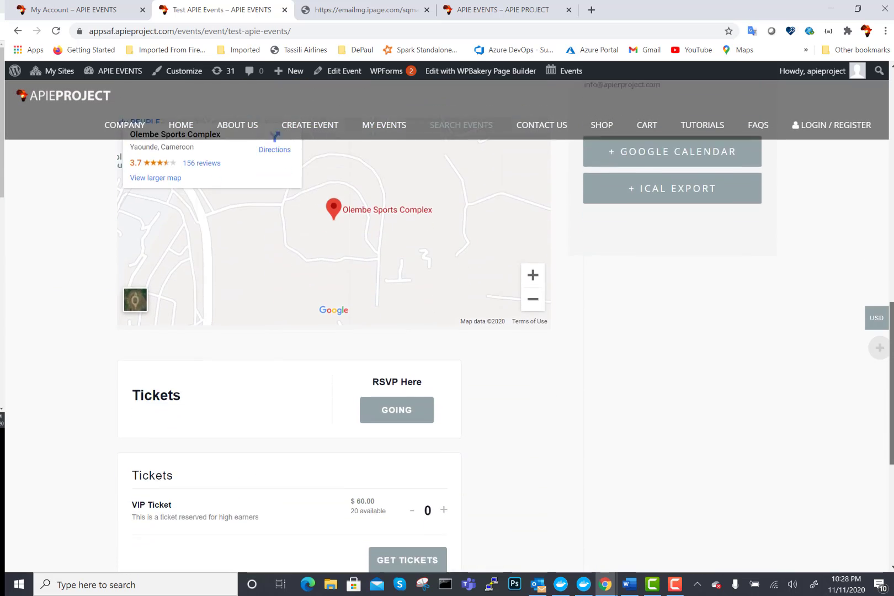
{"action": "scroll", "coordinate": [285, 437], "scroll_direction": "down", "scroll_amount": 3}
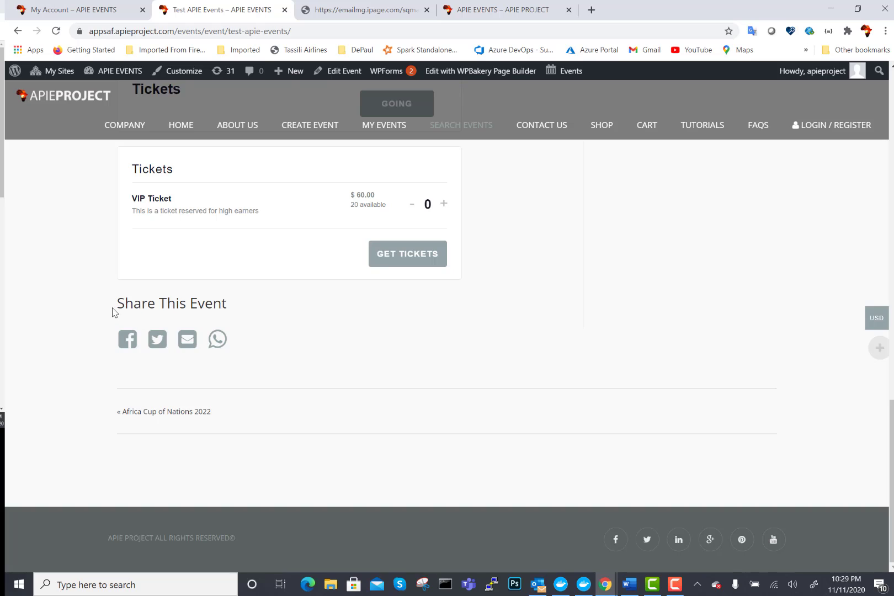
{"action": "left_click_drag", "start_coordinate": [117, 332], "coordinate": [247, 354]}
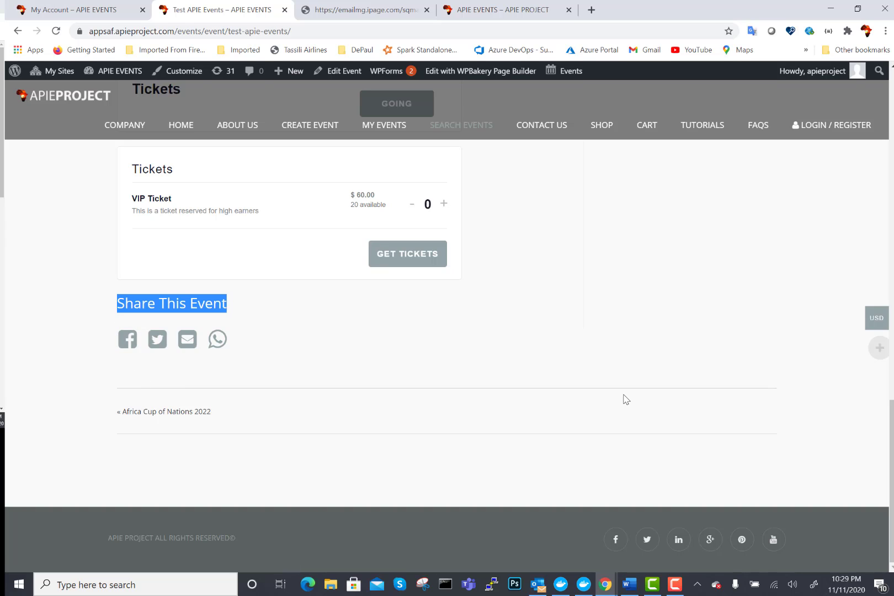
{"action": "left_click_drag", "start_coordinate": [893, 476], "coordinate": [892, 391]}
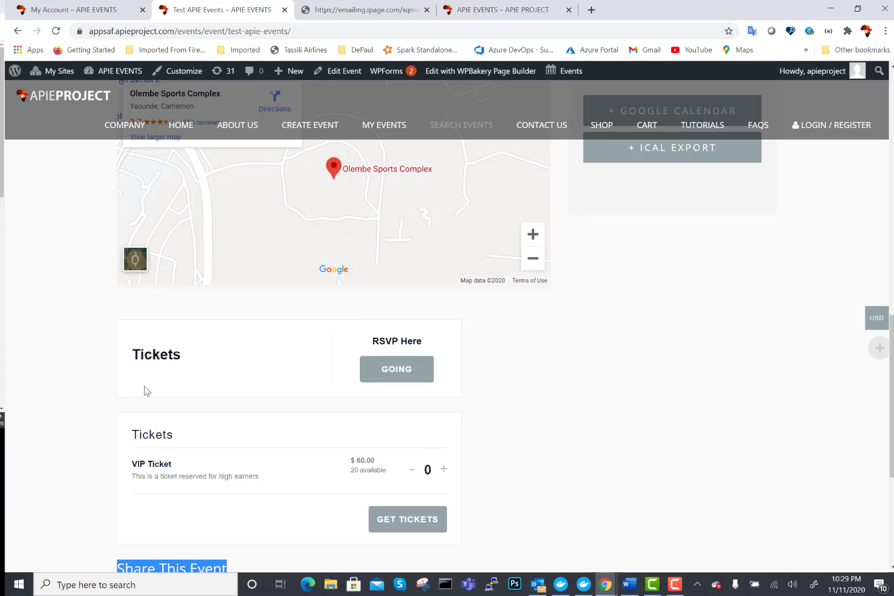
- RSVP Going for one guest to Test APIE Events, then switch to Outlook
{"action": "left_click", "coordinate": [396, 373]}
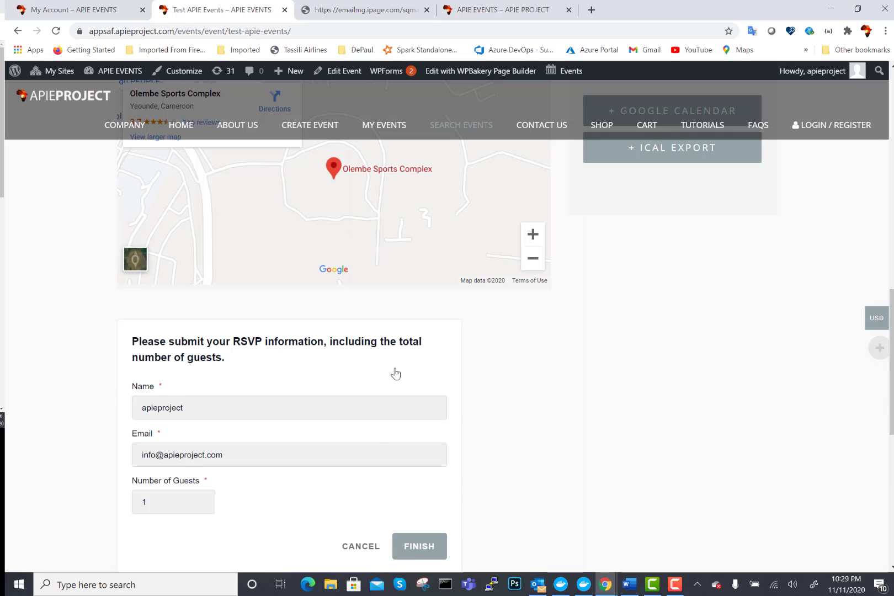
{"action": "left_click", "coordinate": [188, 459]}
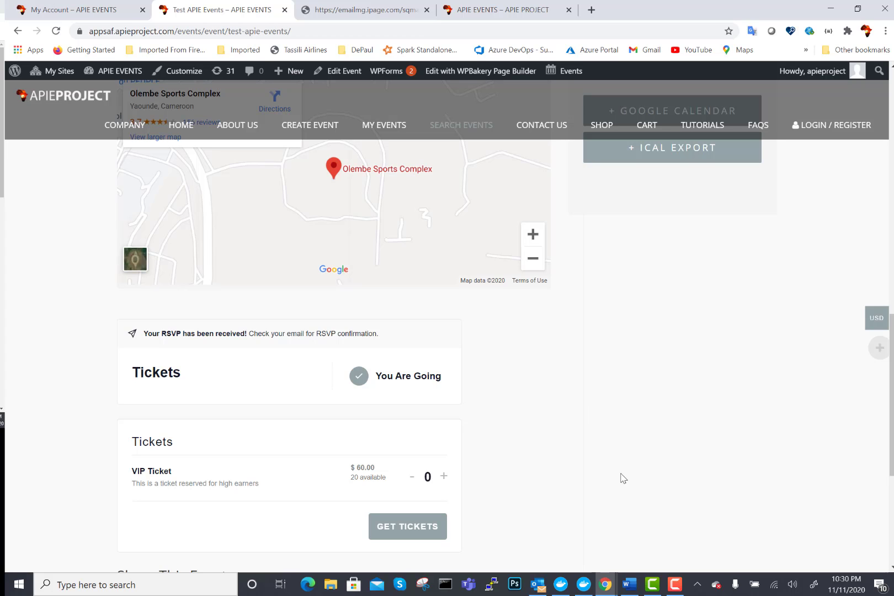
{"action": "left_click", "coordinate": [544, 589]}
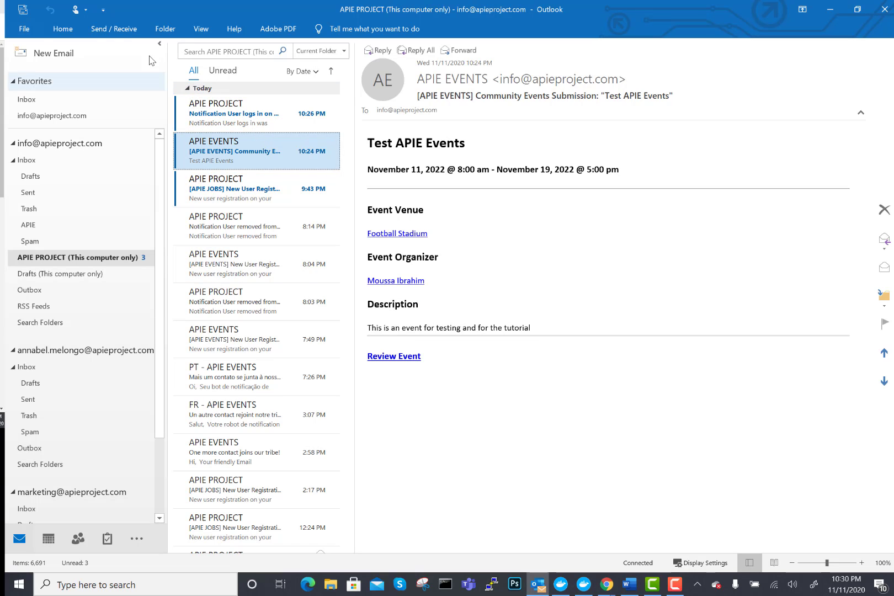
- Fetch new mail and open the 'Your tickets from APIE EVENTS' email with its pictures downloaded
{"action": "left_click", "coordinate": [116, 28]}
{"action": "left_click", "coordinate": [30, 64]}
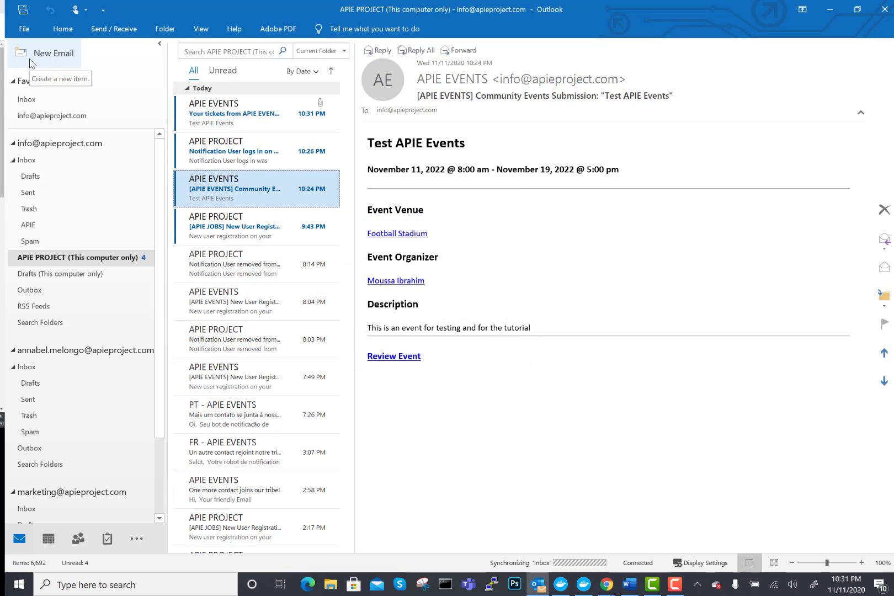
{"action": "left_click", "coordinate": [217, 131]}
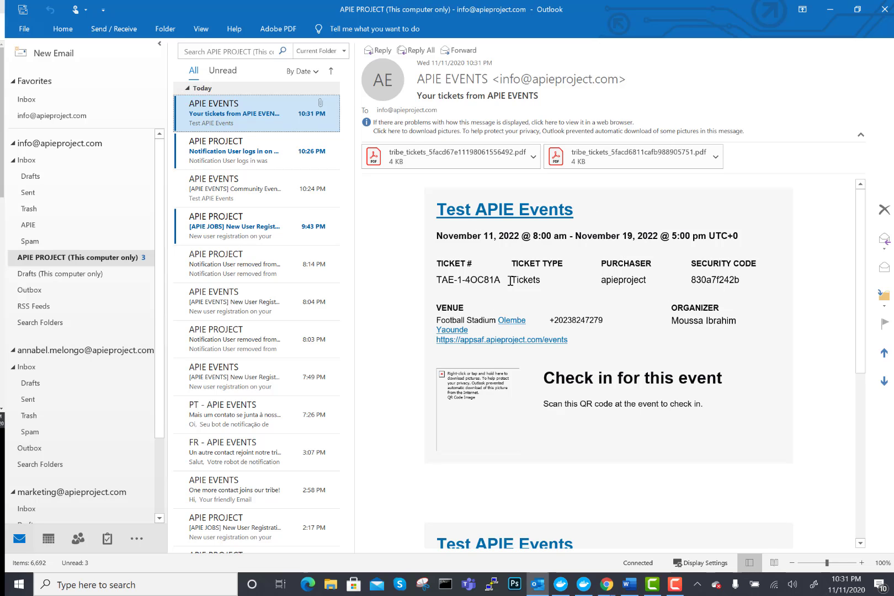
{"action": "left_click", "coordinate": [406, 132]}
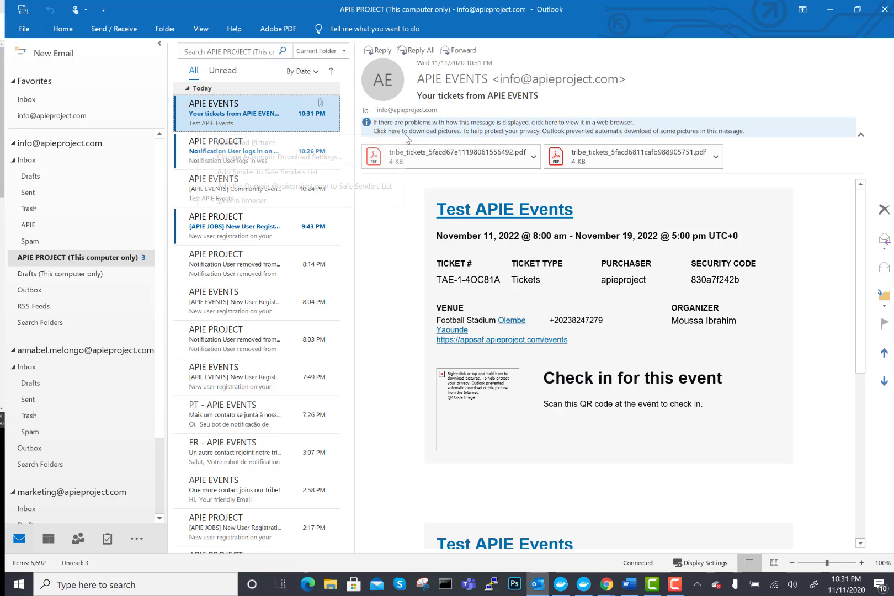
{"action": "left_click", "coordinate": [259, 143]}
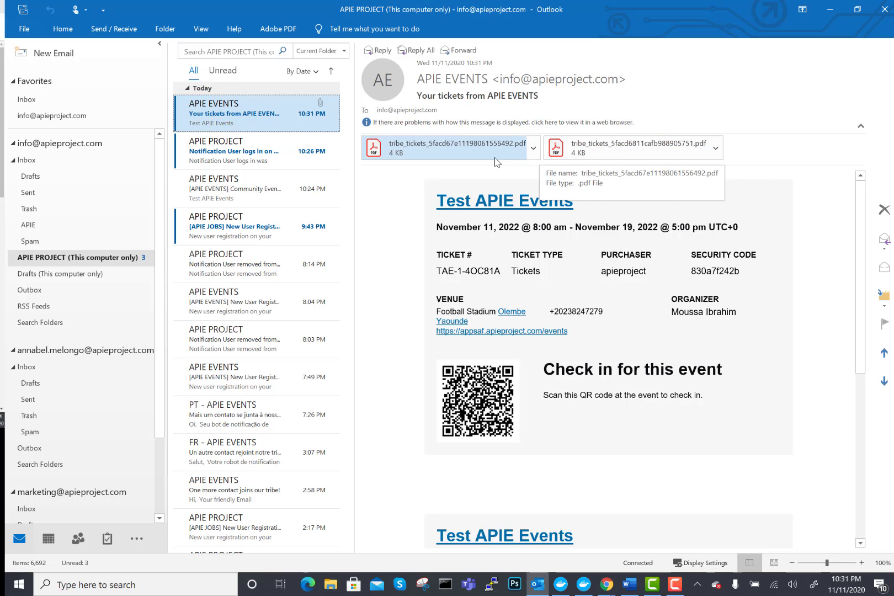
- Preview both PDF ticket attachments, return to the message, and minimize Outlook
{"action": "left_click", "coordinate": [533, 150]}
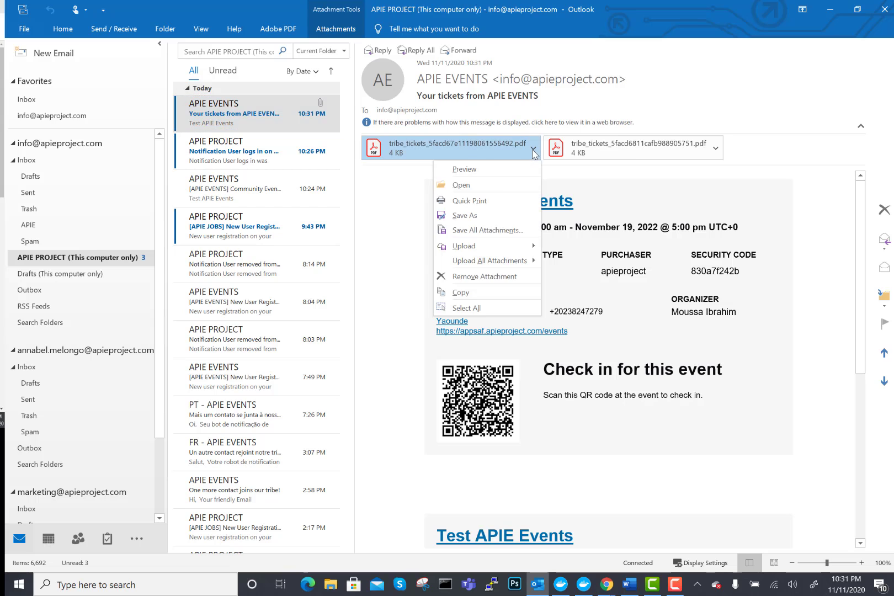
{"action": "left_click", "coordinate": [497, 170]}
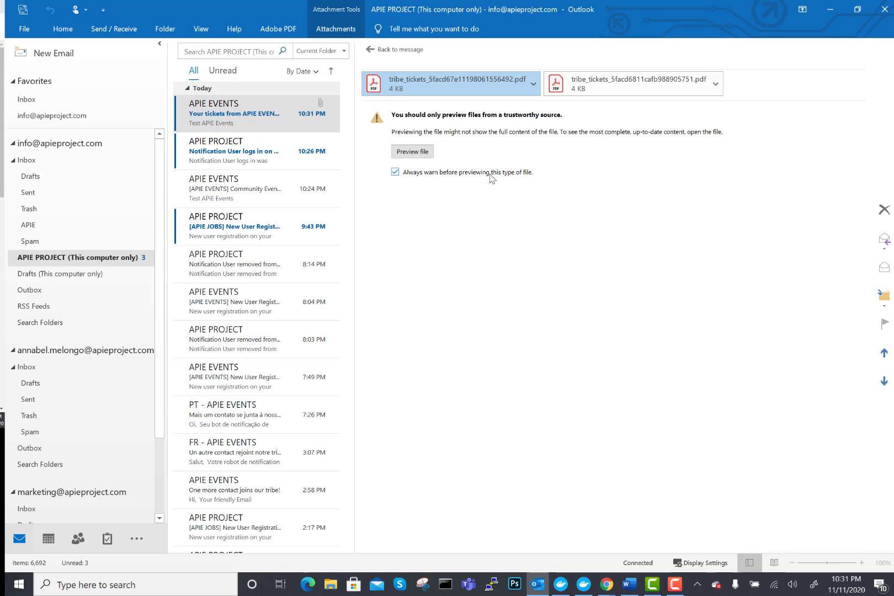
{"action": "left_click", "coordinate": [415, 150]}
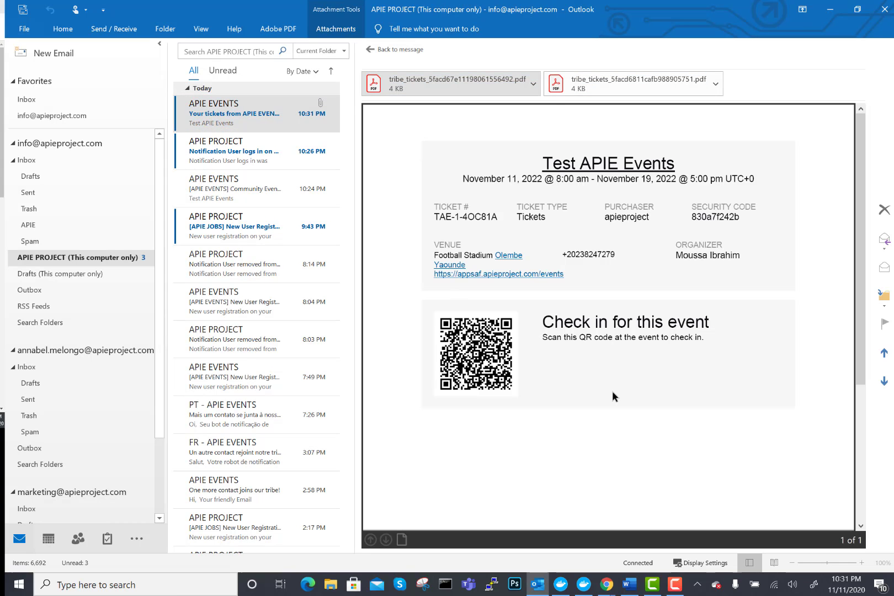
{"action": "left_click", "coordinate": [714, 84]}
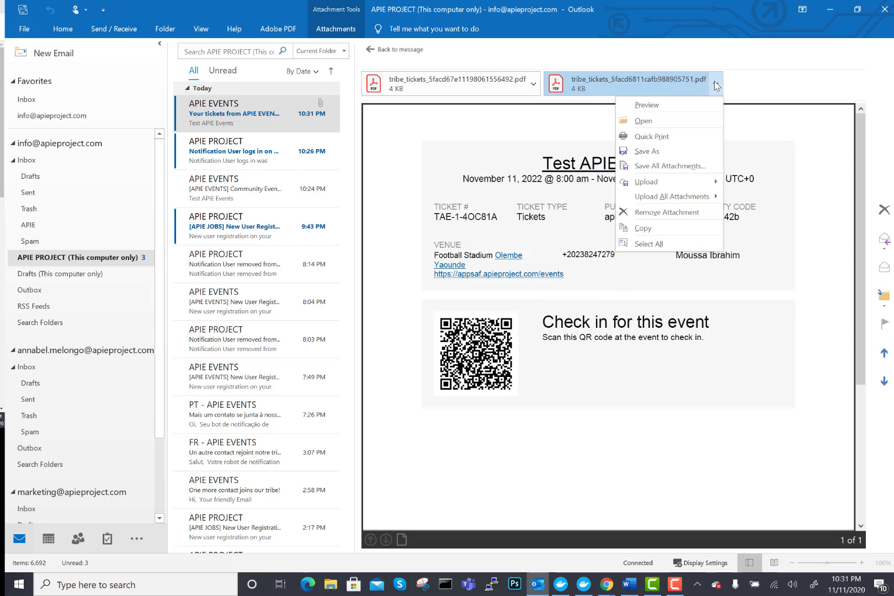
{"action": "left_click", "coordinate": [646, 105]}
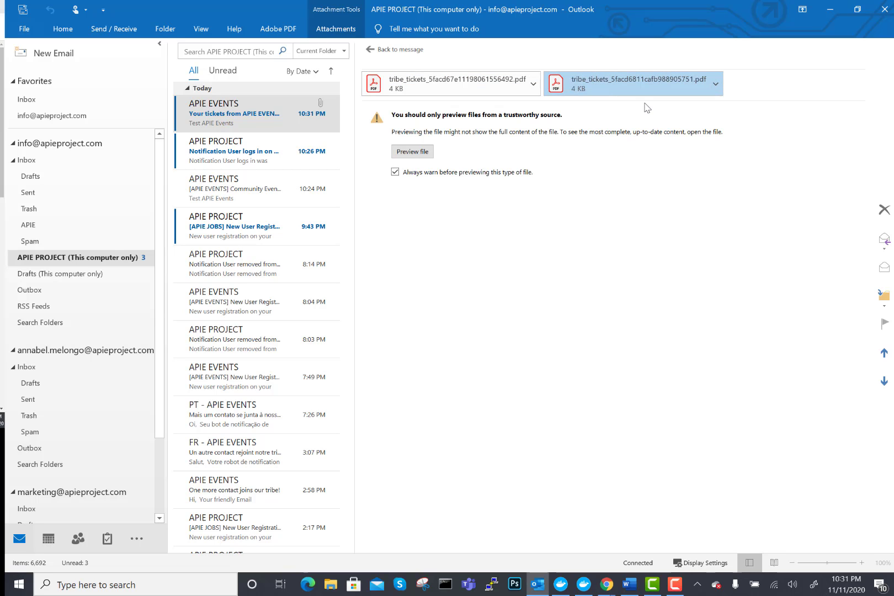
{"action": "left_click", "coordinate": [413, 151]}
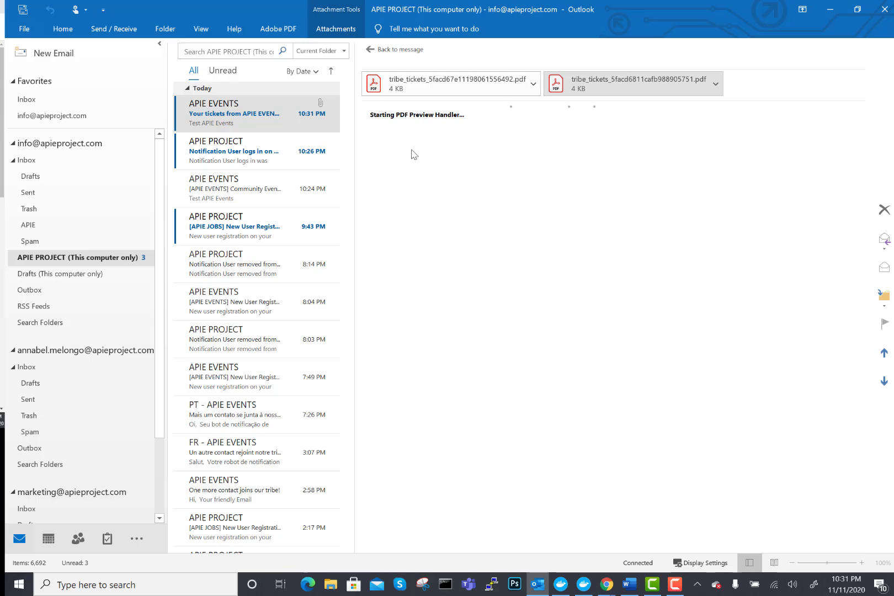
{"action": "left_click", "coordinate": [407, 50]}
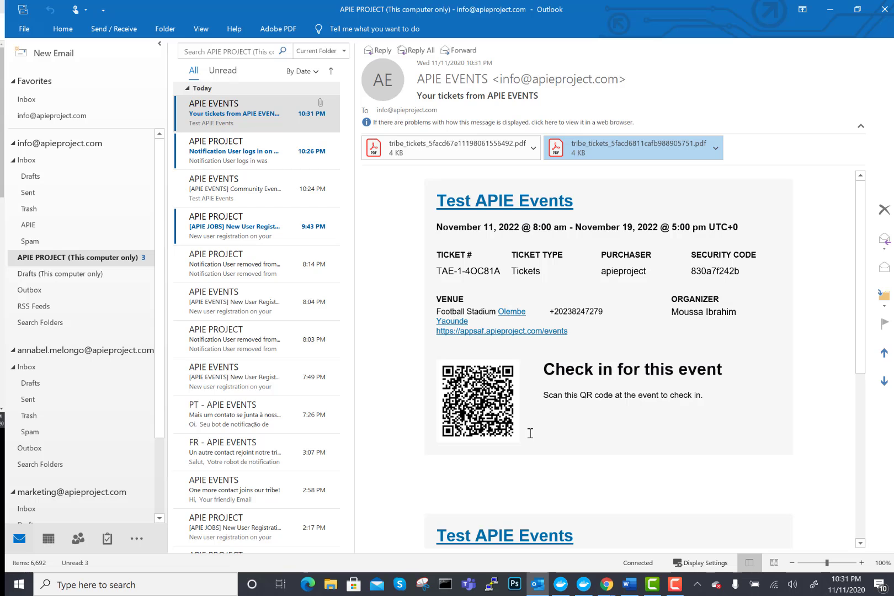
{"action": "left_click", "coordinate": [830, 12]}
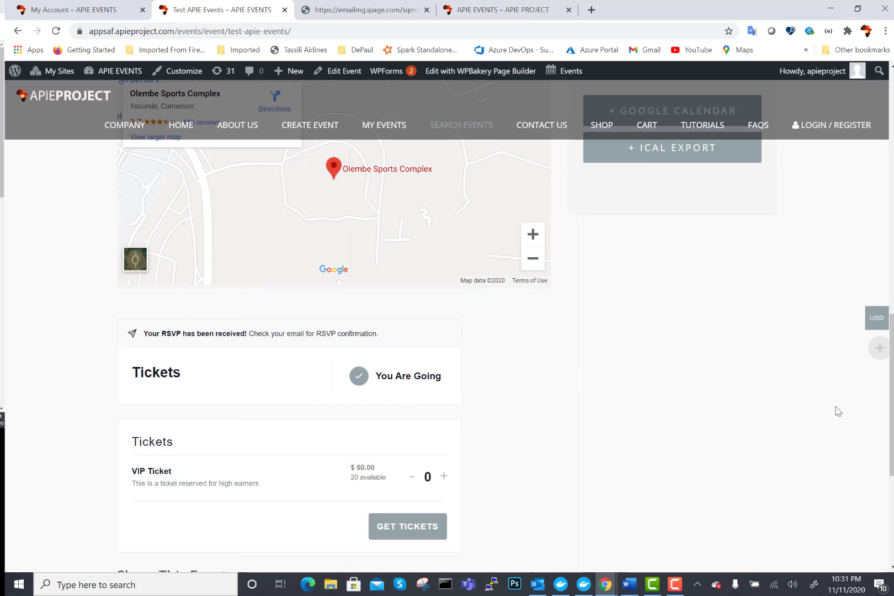
{"action": "scroll", "coordinate": [891, 386], "scroll_direction": "down", "scroll_amount": 2}
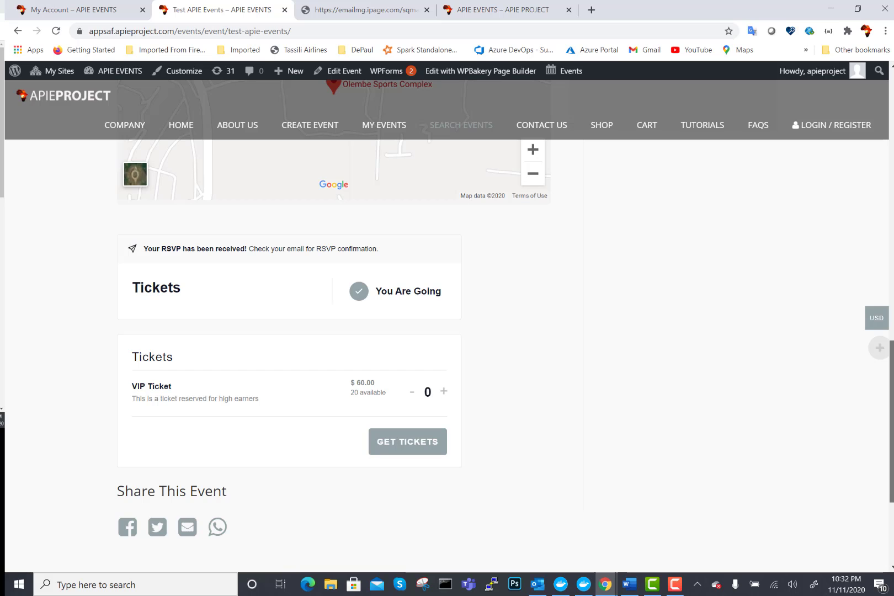
{"action": "scroll", "coordinate": [890, 286], "scroll_direction": "up", "scroll_amount": 10}
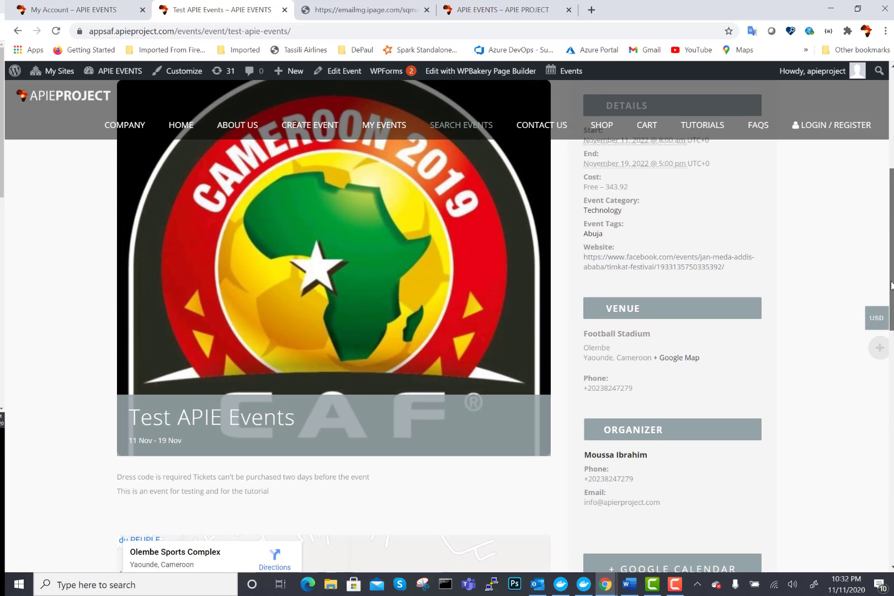
{"action": "left_click_drag", "start_coordinate": [891, 285], "coordinate": [858, 211]}
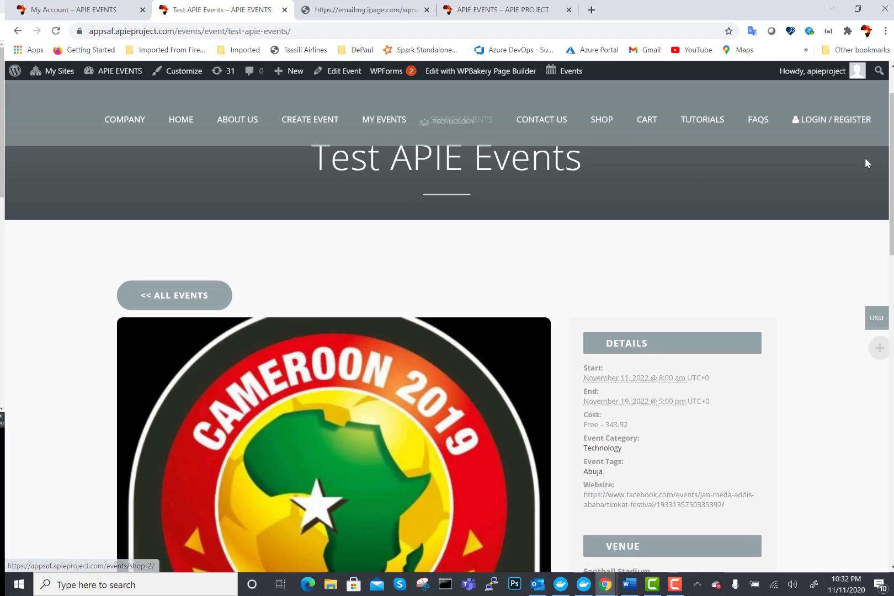
{"action": "scroll", "coordinate": [447, 331], "scroll_direction": "down", "scroll_amount": 2}
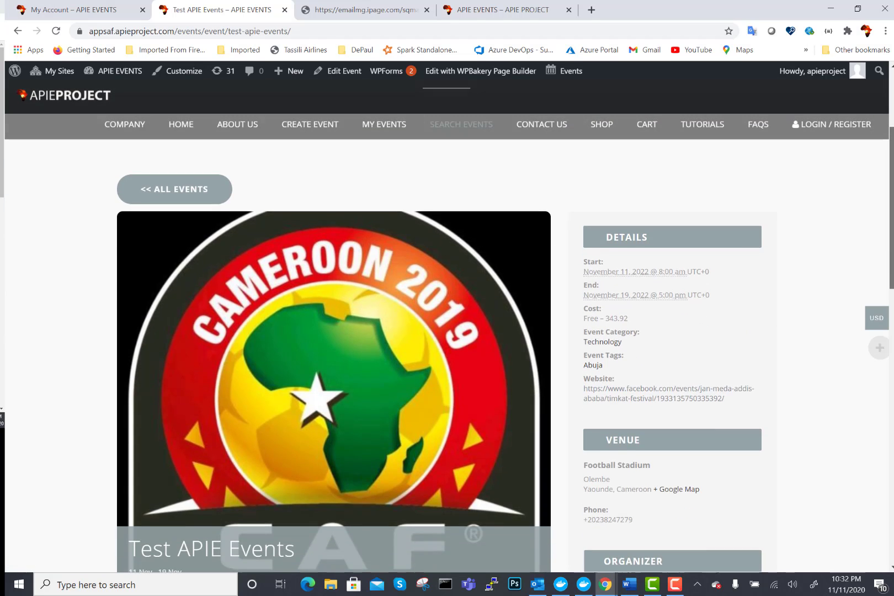
{"action": "scroll", "coordinate": [447, 331], "scroll_direction": "down", "scroll_amount": 10}
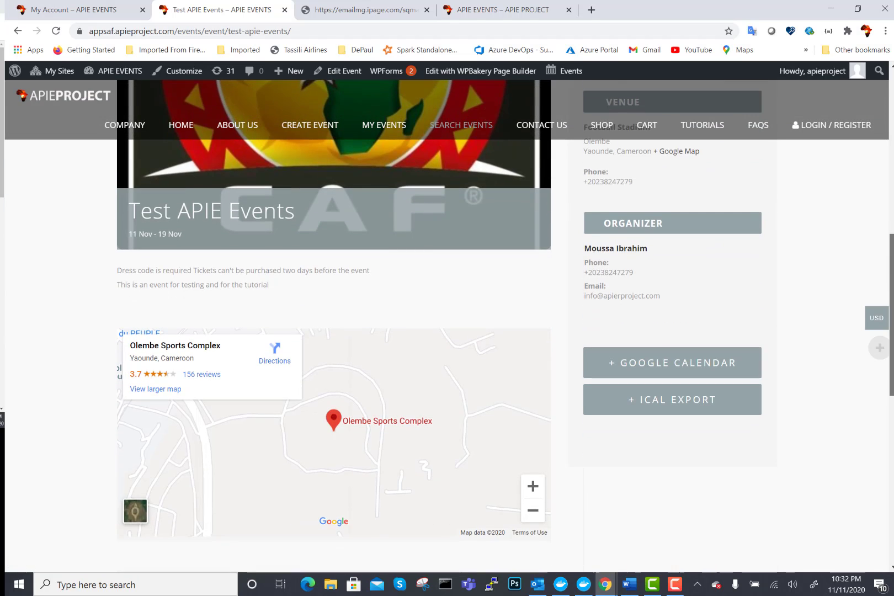
{"action": "mouse_move", "coordinate": [892, 353]}
{"action": "left_mouse_down"}
{"action": "mouse_move", "coordinate": [891, 446]}
{"action": "mouse_move", "coordinate": [884, 229]}
{"action": "mouse_move", "coordinate": [892, 349]}
{"action": "left_mouse_up"}
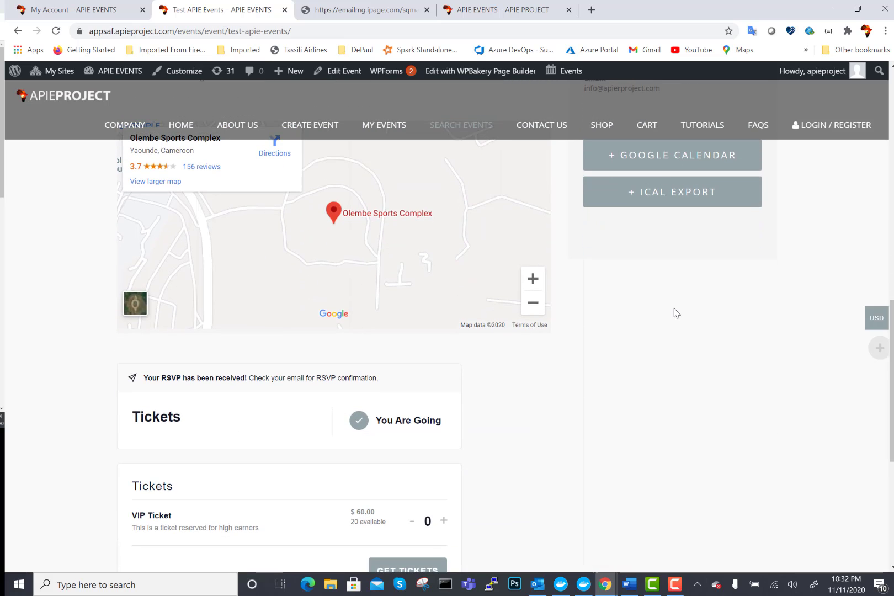